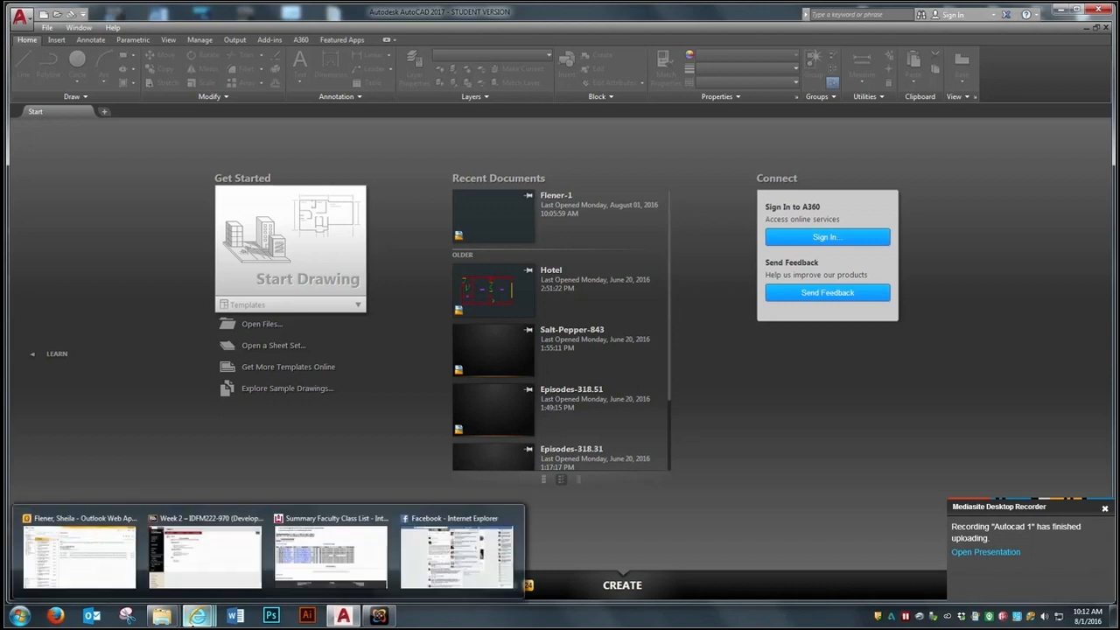
Step: Review the Week 2 assignment page in Internet Explorer, and open the most recent drawing in AutoCAD
{"action": "left_click", "coordinate": [224, 563]}
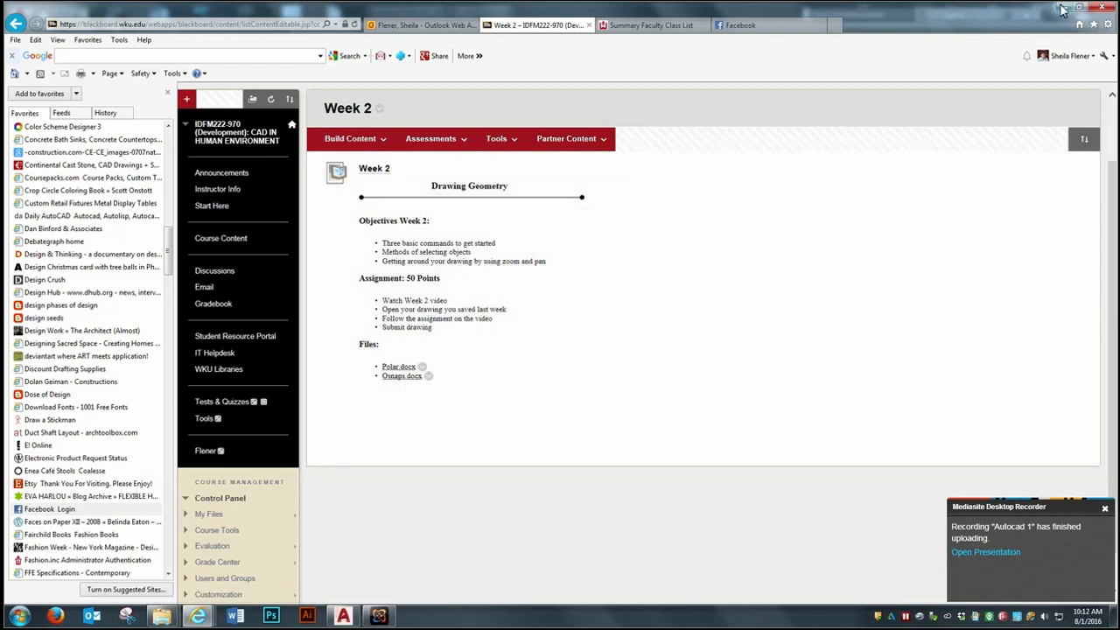
{"action": "left_click", "coordinate": [1061, 9]}
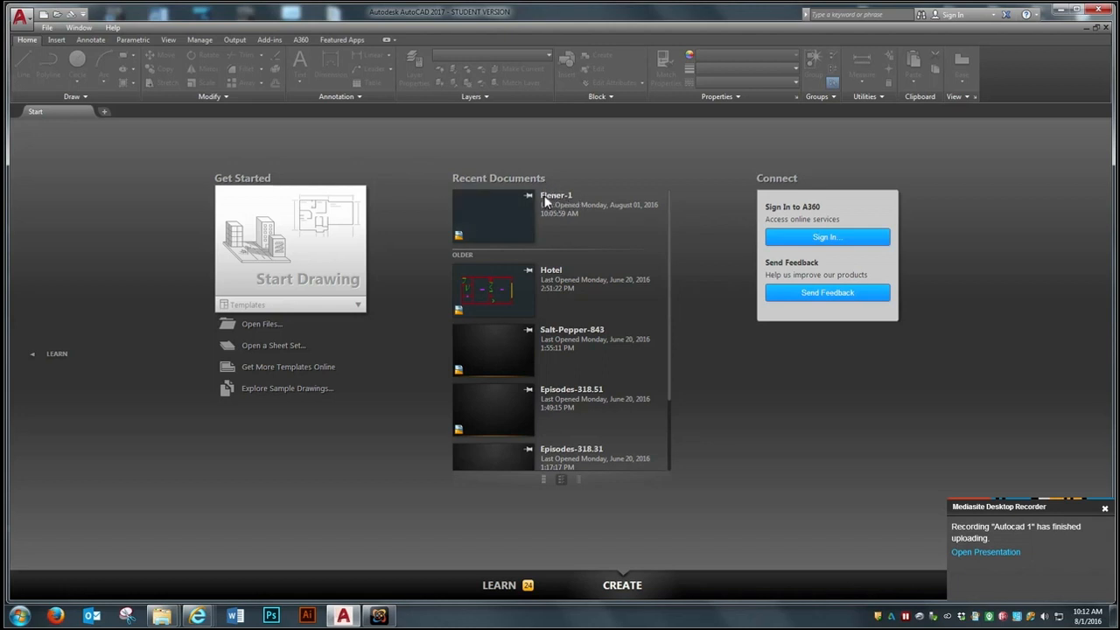
{"action": "left_click", "coordinate": [47, 27]}
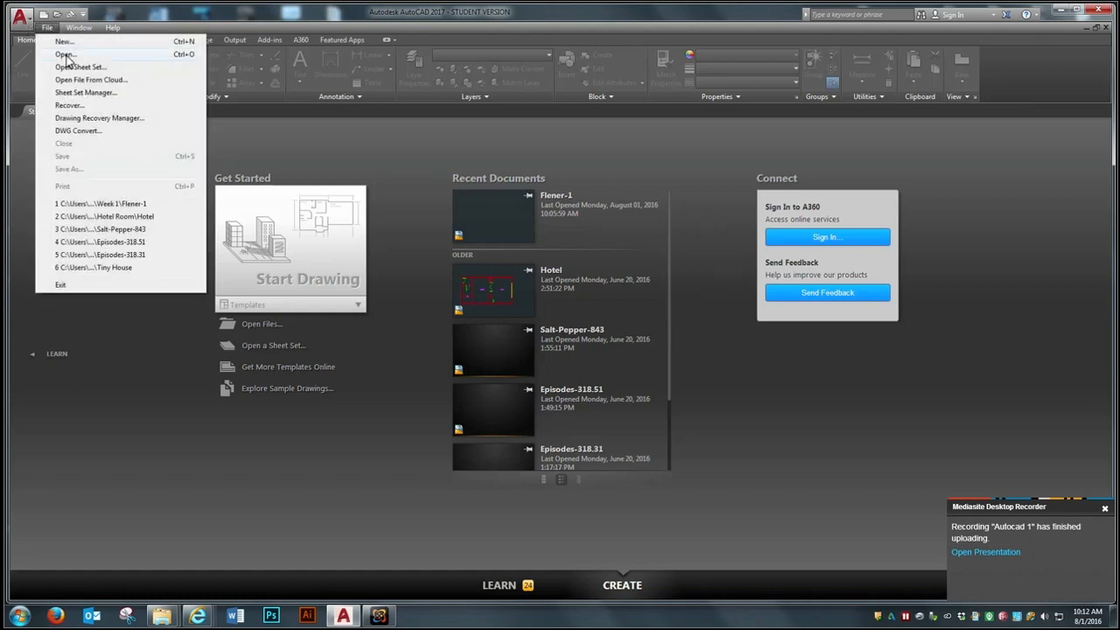
{"action": "left_click", "coordinate": [496, 225]}
{"action": "left_click", "coordinate": [496, 226]}
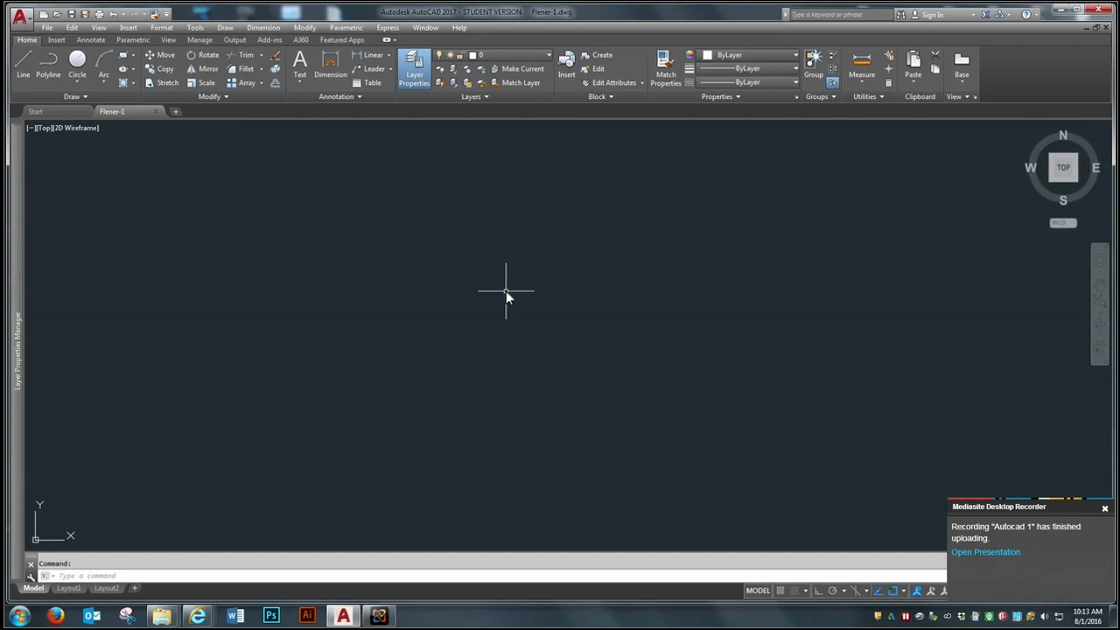
Step: Draw a closed five-pointed star from five connected line segments in the middle of the drawing area
{"action": "left_click", "coordinate": [24, 61]}
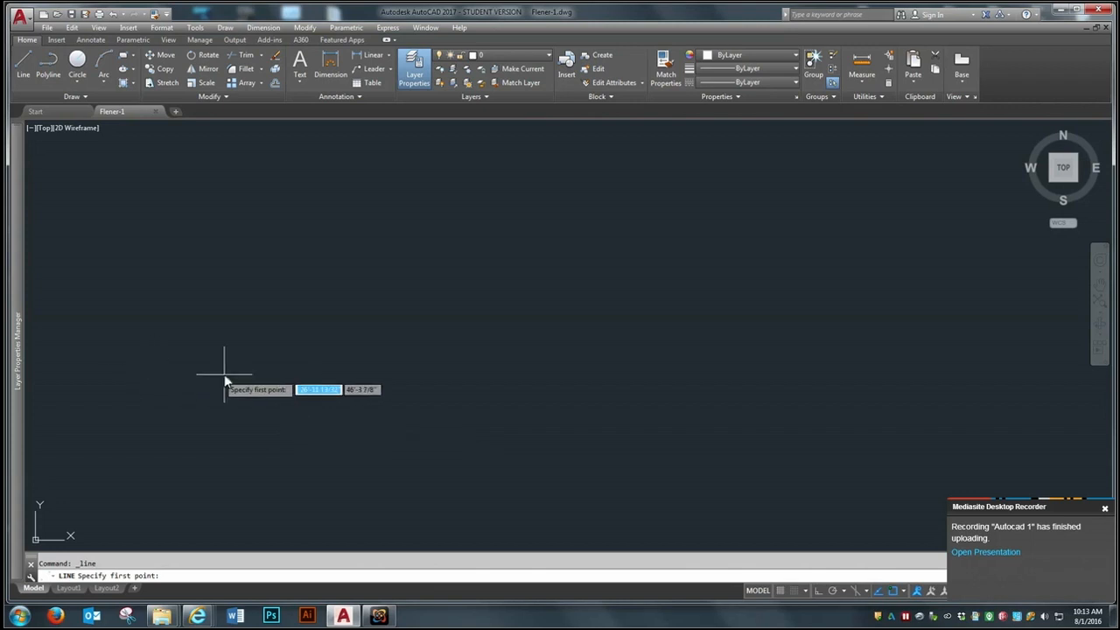
{"action": "left_click", "coordinate": [289, 379]}
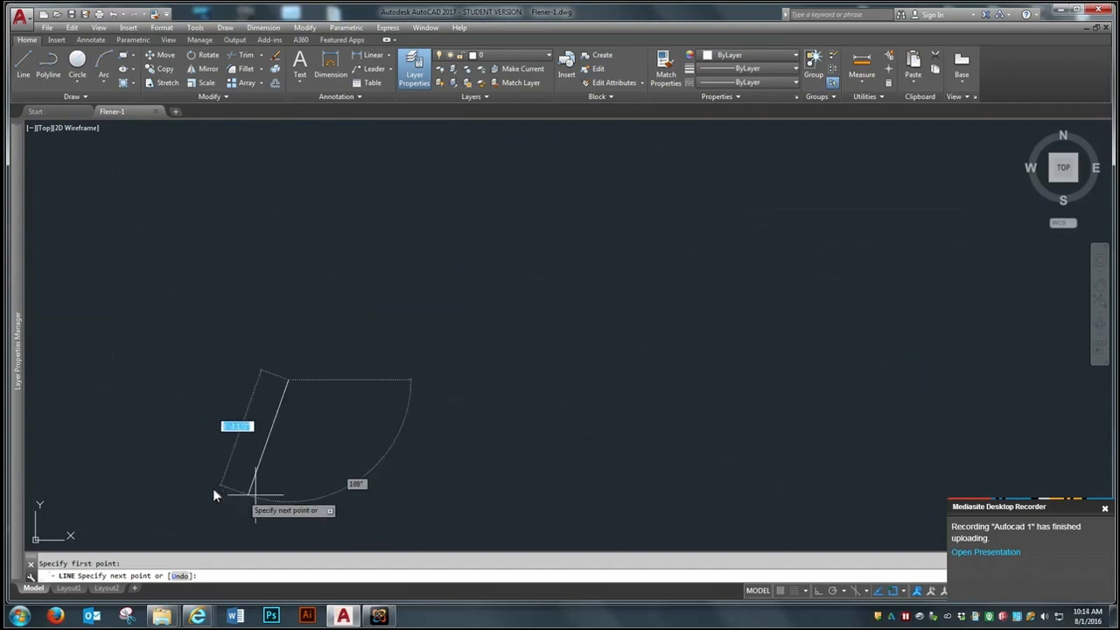
{"action": "left_click", "coordinate": [618, 220]}
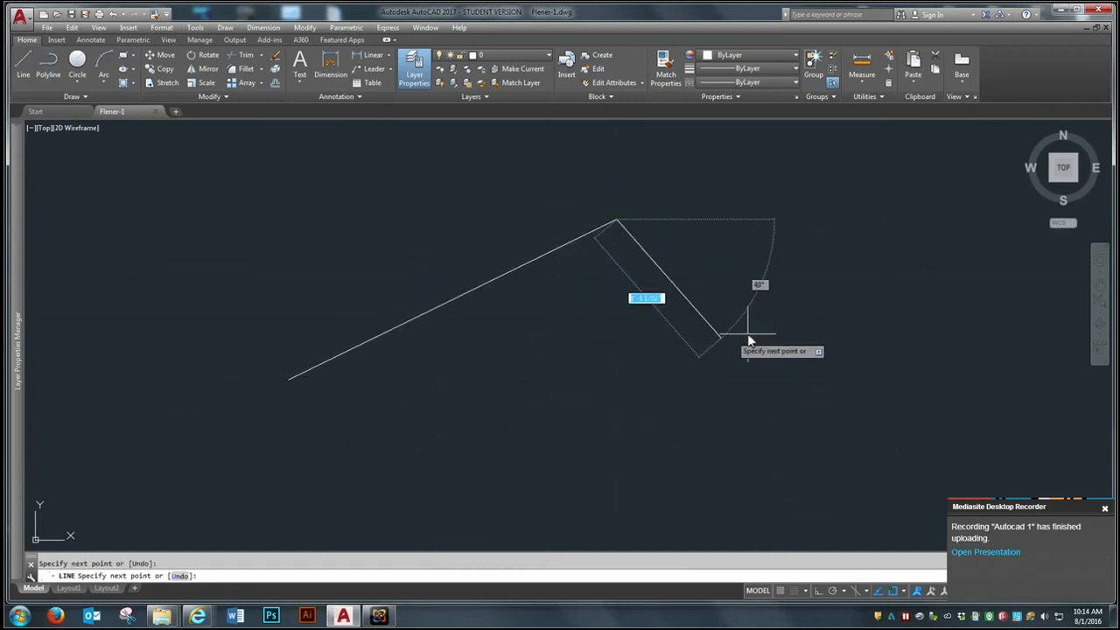
{"action": "left_click", "coordinate": [794, 372]}
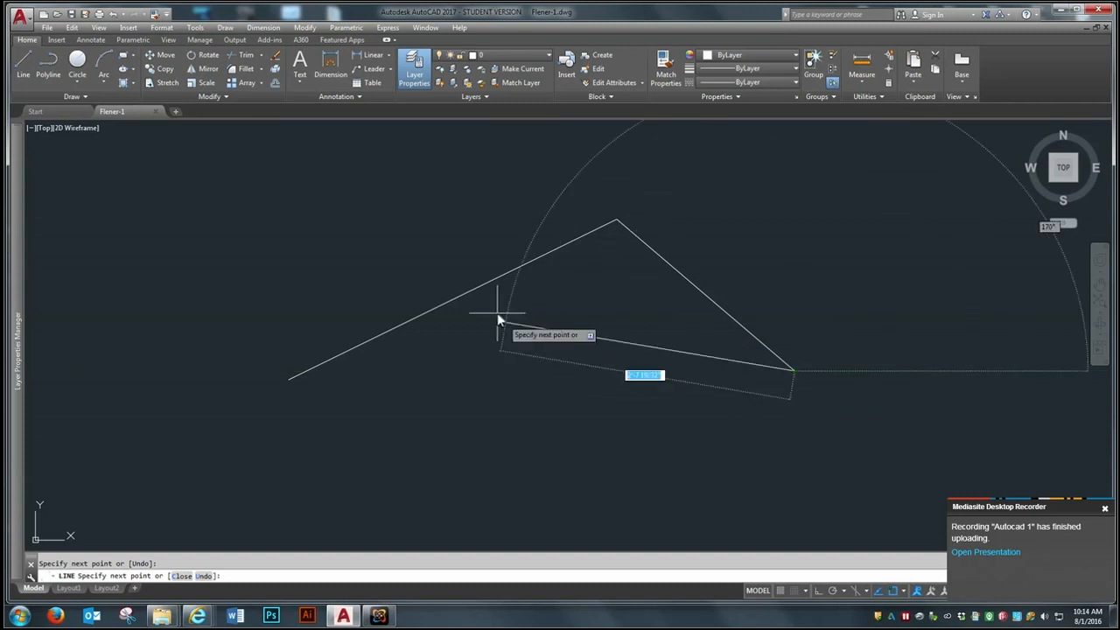
{"action": "left_click", "coordinate": [374, 208]}
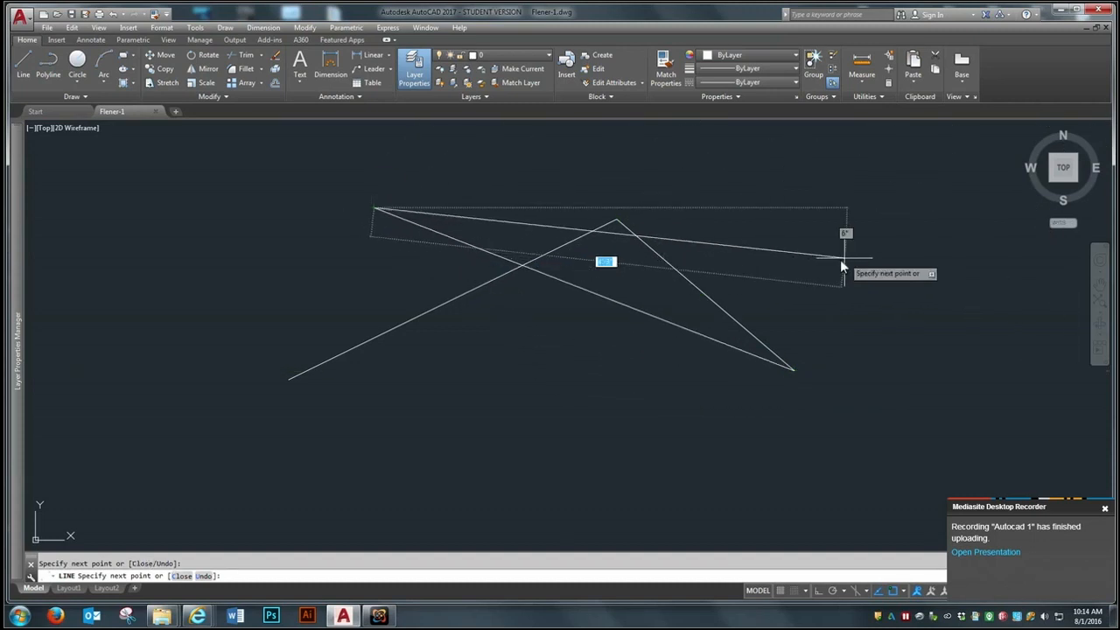
{"action": "left_click", "coordinate": [838, 291]}
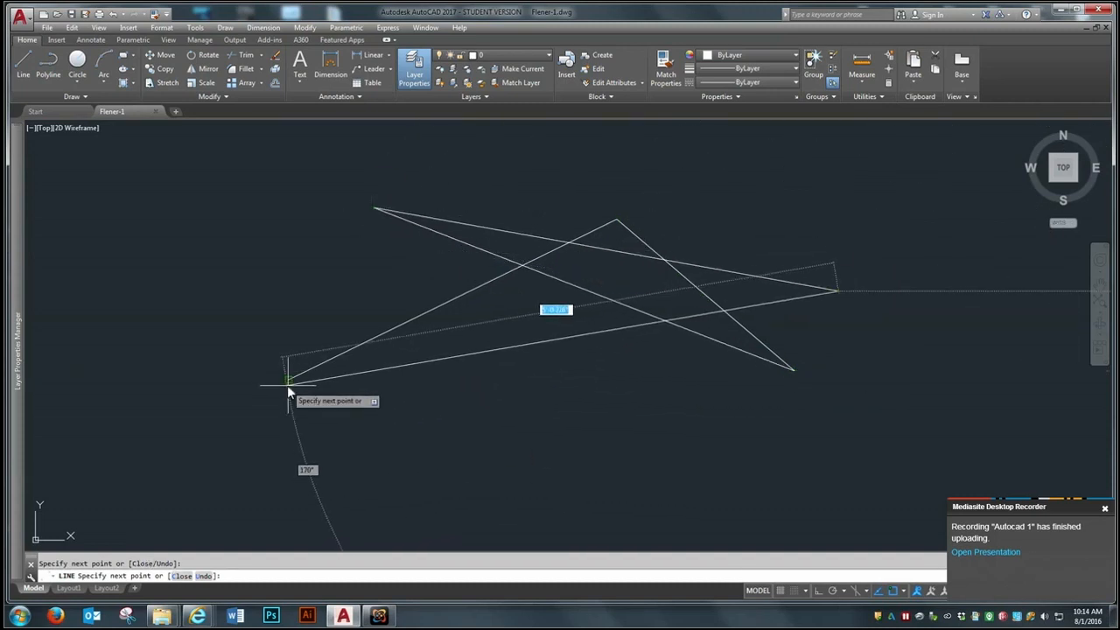
{"action": "left_click", "coordinate": [292, 382]}
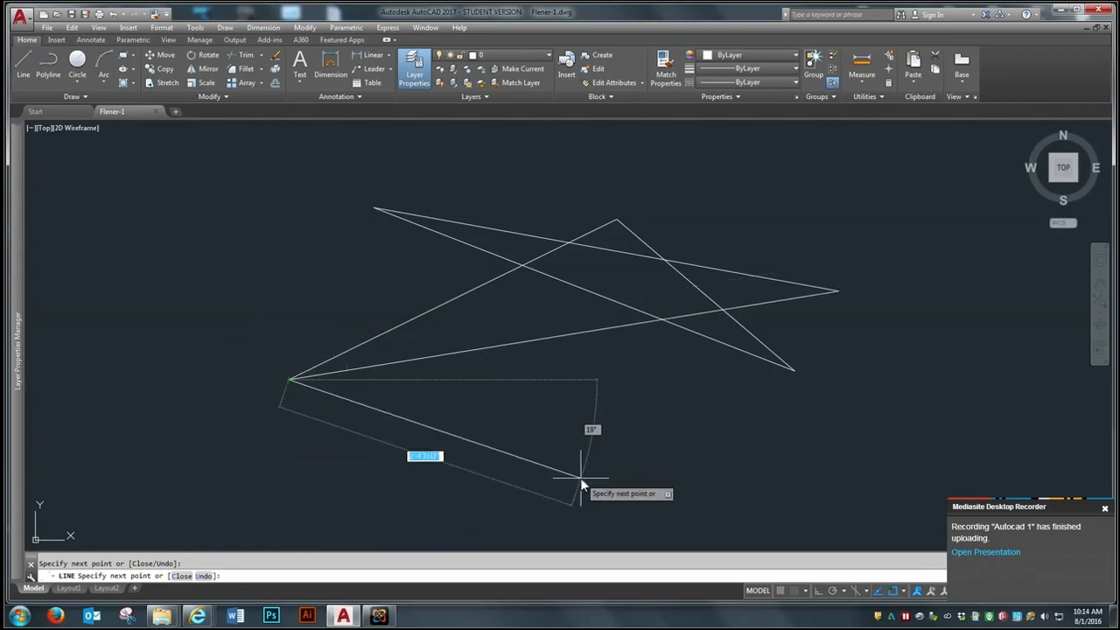
{"action": "key", "text": "Return"}
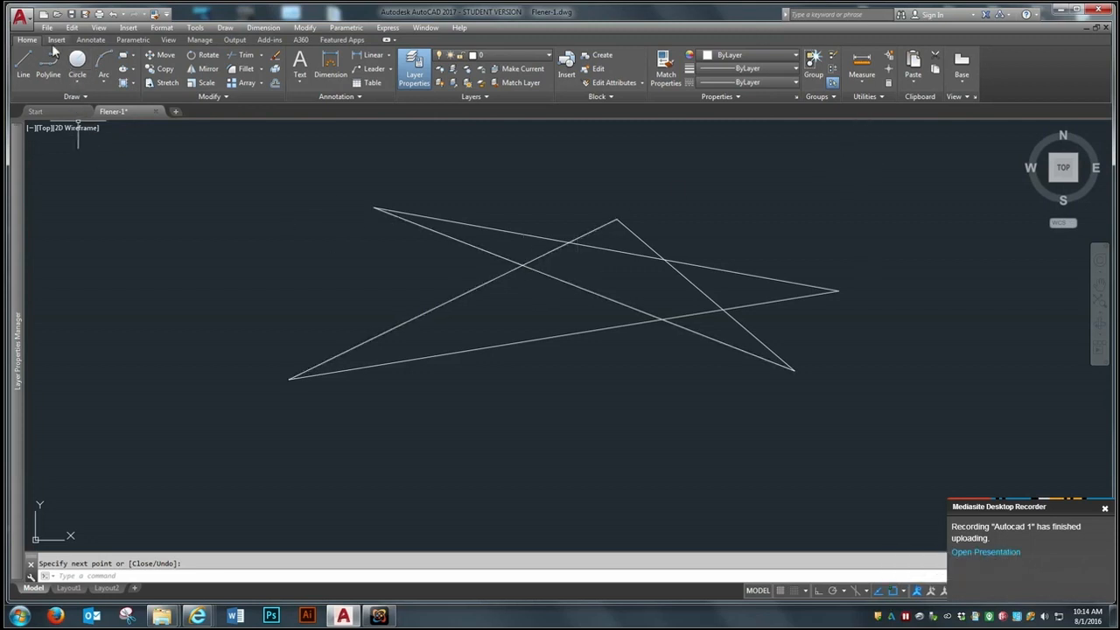
Step: Draw two separate, roughly parallel steep lines rising to the right, on the left side of the star
{"action": "left_click", "coordinate": [26, 54]}
{"action": "left_click", "coordinate": [147, 371]}
{"action": "left_click", "coordinate": [277, 179]}
{"action": "key", "text": "Return"}
{"action": "key", "text": "Return"}
{"action": "left_click", "coordinate": [158, 395]}
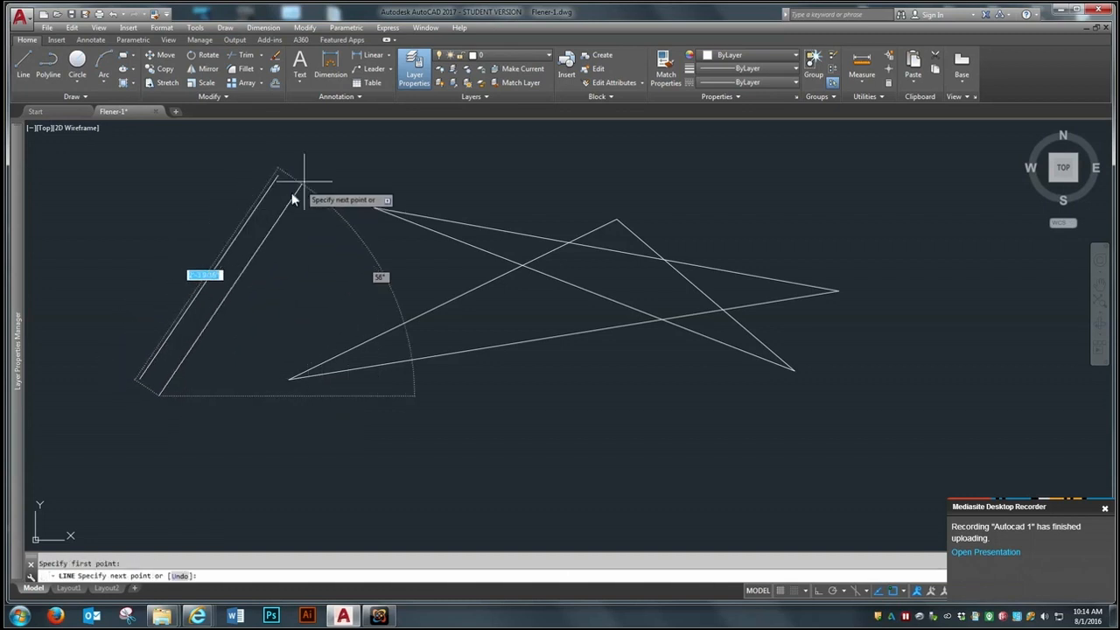
{"action": "left_click", "coordinate": [325, 166]}
{"action": "key", "text": "Return"}
{"action": "key", "text": "Return"}
Step: Draw two roughly parallel lines sloping down to the right across the upper part of the steep pair
{"action": "left_click", "coordinate": [127, 155]}
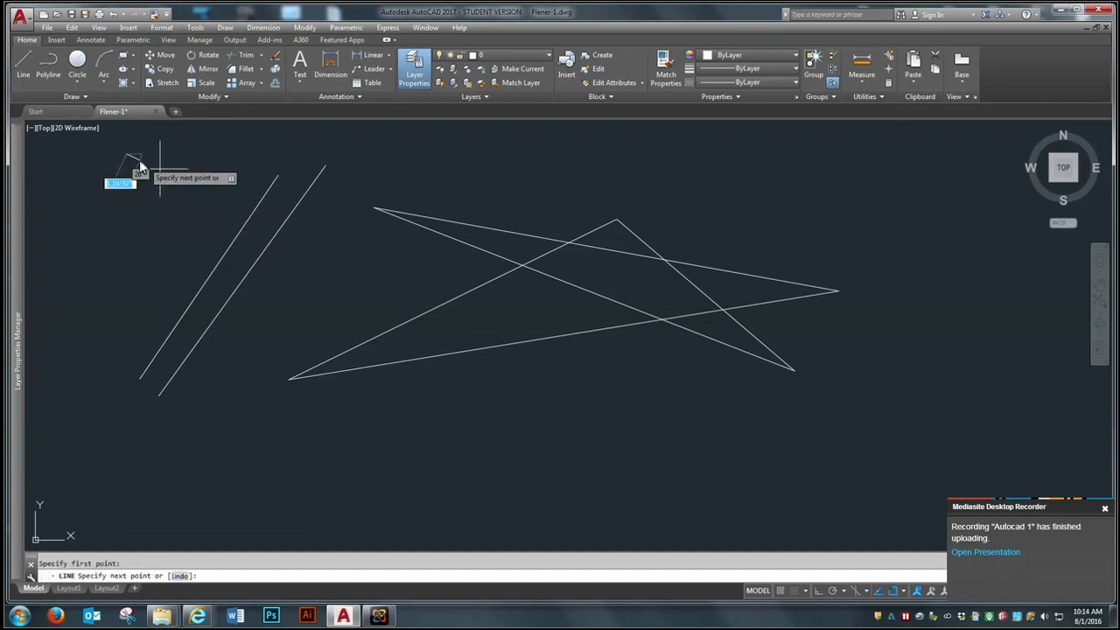
{"action": "left_click", "coordinate": [372, 270]}
{"action": "key", "text": "Return"}
{"action": "key", "text": "Return"}
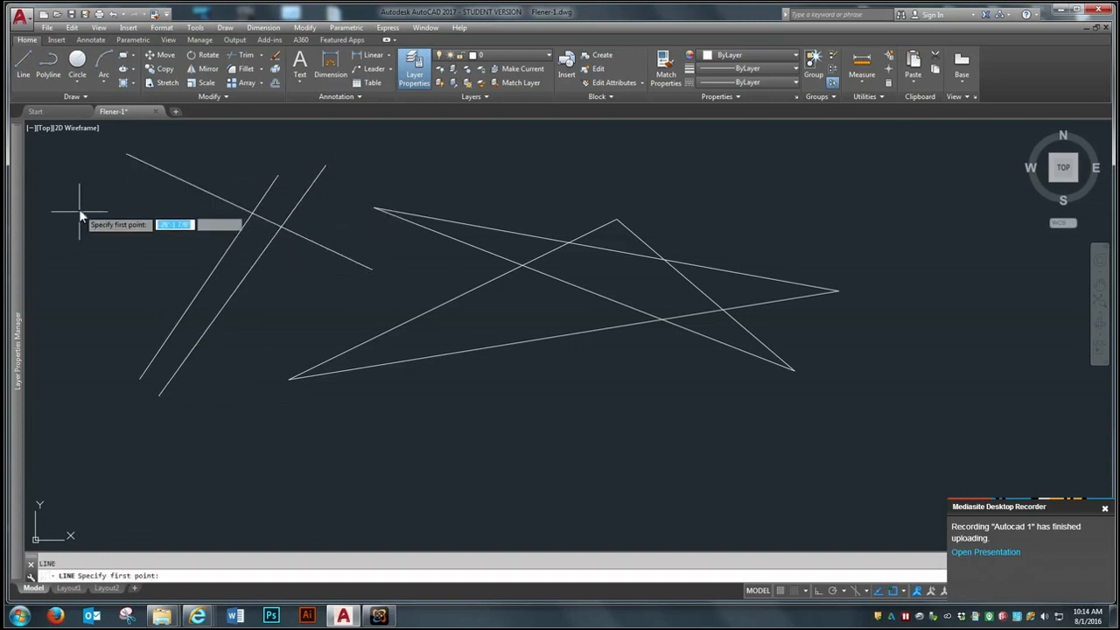
{"action": "left_click", "coordinate": [91, 181]}
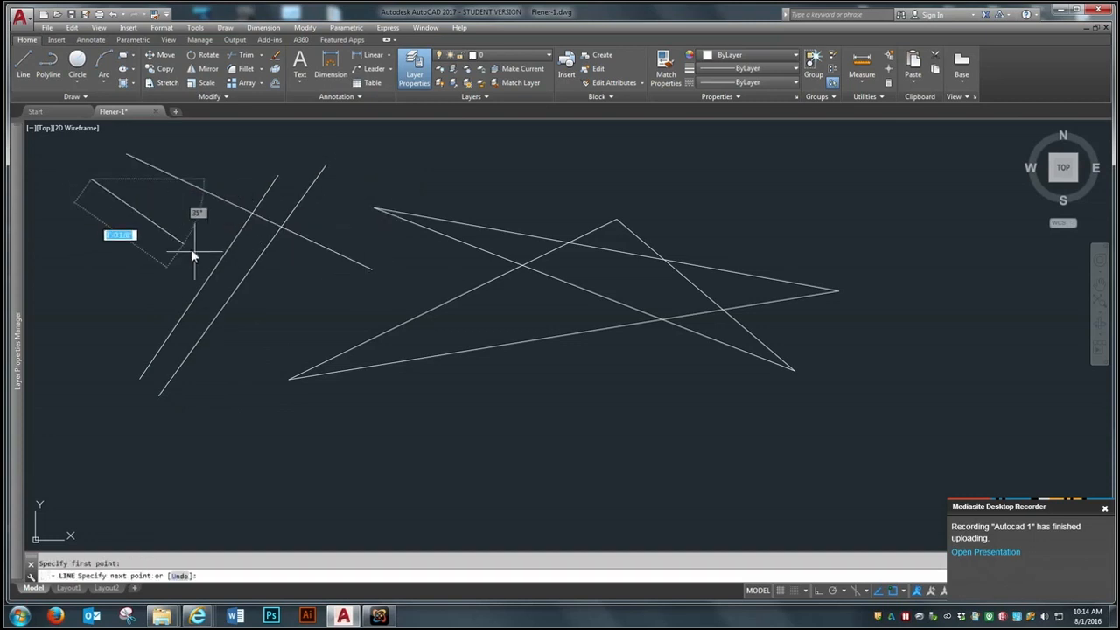
{"action": "left_click", "coordinate": [329, 294]}
{"action": "key", "text": "Return"}
{"action": "key", "text": "Return"}
Step: Add two more parallel downward-sloping lines below the previous ones, crossing the lower part of the steep pair
{"action": "left_click", "coordinate": [74, 218]}
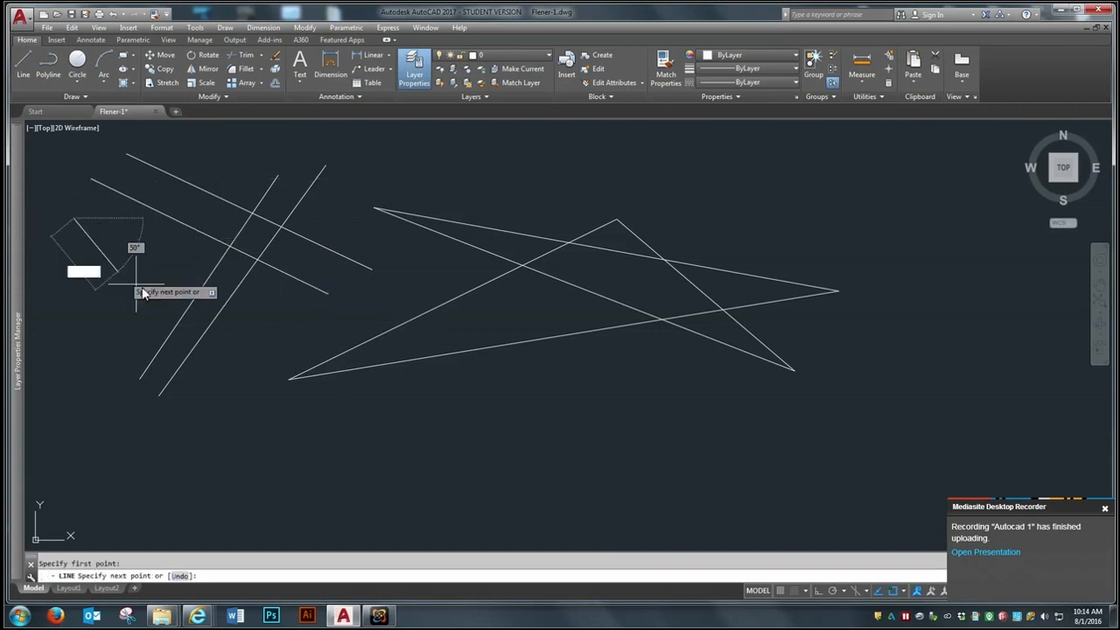
{"action": "left_click", "coordinate": [291, 324]}
{"action": "key", "text": "Return"}
{"action": "key", "text": "Return"}
{"action": "left_click", "coordinate": [58, 261]}
{"action": "left_click", "coordinate": [259, 360]}
Step: Draw a single separate line rising to the right in the empty space below the star
{"action": "key", "text": "Return"}
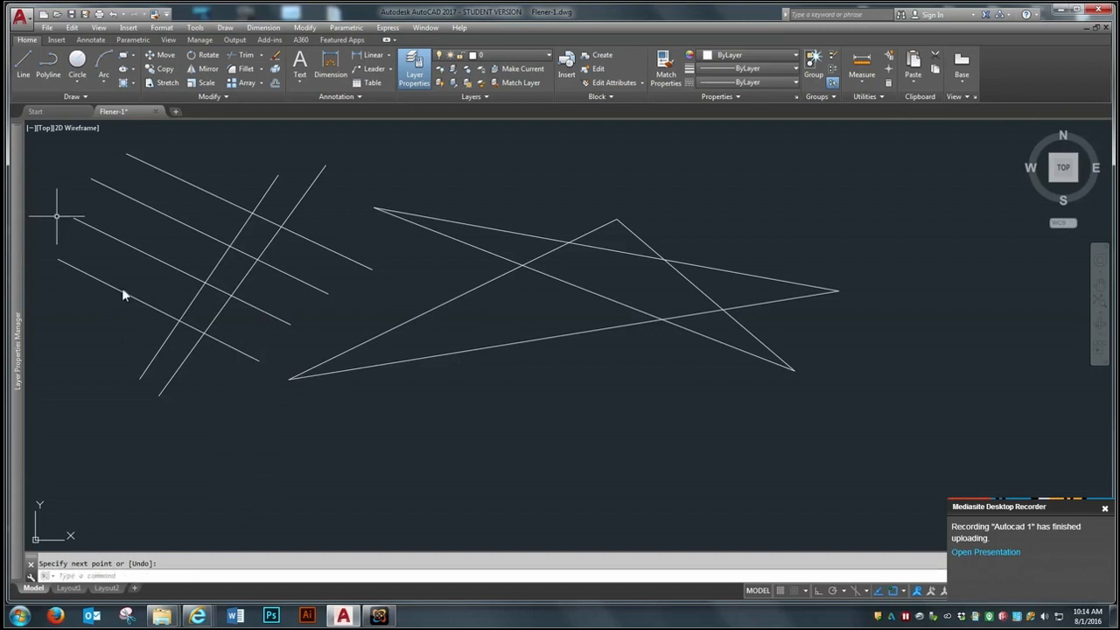
{"action": "key", "text": "Return"}
{"action": "left_click", "coordinate": [399, 473]}
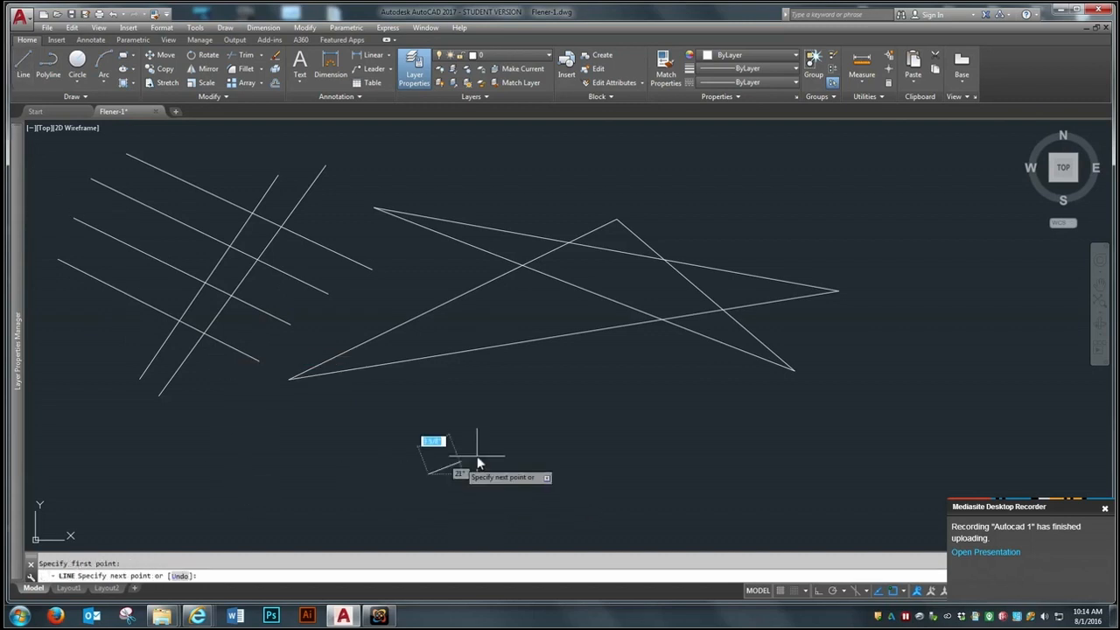
{"action": "left_click", "coordinate": [637, 381]}
{"action": "key", "text": "Return"}
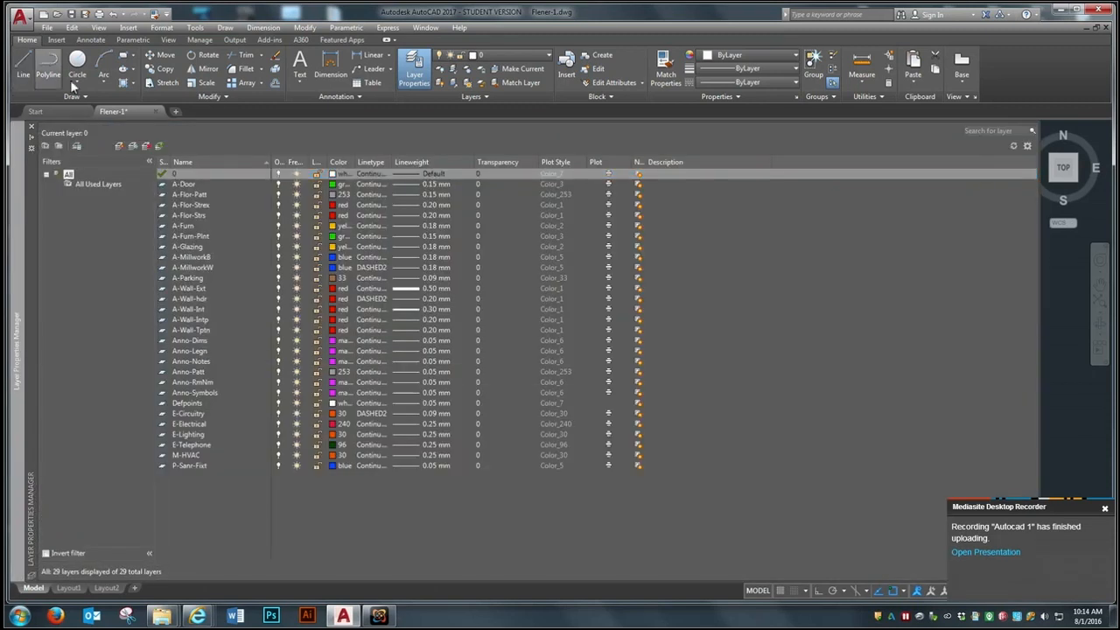
Step: Draw a second five-pointed star from connected line segments to the right of the first, with a short tail at its right tip
{"action": "left_click", "coordinate": [51, 70]}
{"action": "left_click", "coordinate": [1076, 300]}
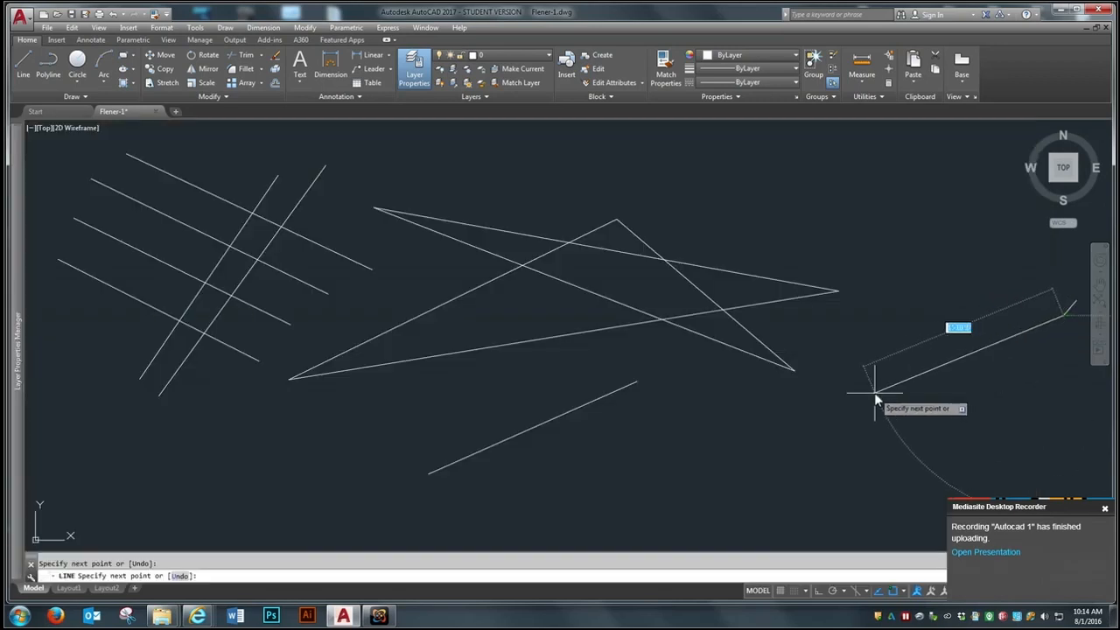
{"action": "left_click", "coordinate": [759, 184]}
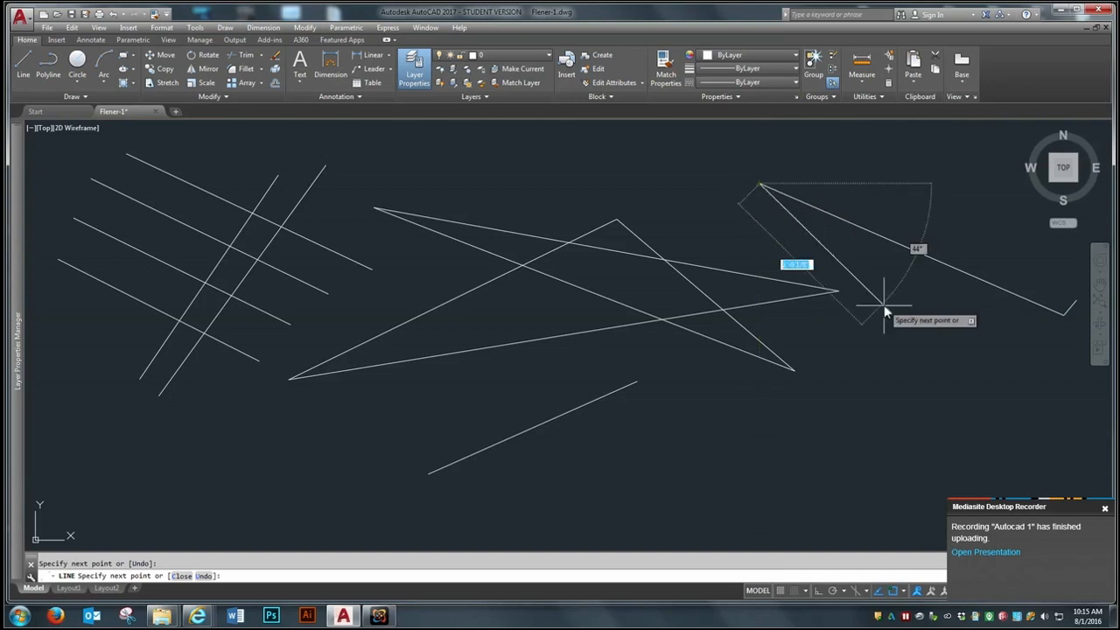
{"action": "left_click", "coordinate": [931, 355]}
{"action": "left_click", "coordinate": [948, 149]}
{"action": "left_click", "coordinate": [781, 322]}
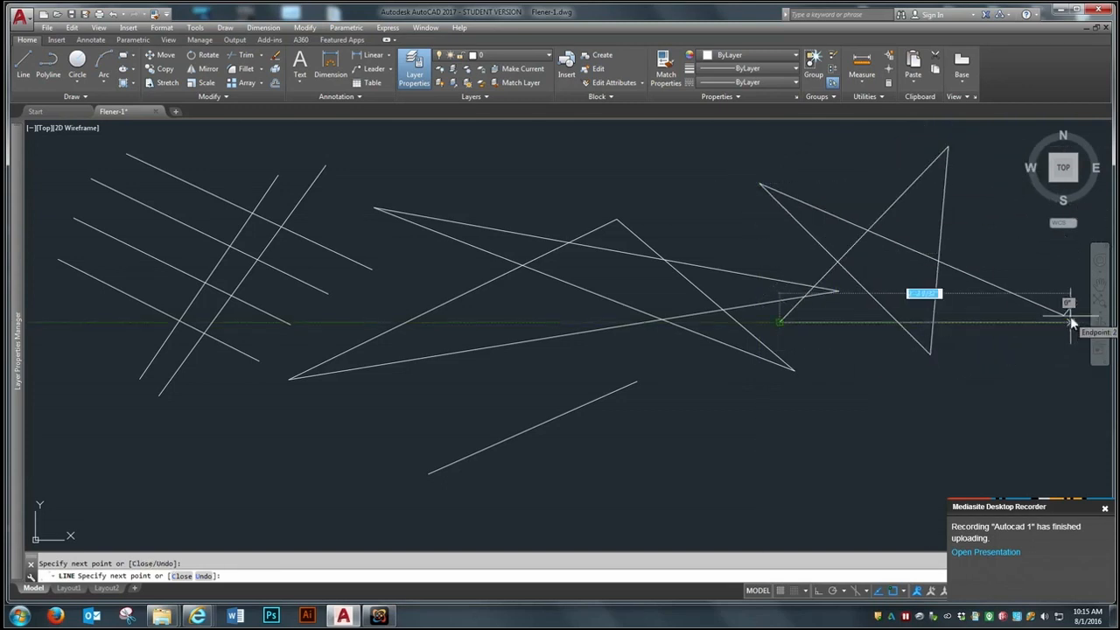
{"action": "key", "text": "Return"}
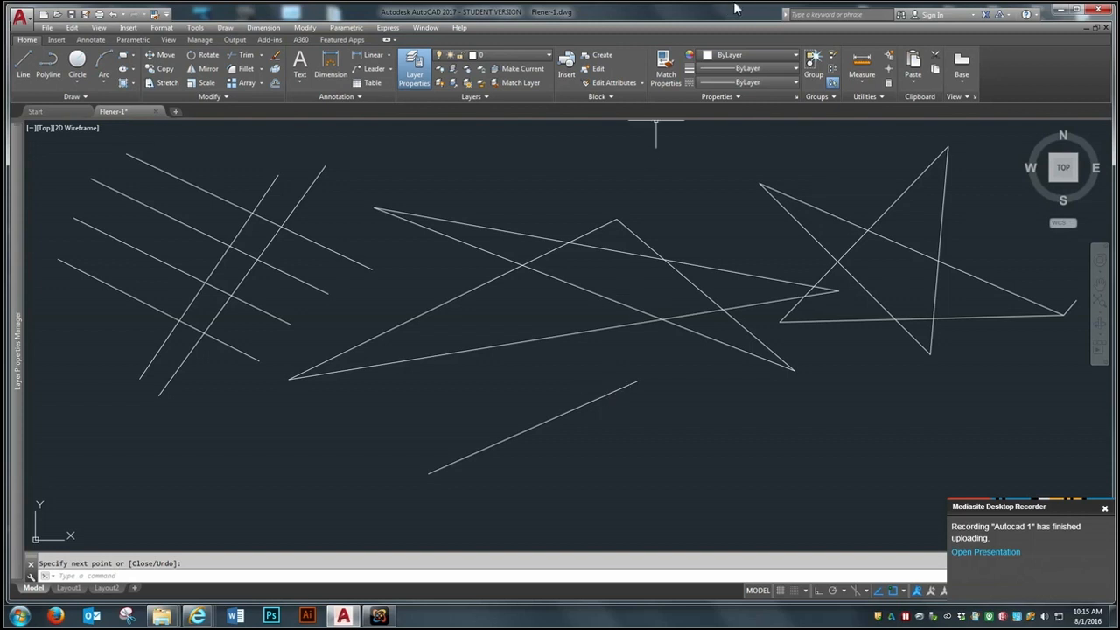
Step: Practise zooming the view out and in around the drawn stars and lines
{"action": "scroll", "coordinate": [557, 345], "scroll_direction": "down", "scroll_amount": 2}
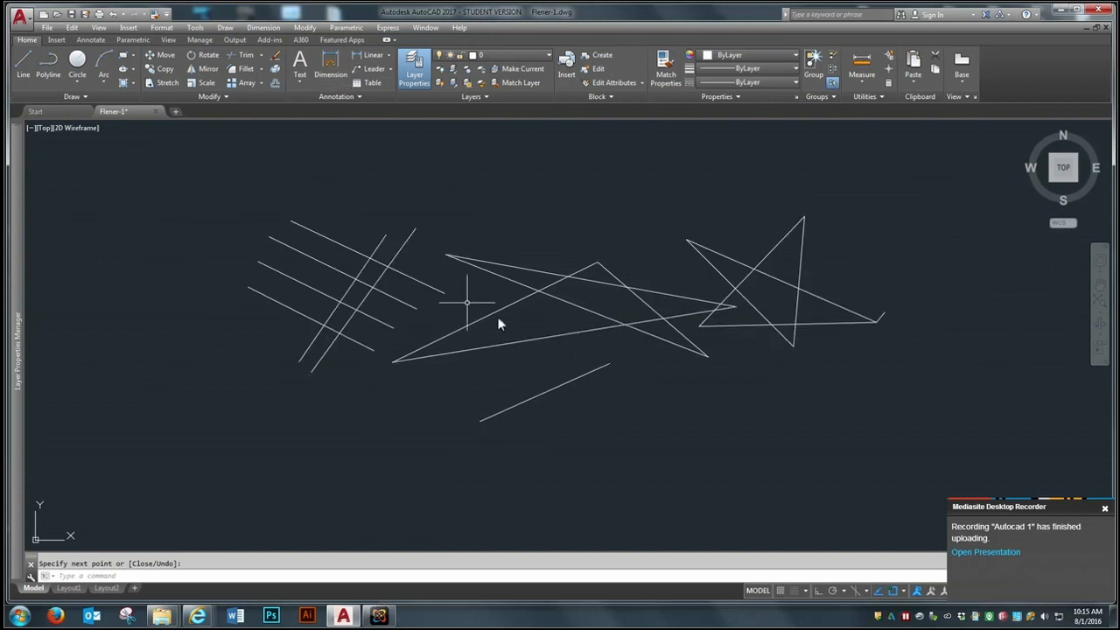
{"action": "scroll", "coordinate": [539, 366], "scroll_direction": "up", "scroll_amount": 2}
{"action": "scroll", "coordinate": [538, 367], "scroll_direction": "down", "scroll_amount": 2}
{"action": "scroll", "coordinate": [538, 371], "scroll_direction": "down", "scroll_amount": 3}
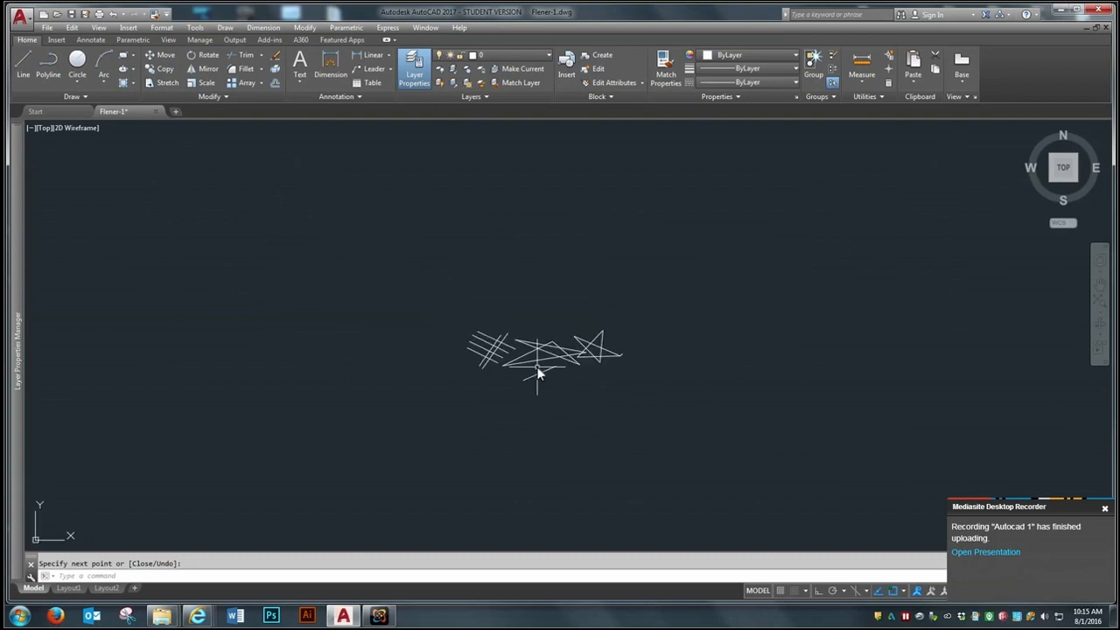
{"action": "scroll", "coordinate": [538, 372], "scroll_direction": "up", "scroll_amount": 3}
{"action": "scroll", "coordinate": [536, 371], "scroll_direction": "up", "scroll_amount": 2}
{"action": "scroll", "coordinate": [535, 373], "scroll_direction": "down", "scroll_amount": 2}
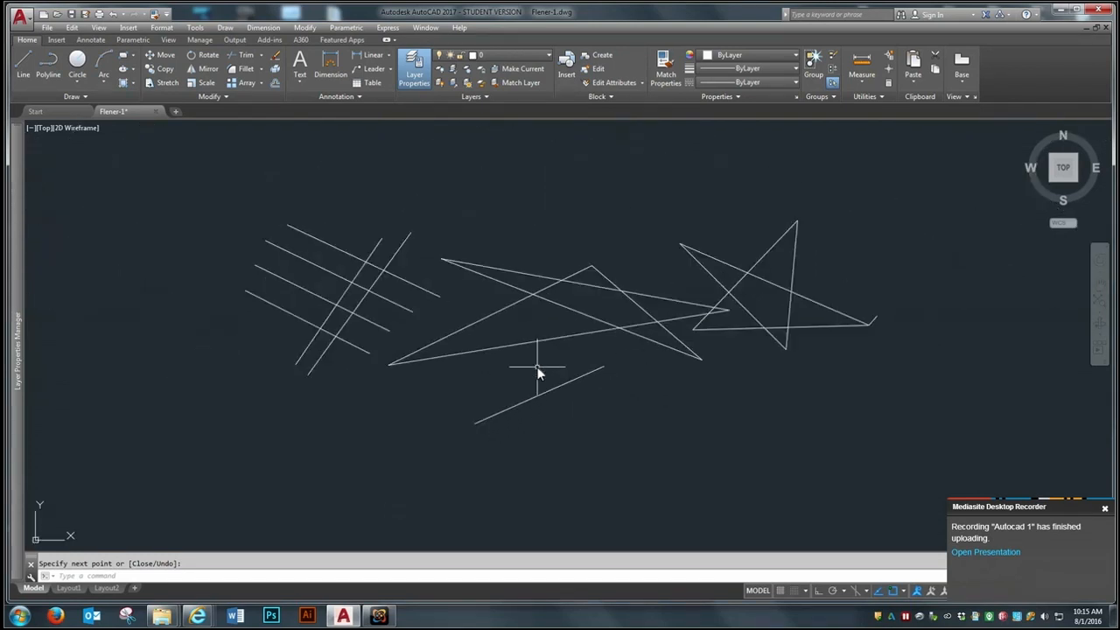
{"action": "scroll", "coordinate": [520, 393], "scroll_direction": "up", "scroll_amount": 2}
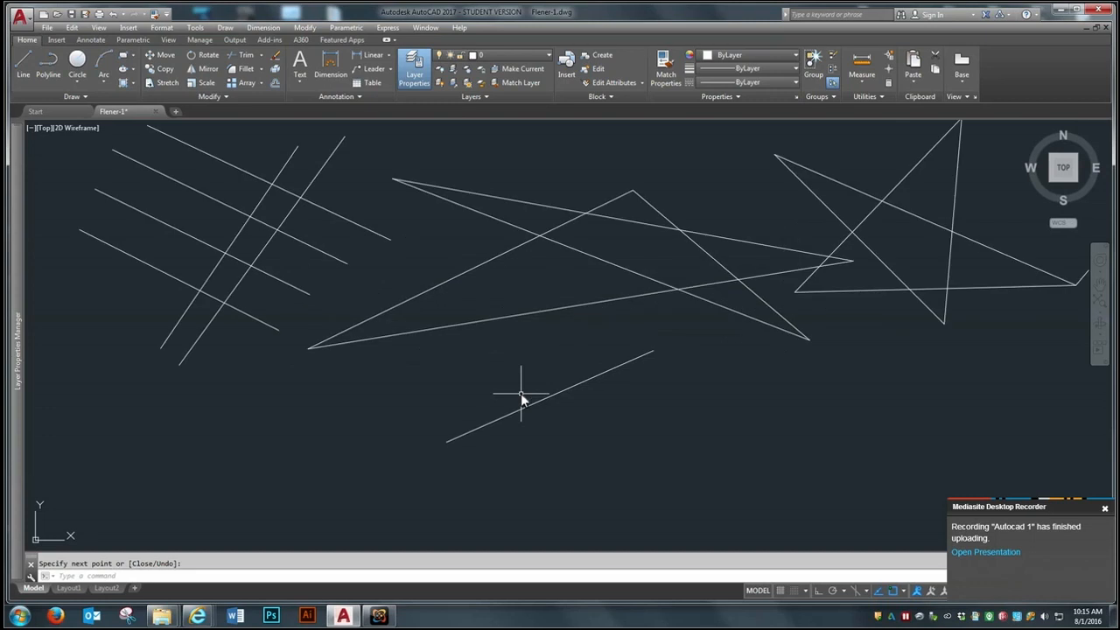
Step: Use window zoom three times to magnify the lower-left tip of the first star progressively closer
{"action": "type", "text": "z"}
{"action": "key", "text": "Return"}
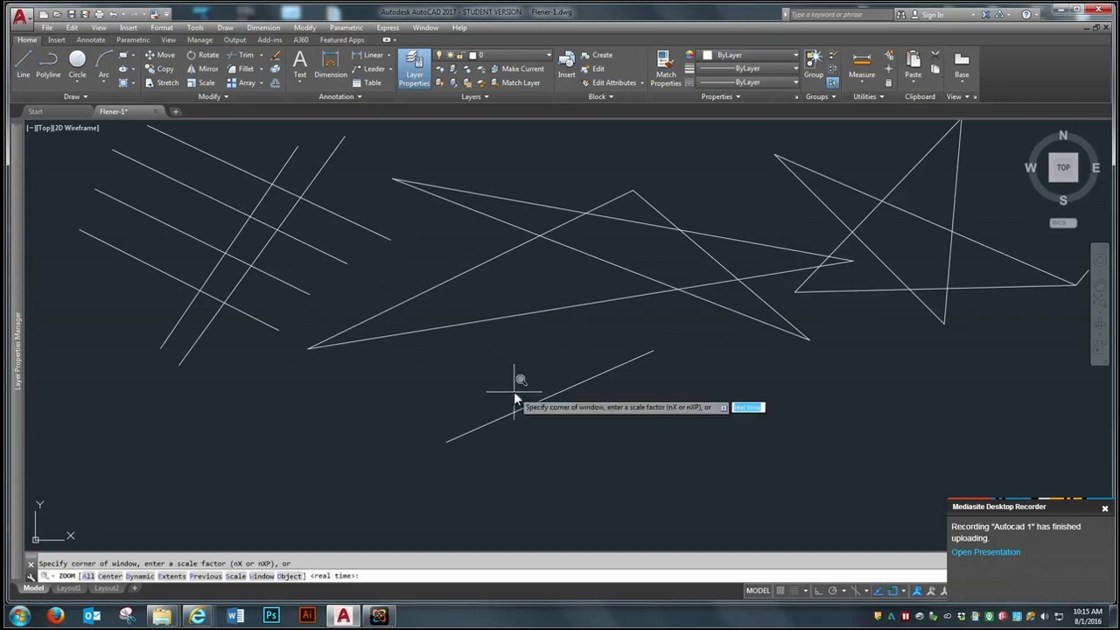
{"action": "left_click", "coordinate": [290, 382]}
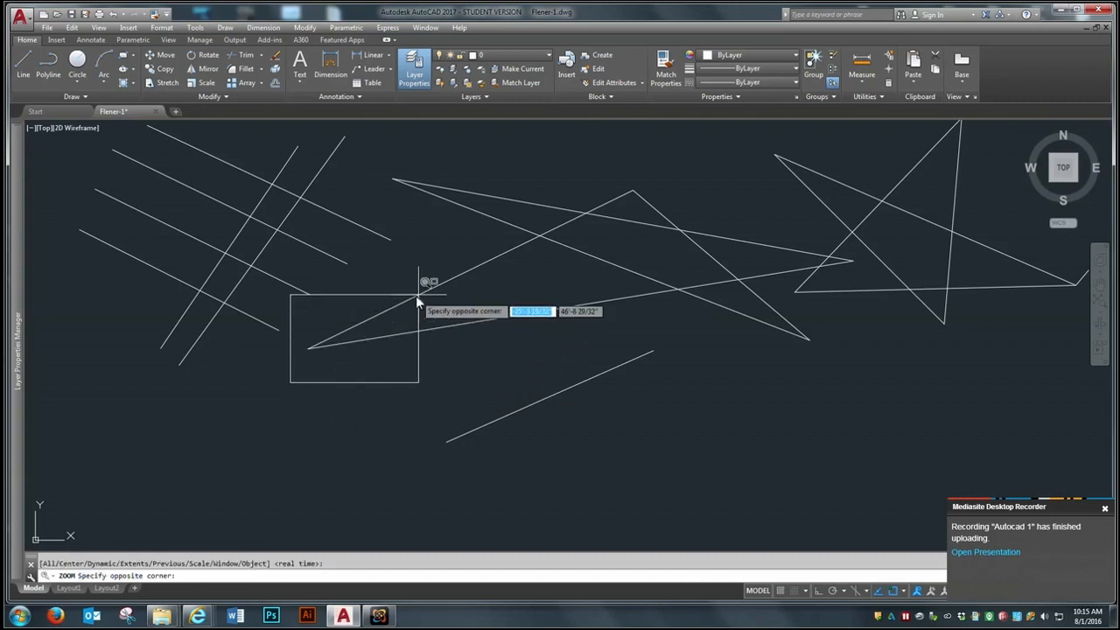
{"action": "left_click", "coordinate": [453, 259]}
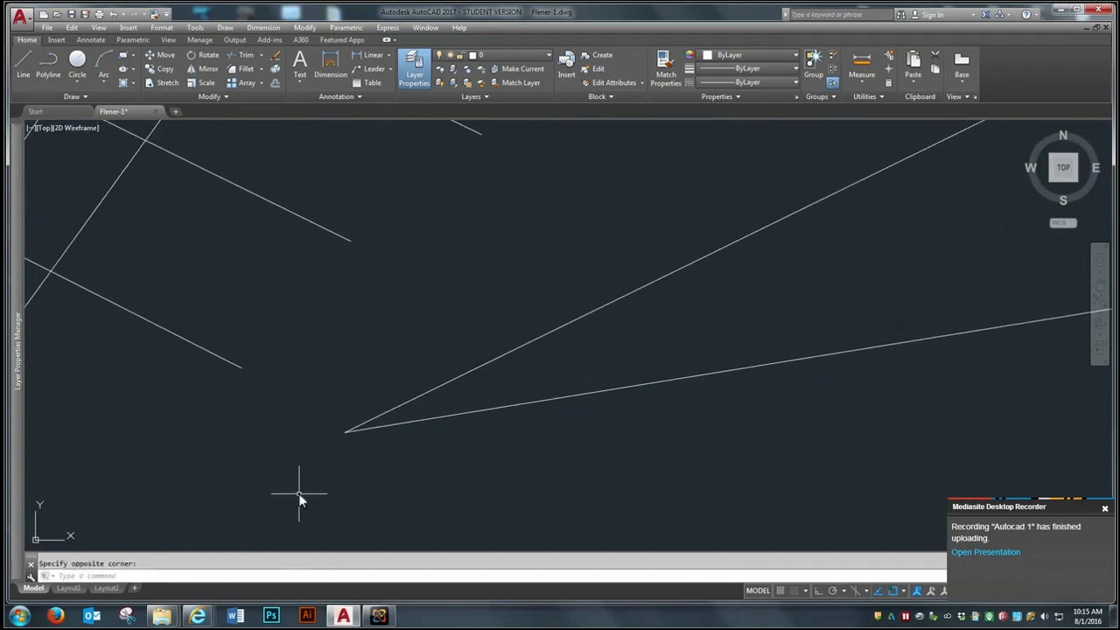
{"action": "key", "text": "Return"}
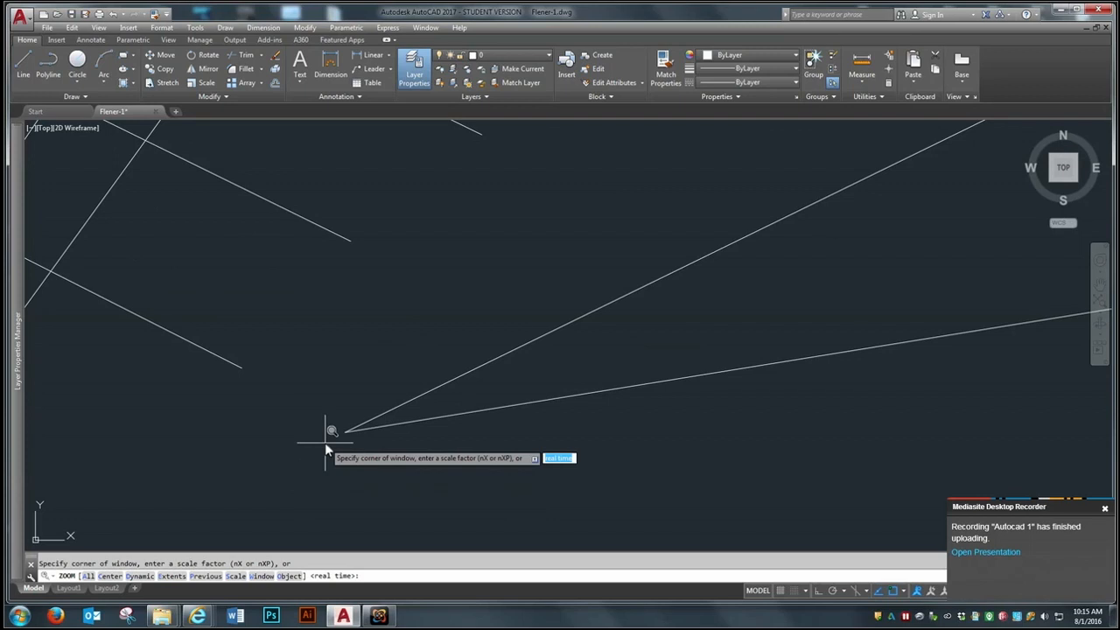
{"action": "left_click", "coordinate": [325, 443]}
{"action": "left_click", "coordinate": [388, 398]}
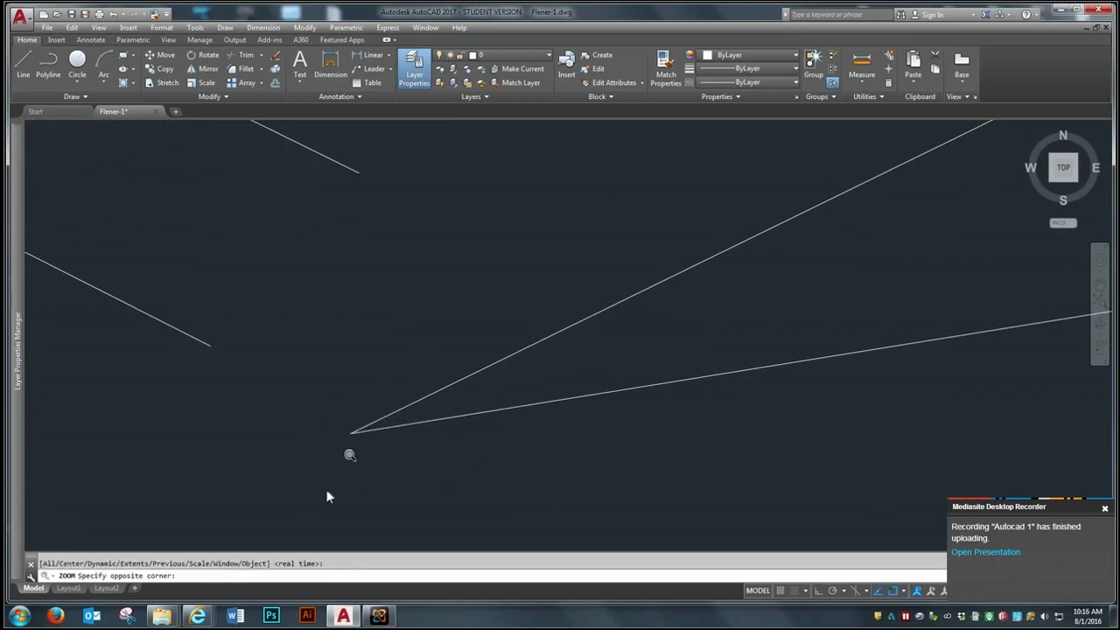
{"action": "key", "text": "Return"}
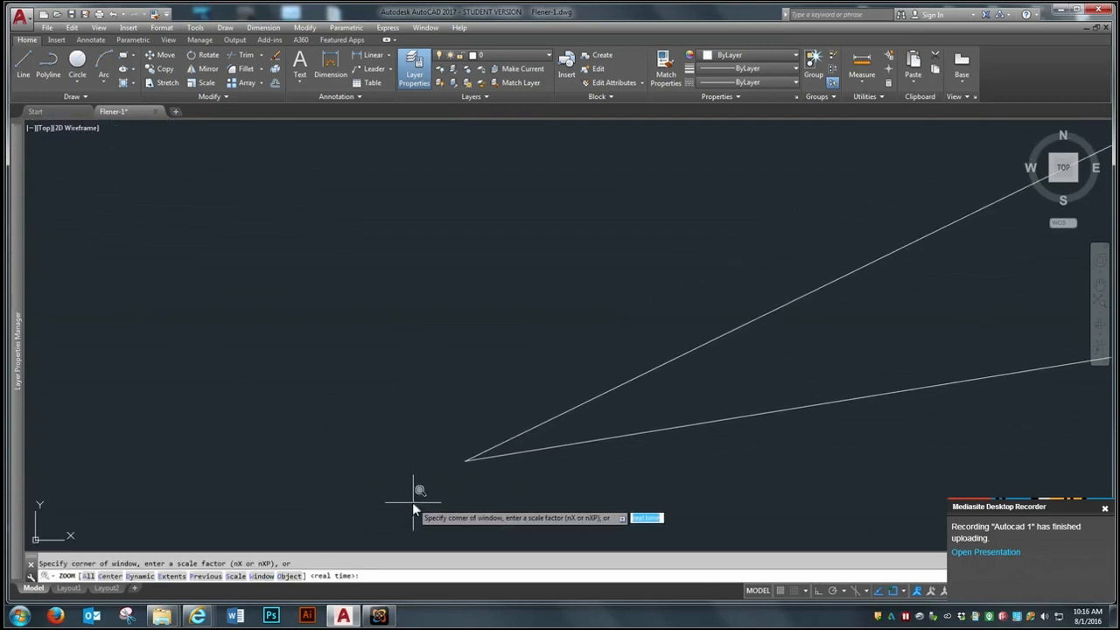
{"action": "left_click", "coordinate": [450, 472]}
{"action": "left_click", "coordinate": [527, 418]}
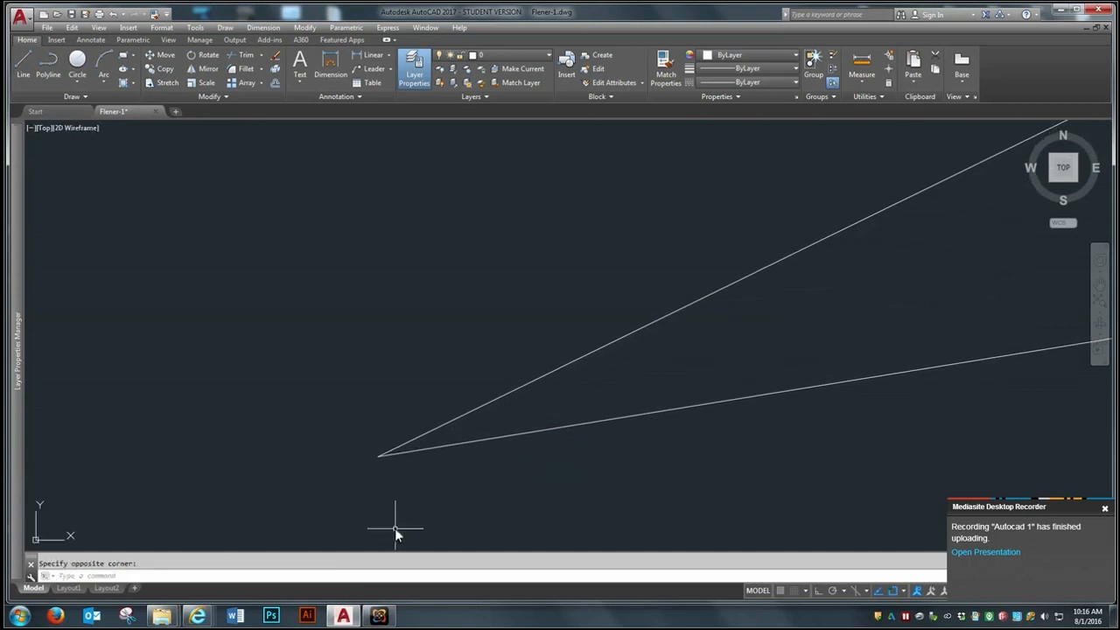
Step: Zoom out with the Previous and All options, and dismiss the recorder's upload notification
{"action": "type", "text": "z"}
{"action": "key", "text": "Return"}
{"action": "type", "text": "p"}
{"action": "key", "text": "Return"}
{"action": "type", "text": "a"}
{"action": "key", "text": "Return"}
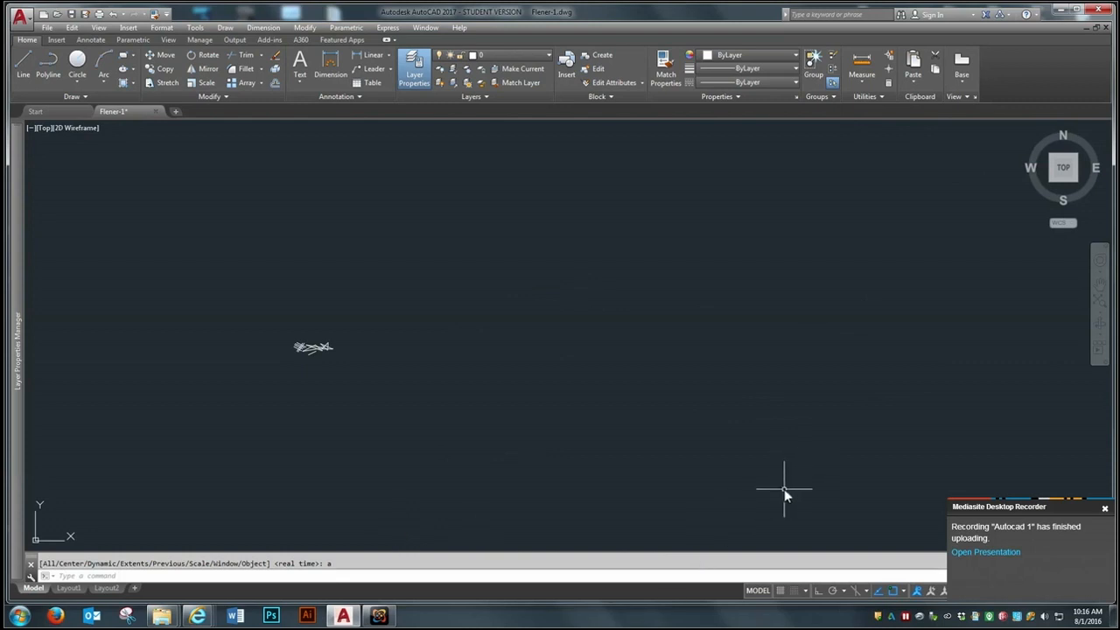
{"action": "left_click", "coordinate": [1105, 510]}
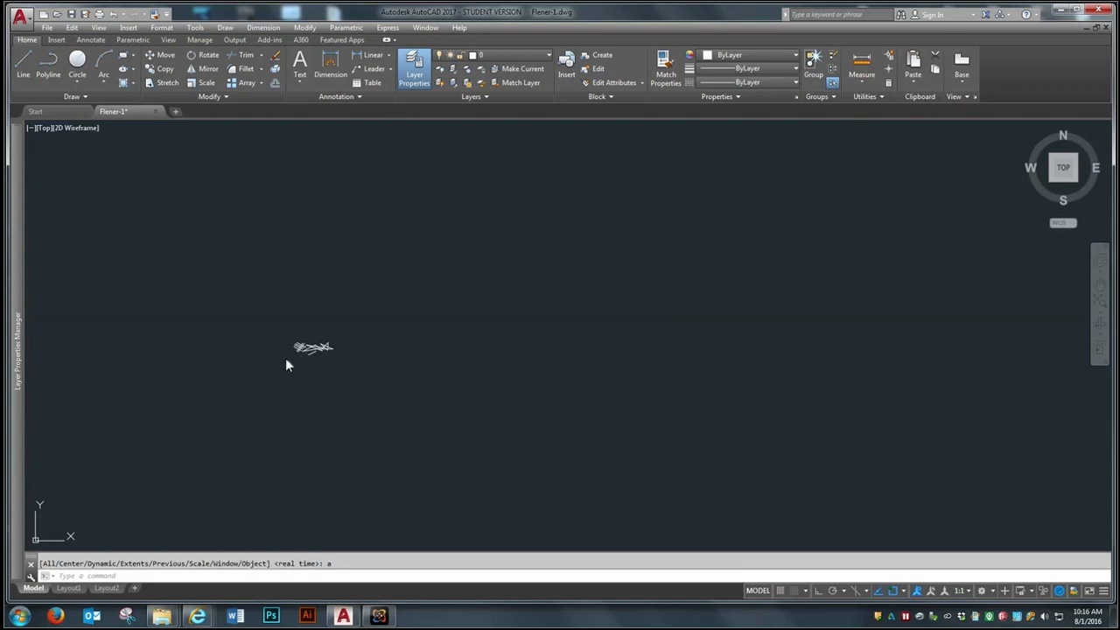
Step: Use window zoom to magnify the small cluster of drawn lines and stars
{"action": "type", "text": "z"}
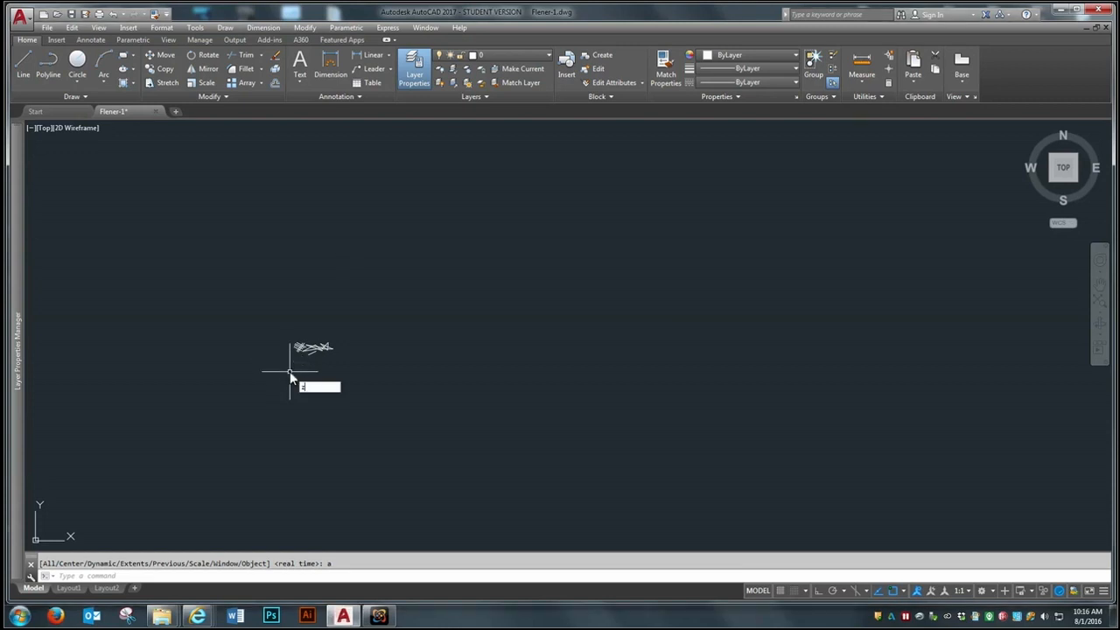
{"action": "key", "text": "Return"}
{"action": "left_click", "coordinate": [289, 373]}
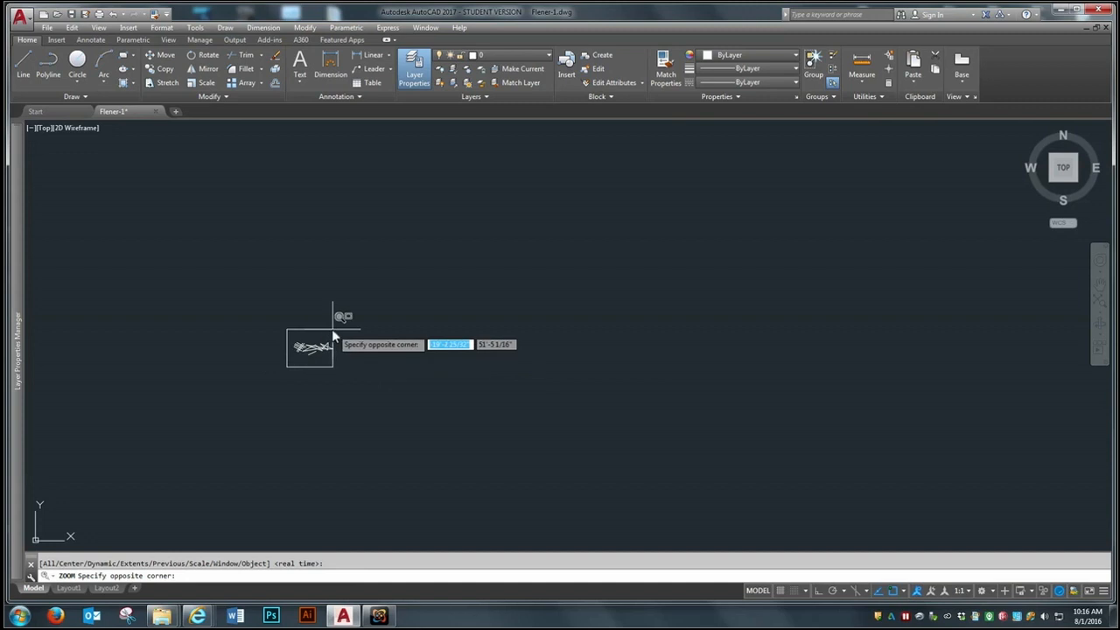
{"action": "left_click", "coordinate": [333, 329]}
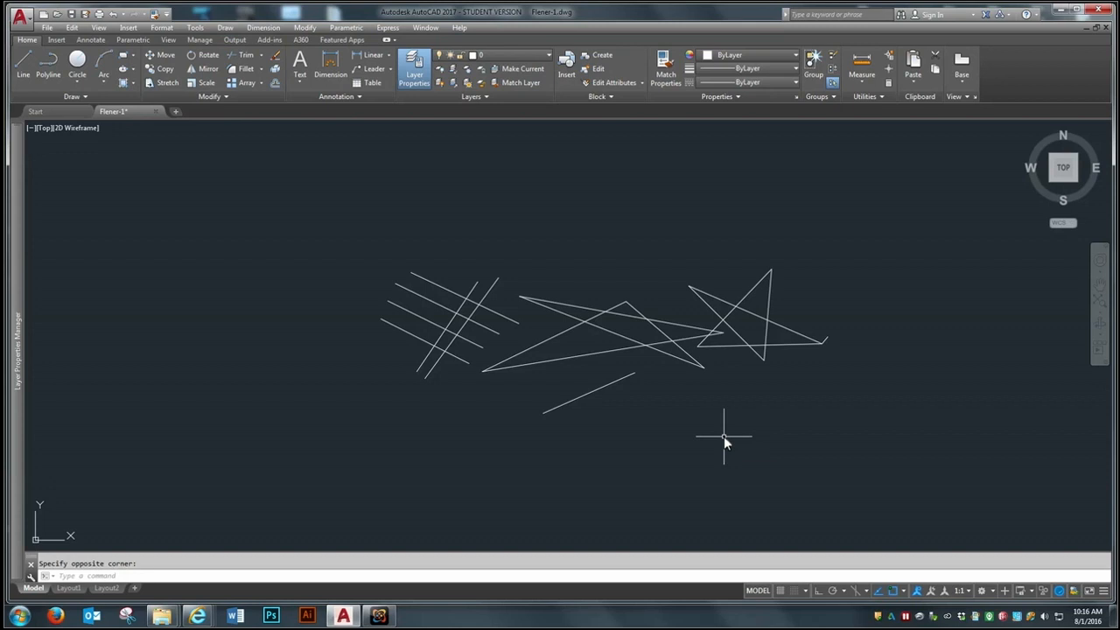
Step: Return to the previous zoom view, and zoom to the extents of the drawing
{"action": "type", "text": "z"}
{"action": "key", "text": "Return"}
{"action": "type", "text": "p"}
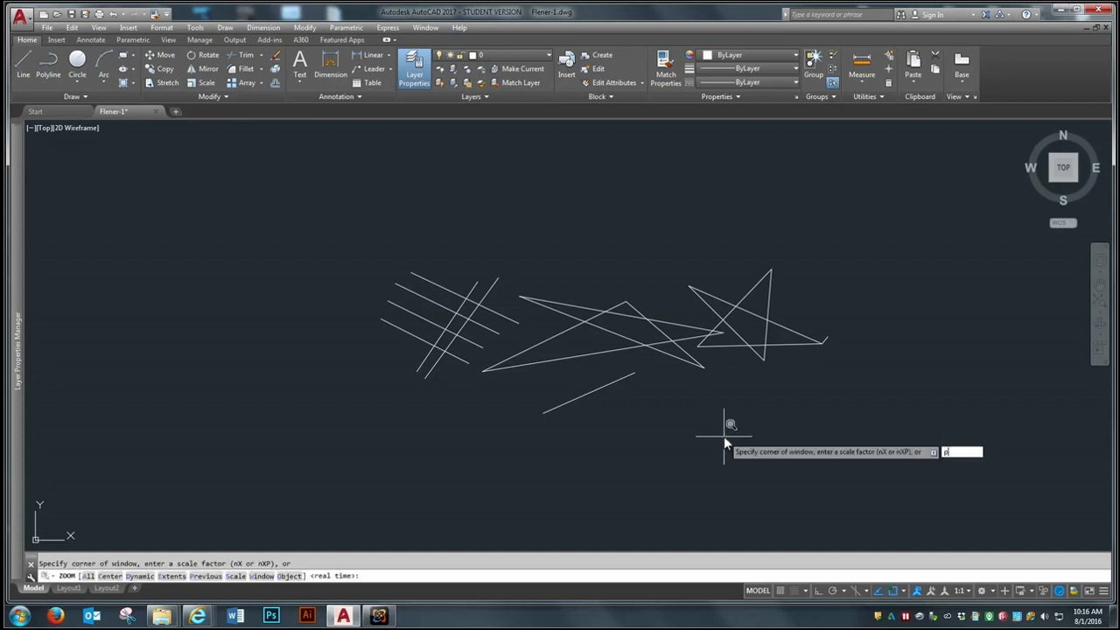
{"action": "key", "text": "Return"}
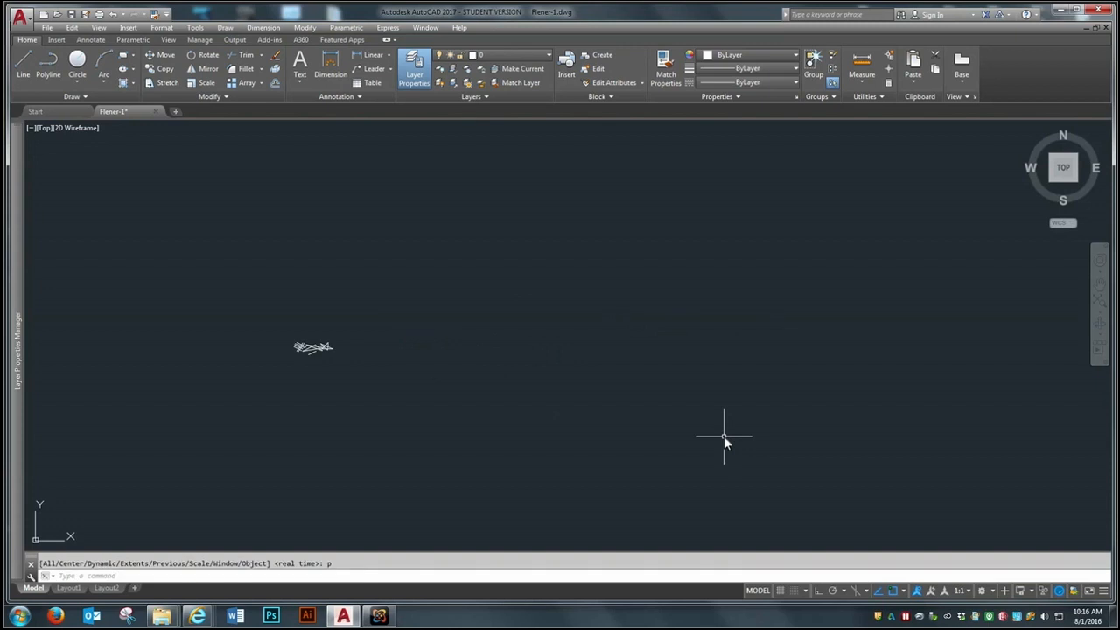
{"action": "type", "text": "z"}
{"action": "key", "text": "Return"}
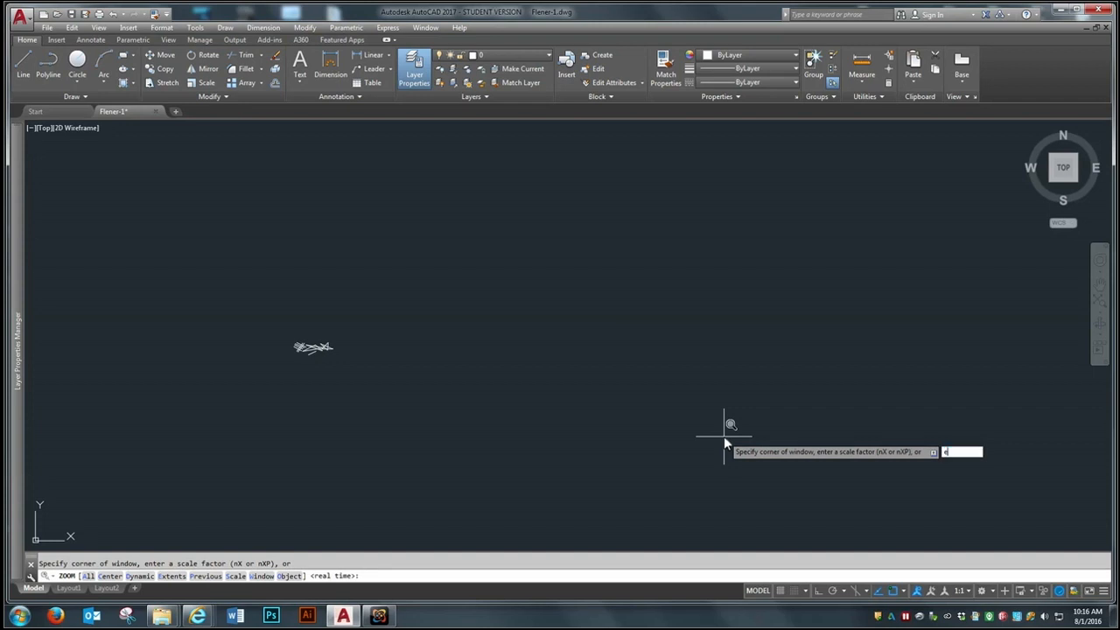
{"action": "type", "text": "e"}
{"action": "key", "text": "Return"}
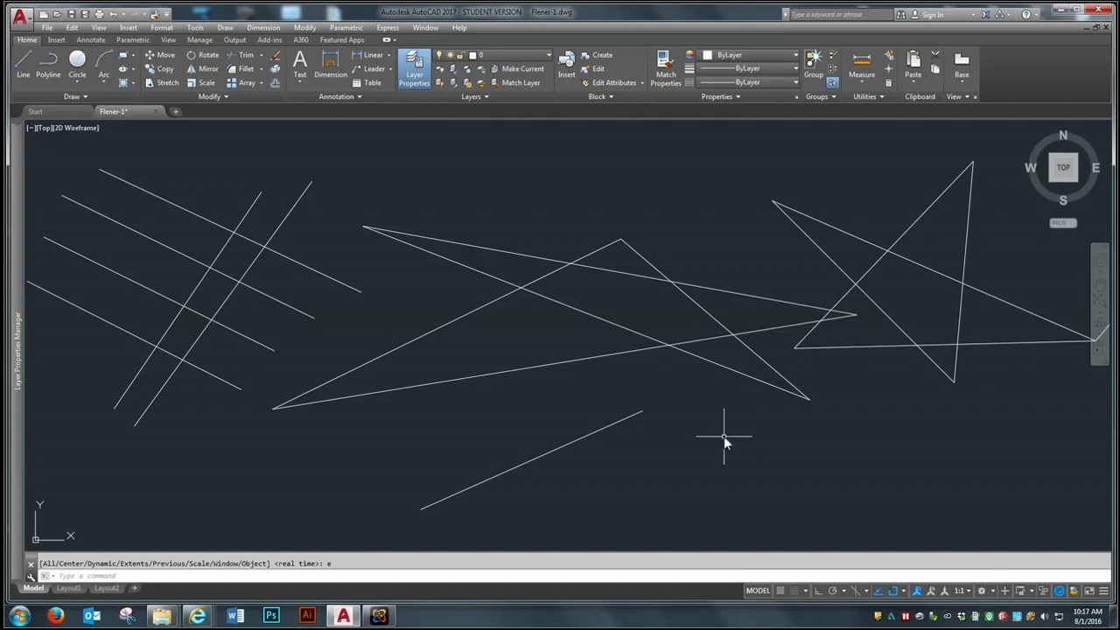
Step: Pan the drawing back and forth across the view with the Pan command, and exit the command
{"action": "type", "text": "p"}
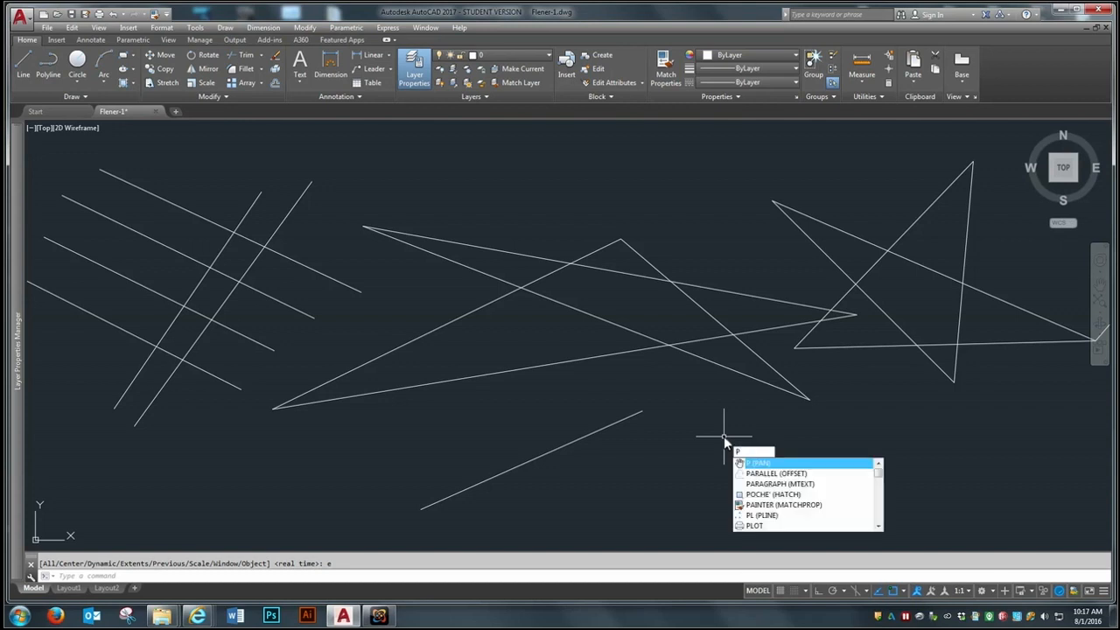
{"action": "key", "text": "Return"}
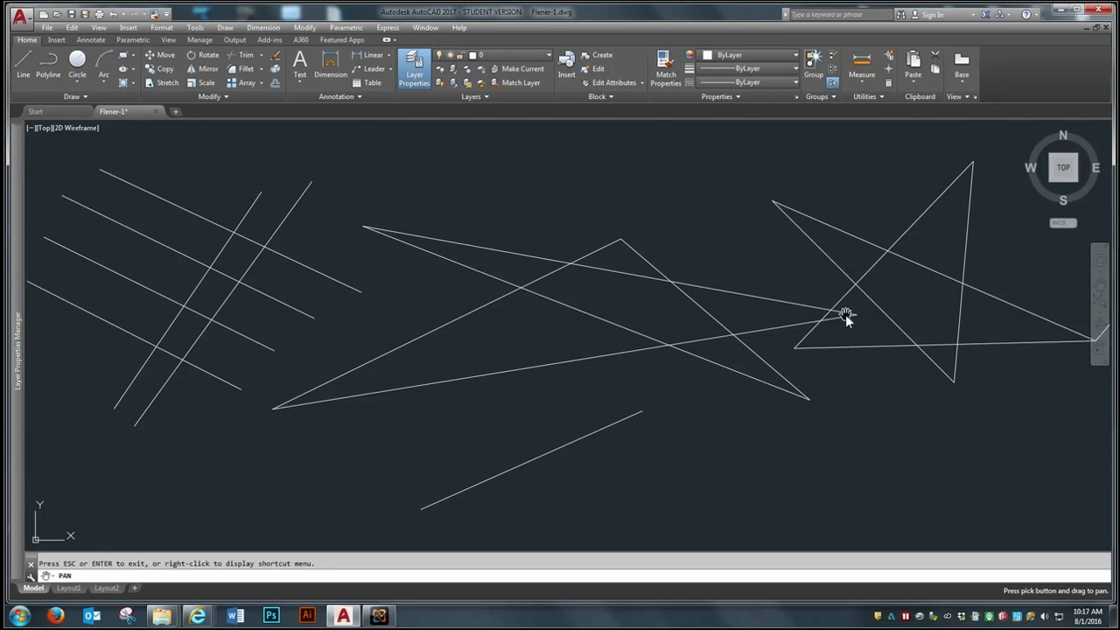
{"action": "left_click_drag", "start_coordinate": [845, 314], "coordinate": [435, 336]}
{"action": "mouse_move", "coordinate": [310, 320]}
{"action": "left_mouse_down"}
{"action": "mouse_move", "coordinate": [966, 426]}
{"action": "mouse_move", "coordinate": [706, 327]}
{"action": "mouse_move", "coordinate": [382, 277]}
{"action": "mouse_move", "coordinate": [332, 420]}
{"action": "mouse_move", "coordinate": [390, 433]}
{"action": "mouse_move", "coordinate": [857, 298]}
{"action": "left_mouse_up"}
{"action": "mouse_move", "coordinate": [731, 223]}
{"action": "left_mouse_down"}
{"action": "mouse_move", "coordinate": [735, 389]}
{"action": "mouse_move", "coordinate": [487, 320]}
{"action": "mouse_move", "coordinate": [359, 303]}
{"action": "mouse_move", "coordinate": [302, 385]}
{"action": "mouse_move", "coordinate": [582, 325]}
{"action": "mouse_move", "coordinate": [606, 287]}
{"action": "mouse_move", "coordinate": [581, 257]}
{"action": "mouse_move", "coordinate": [406, 332]}
{"action": "mouse_move", "coordinate": [634, 286]}
{"action": "mouse_move", "coordinate": [595, 266]}
{"action": "left_mouse_up"}
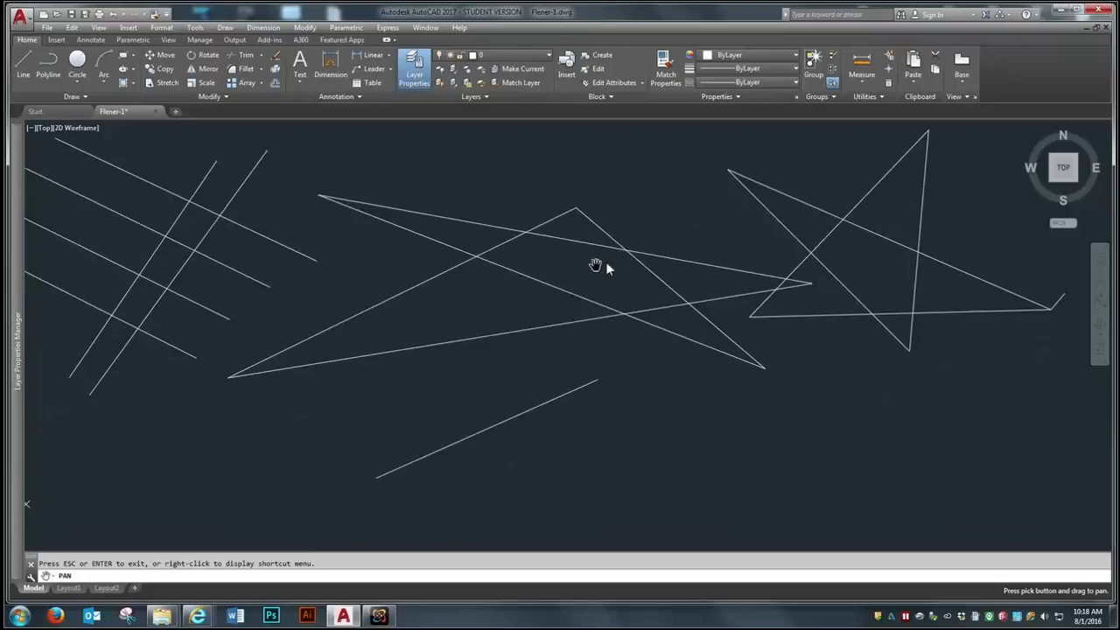
{"action": "right_click", "coordinate": [505, 278]}
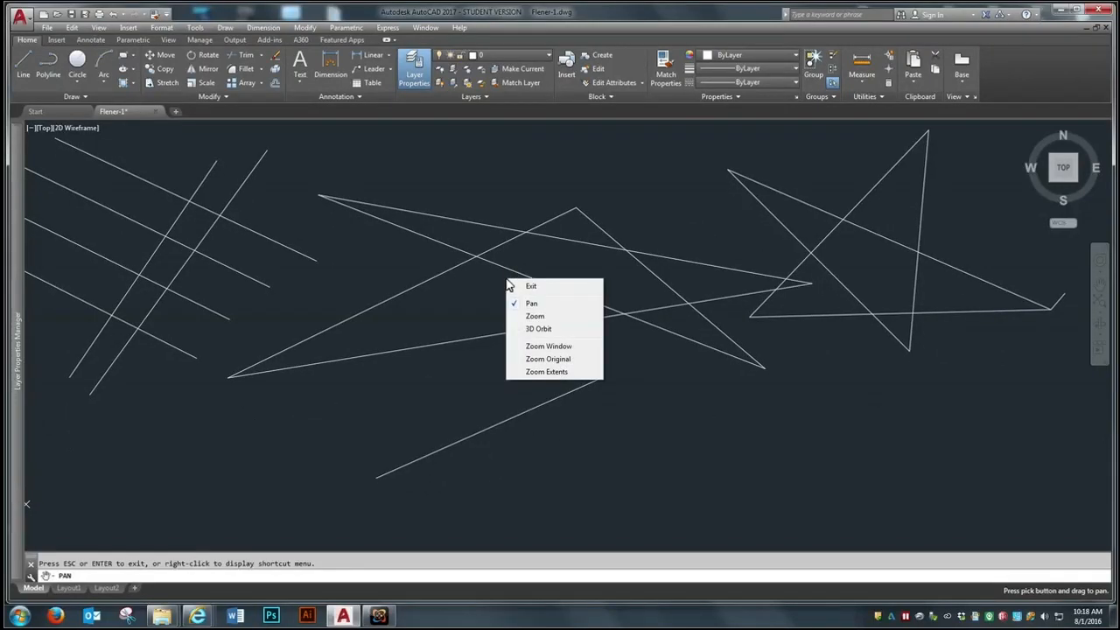
{"action": "left_click", "coordinate": [552, 287]}
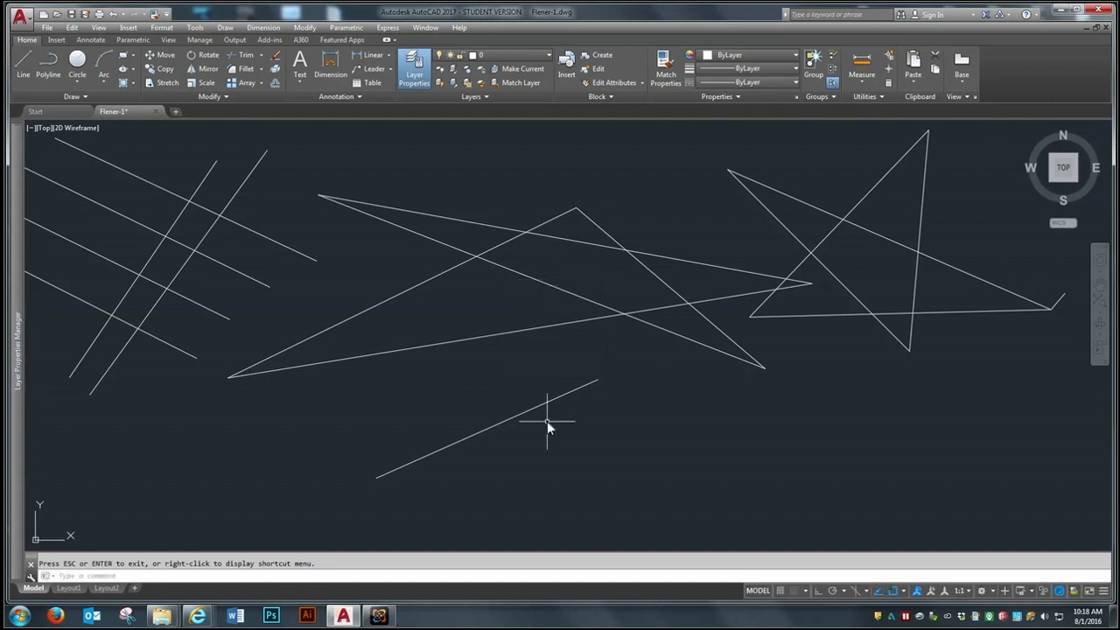
Step: Repeat the Pan command to bring the second star towards the centre of the view, and exit it
{"action": "key", "text": "Return"}
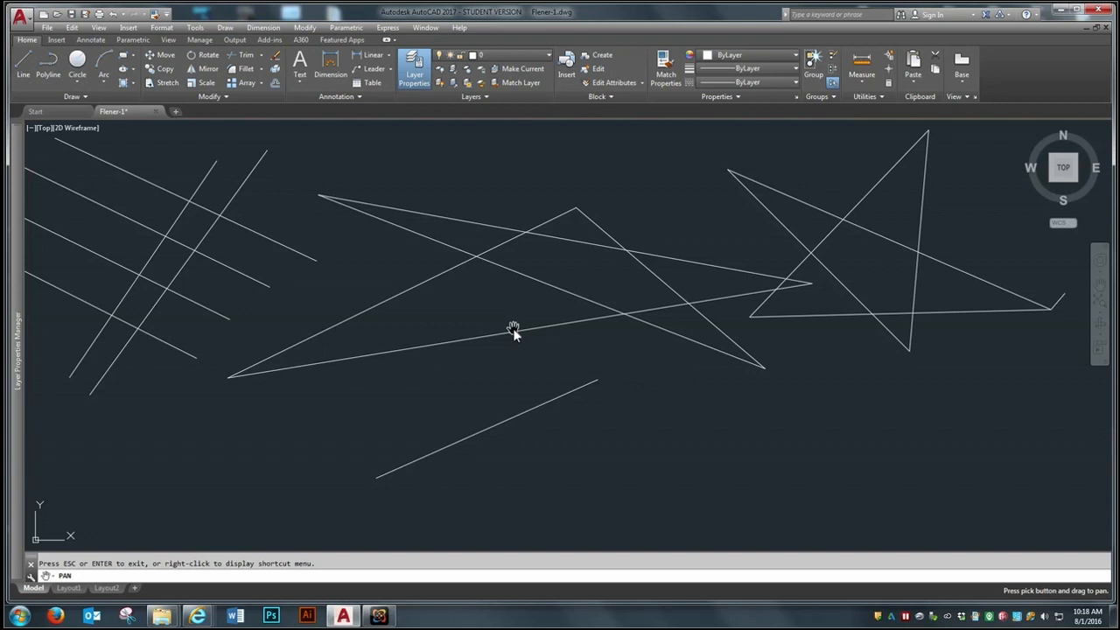
{"action": "mouse_move", "coordinate": [683, 282]}
{"action": "left_mouse_down"}
{"action": "mouse_move", "coordinate": [537, 313]}
{"action": "mouse_move", "coordinate": [365, 327]}
{"action": "mouse_move", "coordinate": [358, 353]}
{"action": "mouse_move", "coordinate": [366, 329]}
{"action": "mouse_move", "coordinate": [400, 303]}
{"action": "mouse_move", "coordinate": [345, 333]}
{"action": "mouse_move", "coordinate": [411, 304]}
{"action": "left_mouse_up"}
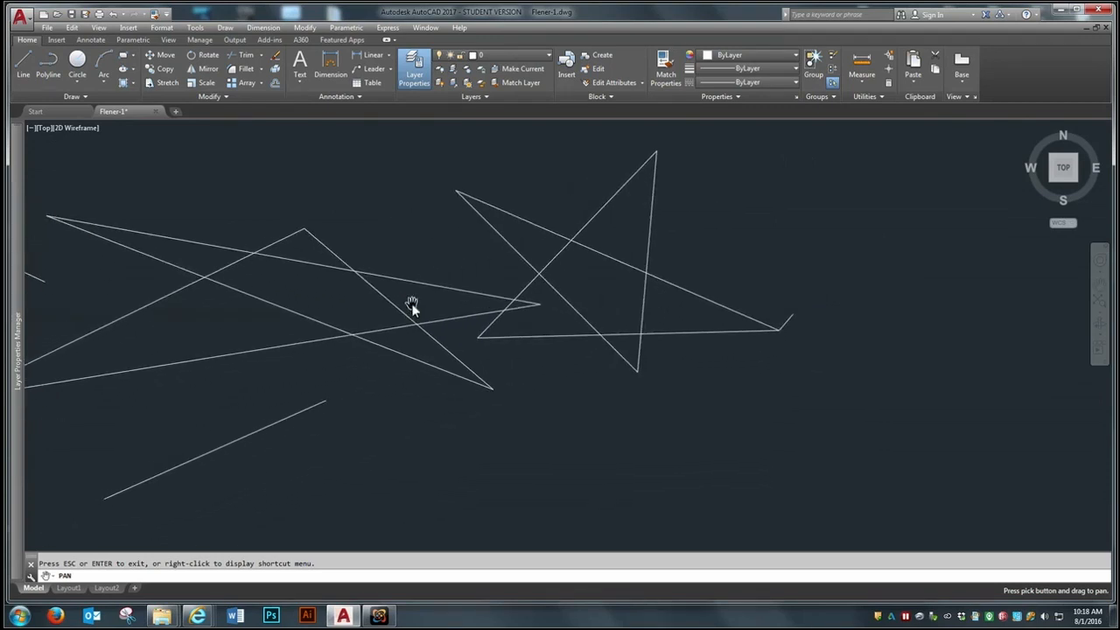
{"action": "key", "text": "Escape"}
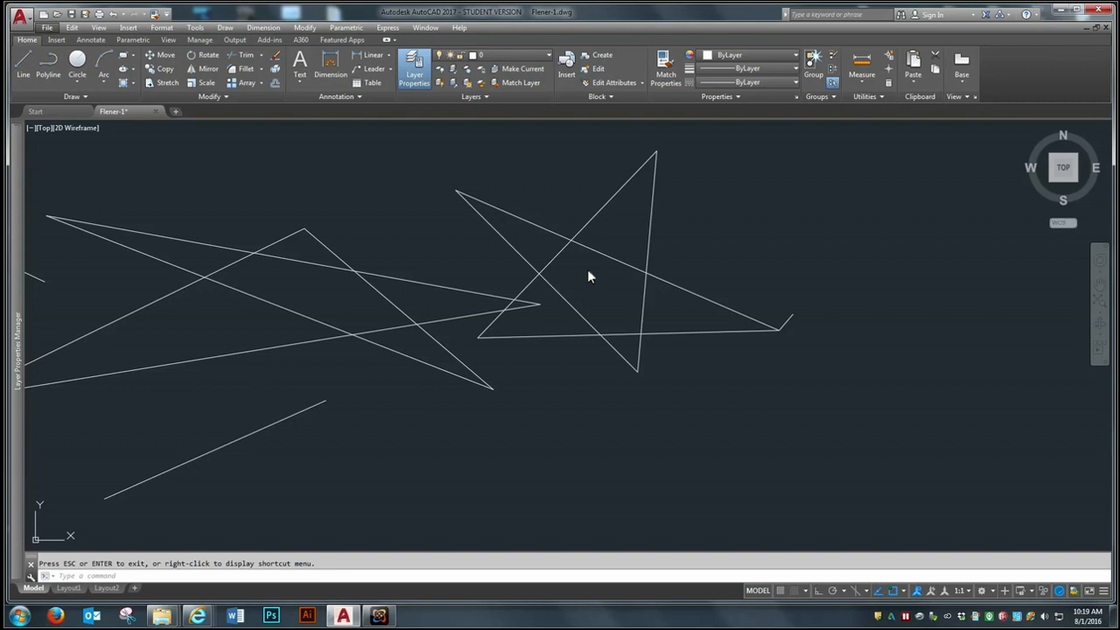
Step: Start Erase and pick the second star's lines and short tail, plus three lines of the first star
{"action": "left_click", "coordinate": [777, 280]}
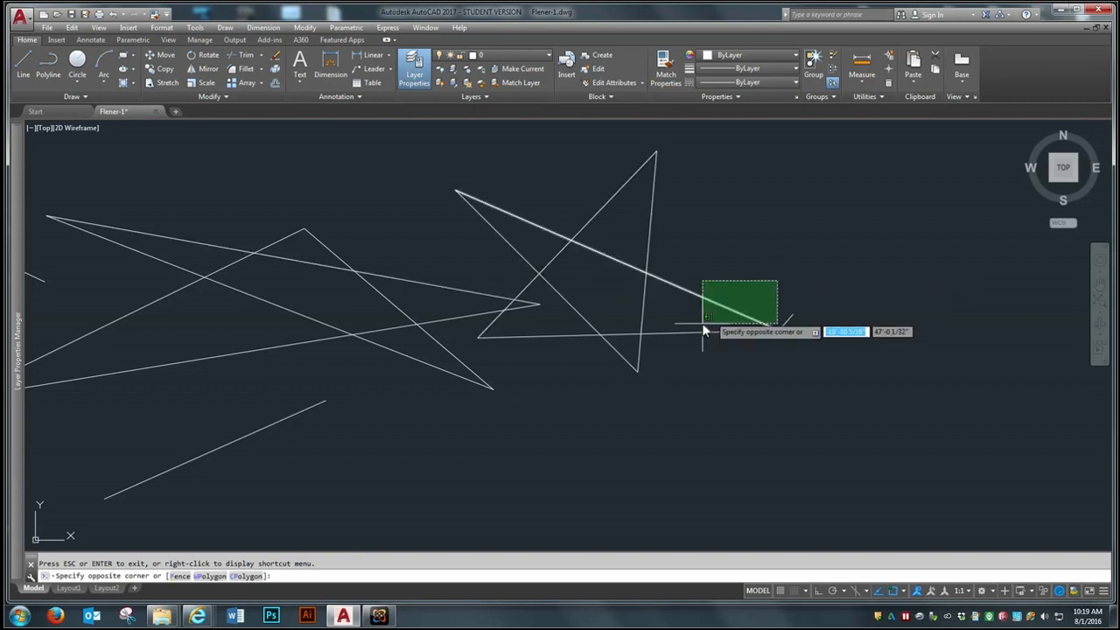
{"action": "scroll", "coordinate": [849, 349], "scroll_direction": "down", "scroll_amount": 5}
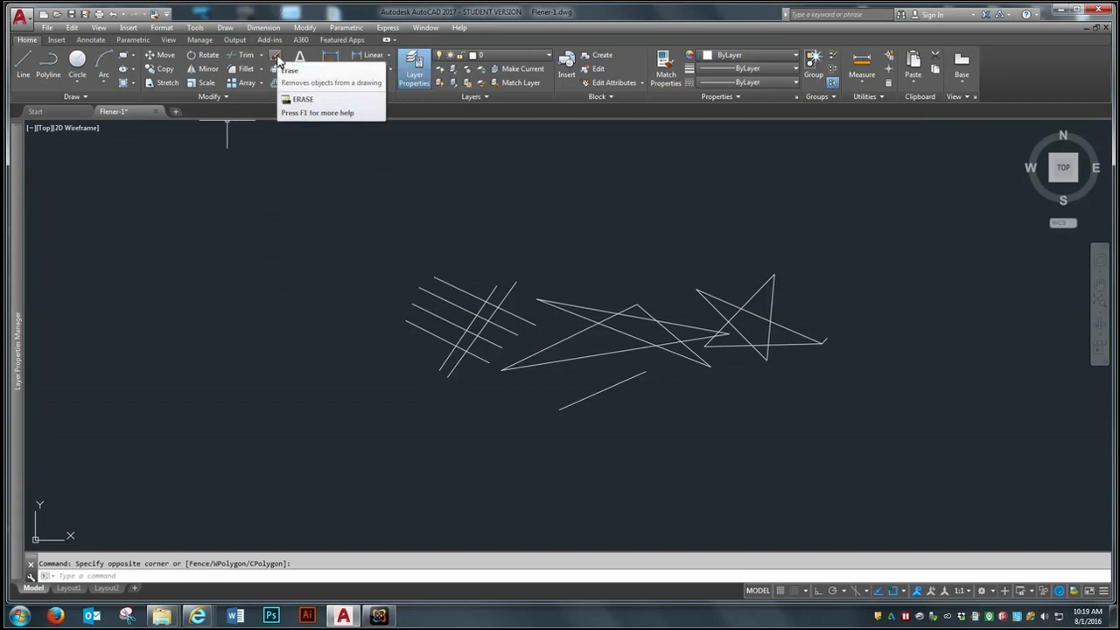
{"action": "left_click", "coordinate": [276, 57]}
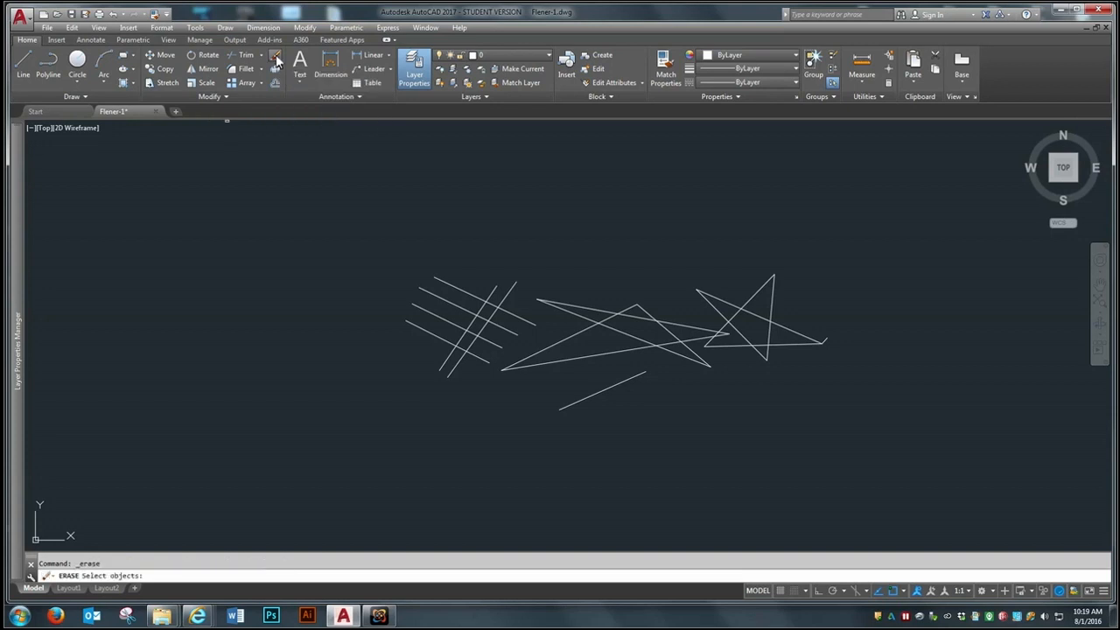
{"action": "left_click", "coordinate": [759, 291]}
{"action": "left_click", "coordinate": [774, 295]}
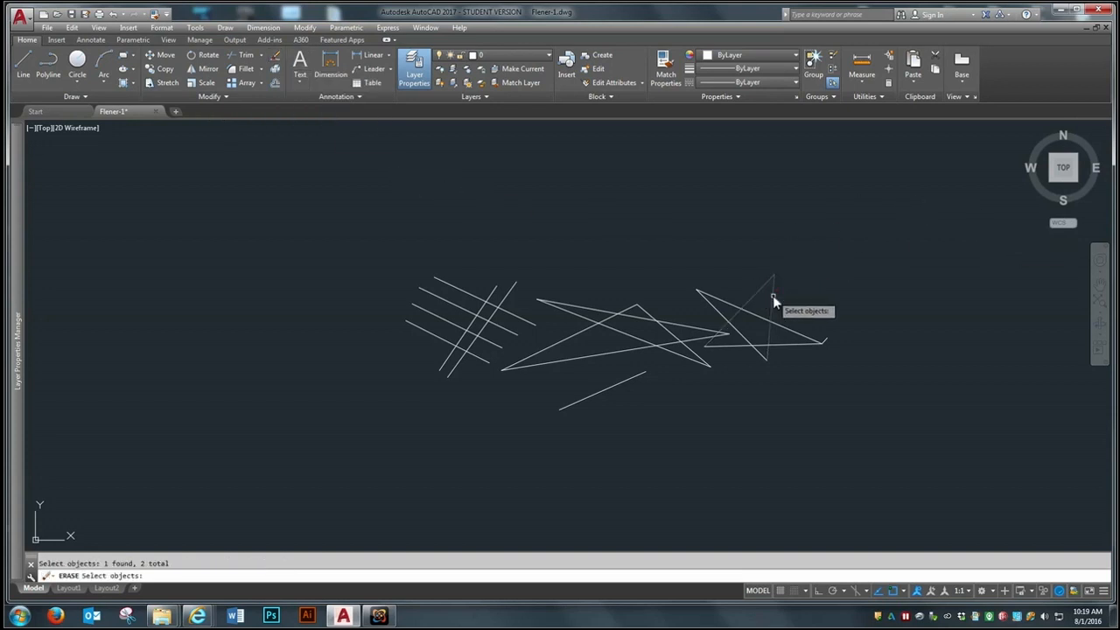
{"action": "left_click", "coordinate": [724, 301]}
{"action": "left_click", "coordinate": [718, 312]}
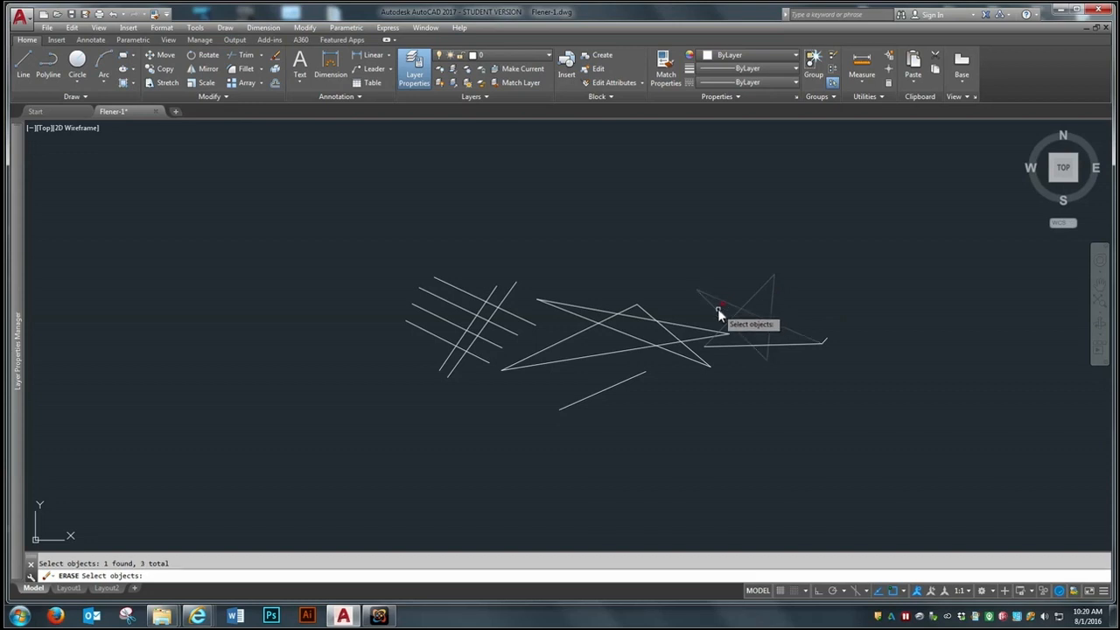
{"action": "left_click", "coordinate": [730, 345]}
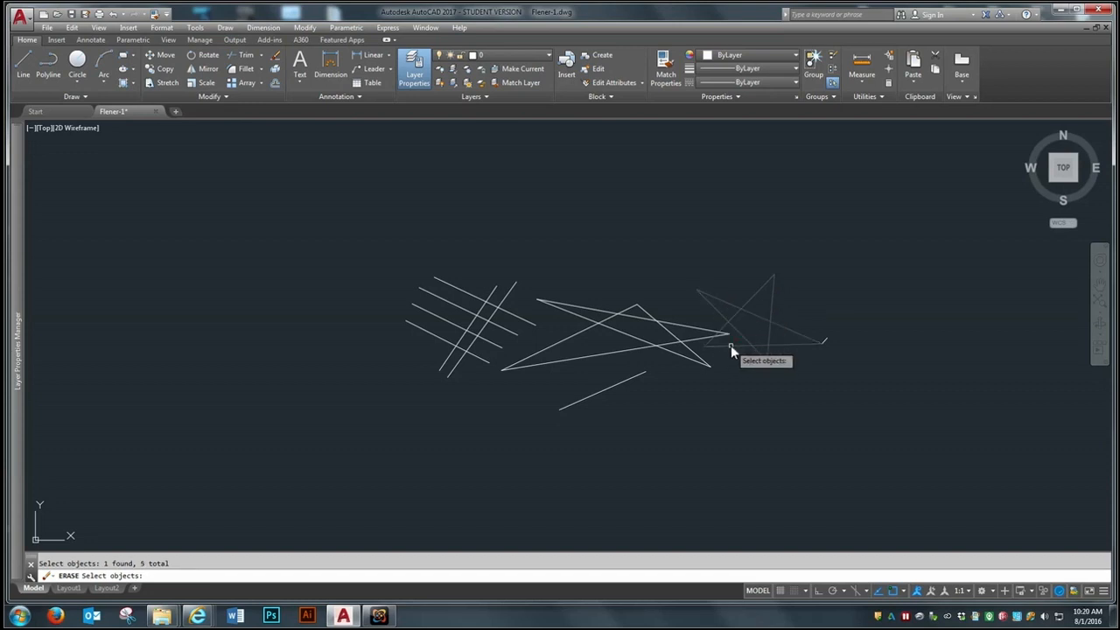
{"action": "left_click", "coordinate": [826, 338]}
{"action": "left_click", "coordinate": [706, 338]}
{"action": "left_click", "coordinate": [709, 330]}
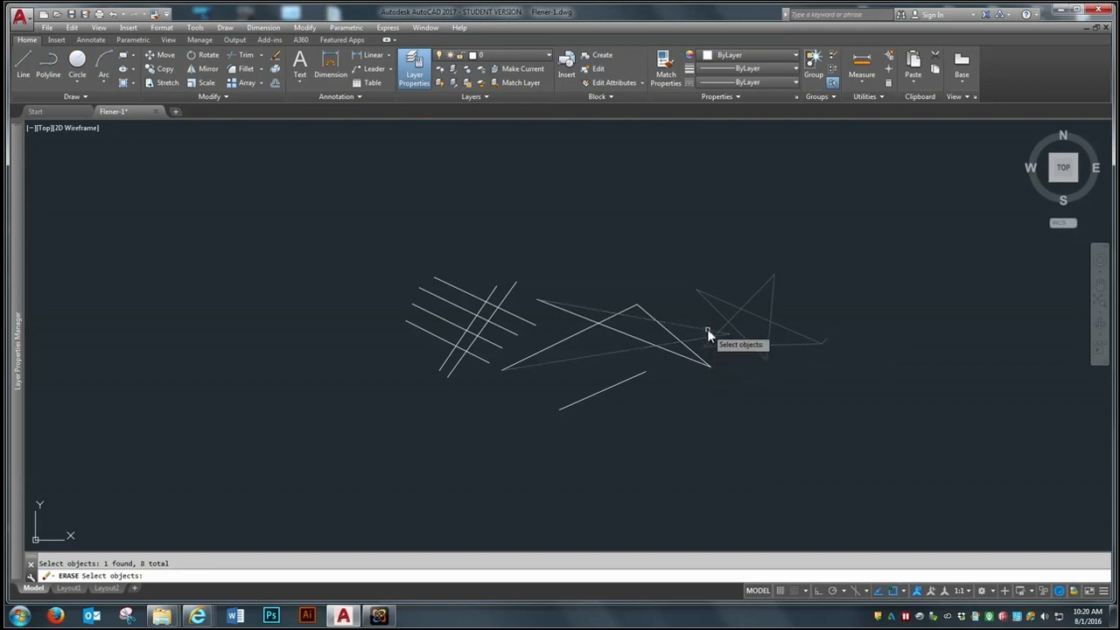
{"action": "left_click", "coordinate": [689, 341]}
{"action": "left_click", "coordinate": [677, 342]}
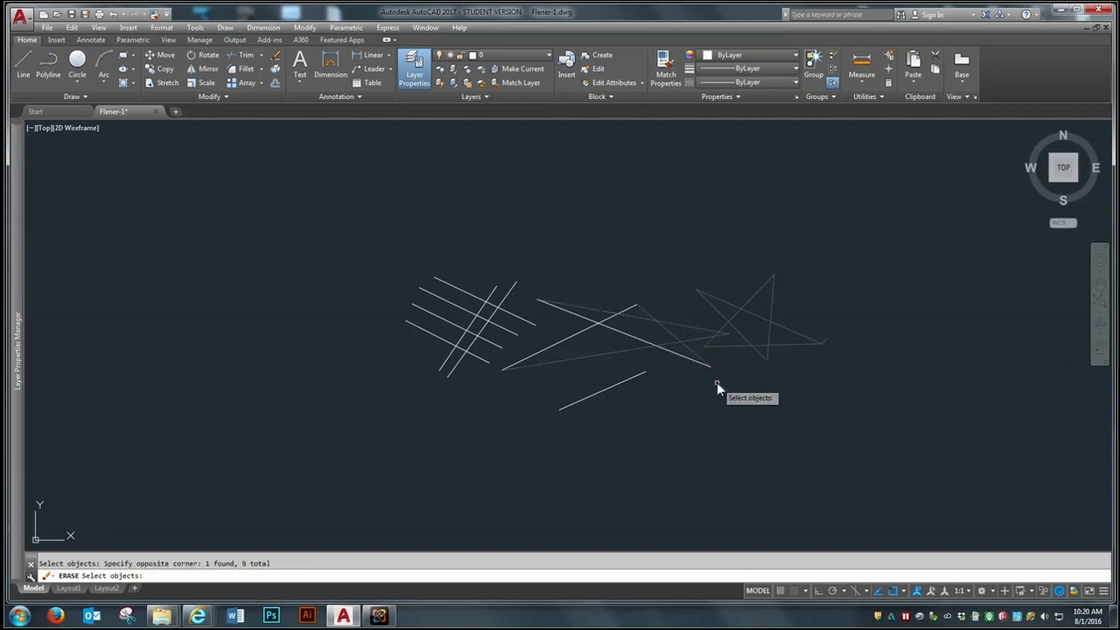
Step: Erase everything except the first star by crossing-selecting all objects and deselecting that star's lines, and undo the erase
{"action": "left_click", "coordinate": [927, 171]}
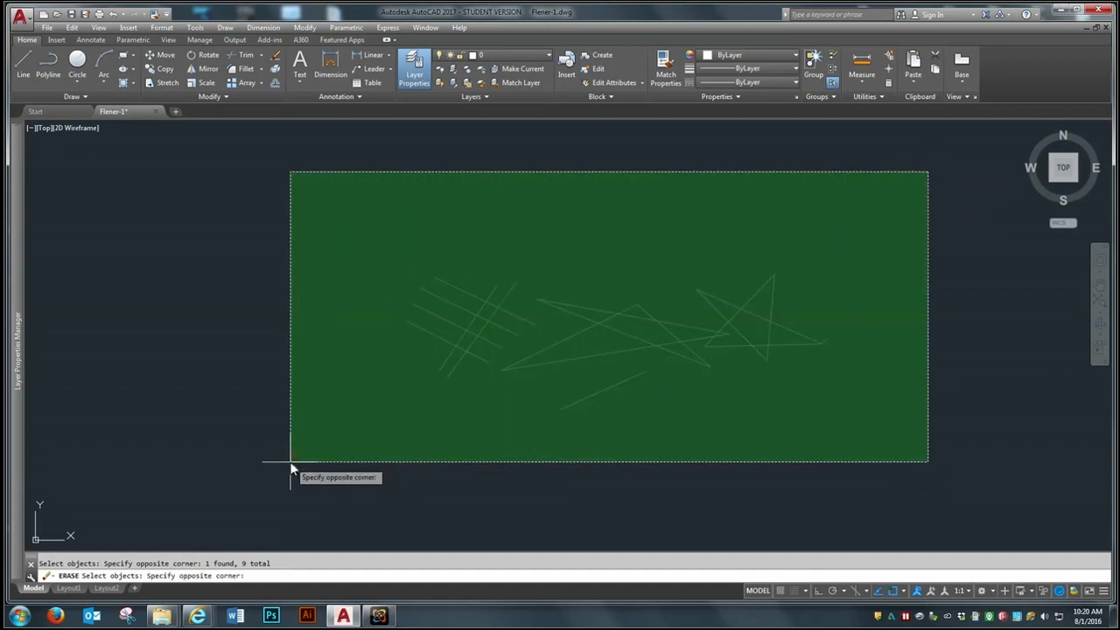
{"action": "left_click", "coordinate": [291, 462]}
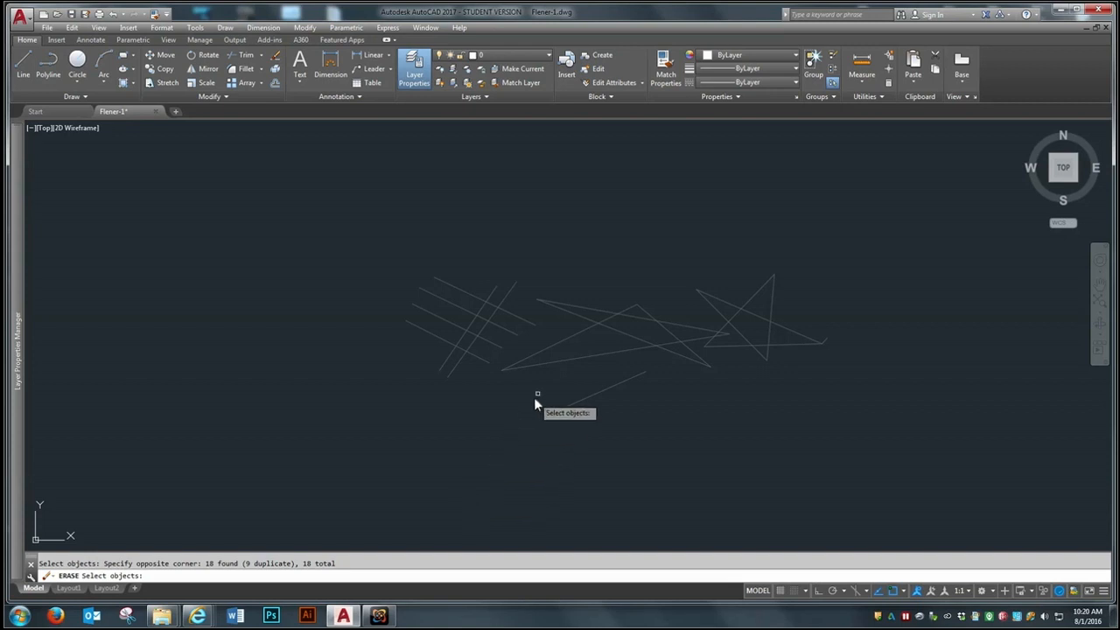
{"action": "left_click", "coordinate": [562, 359], "text": "shift"}
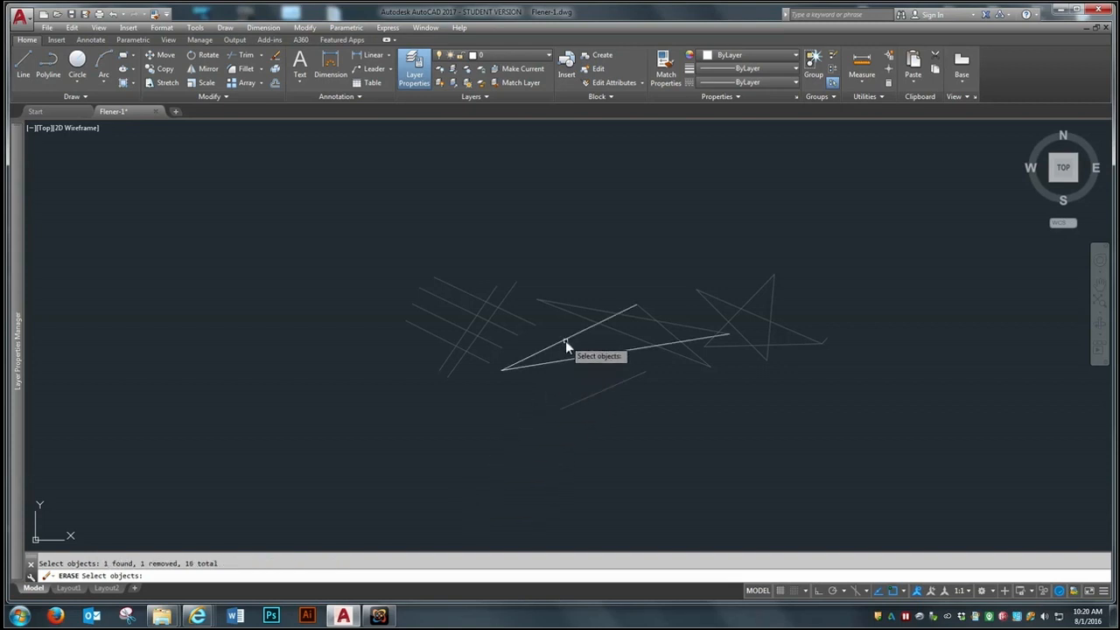
{"action": "left_click", "coordinate": [637, 319], "text": "shift"}
{"action": "left_click", "coordinate": [643, 312], "text": "shift"}
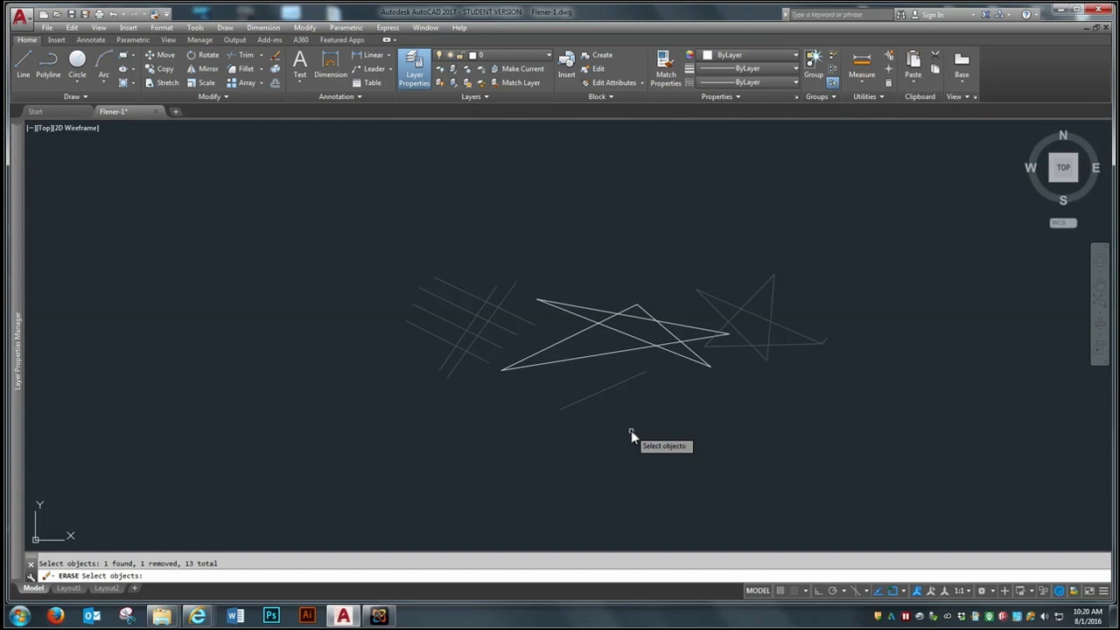
{"action": "key", "text": "Return"}
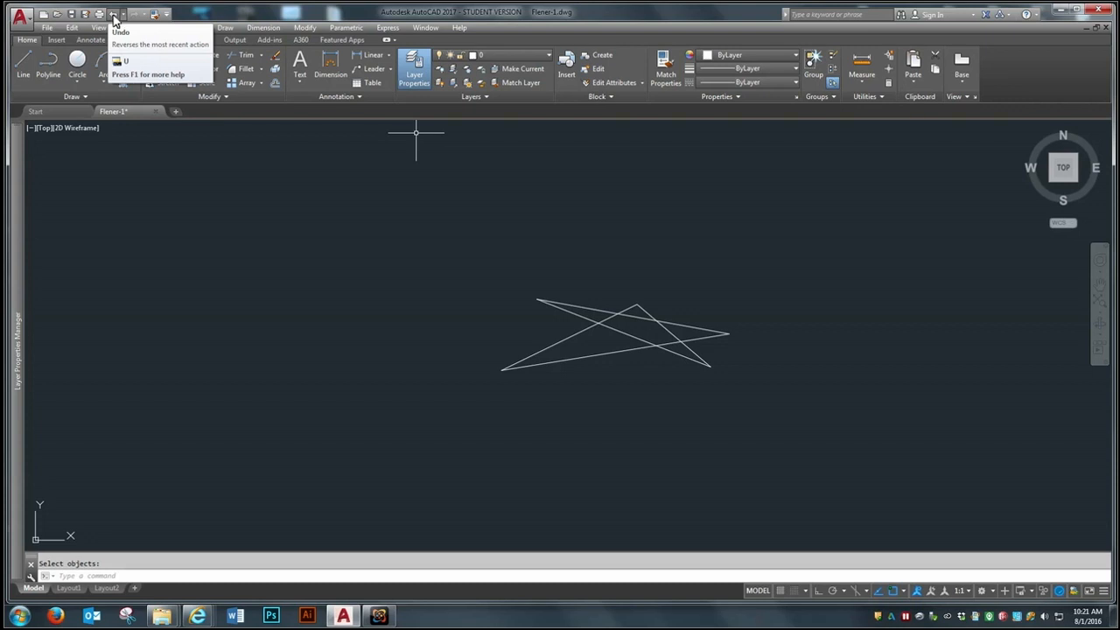
{"action": "left_click", "coordinate": [113, 15]}
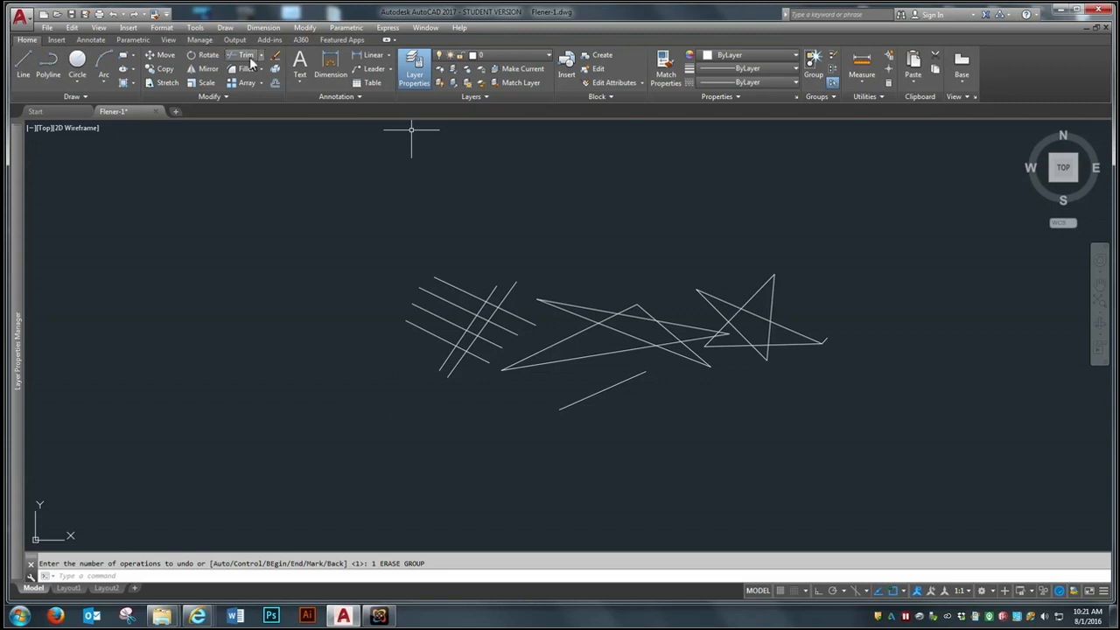
Step: Erase all the drawn objects at once, and undo the erase
{"action": "left_click", "coordinate": [275, 55]}
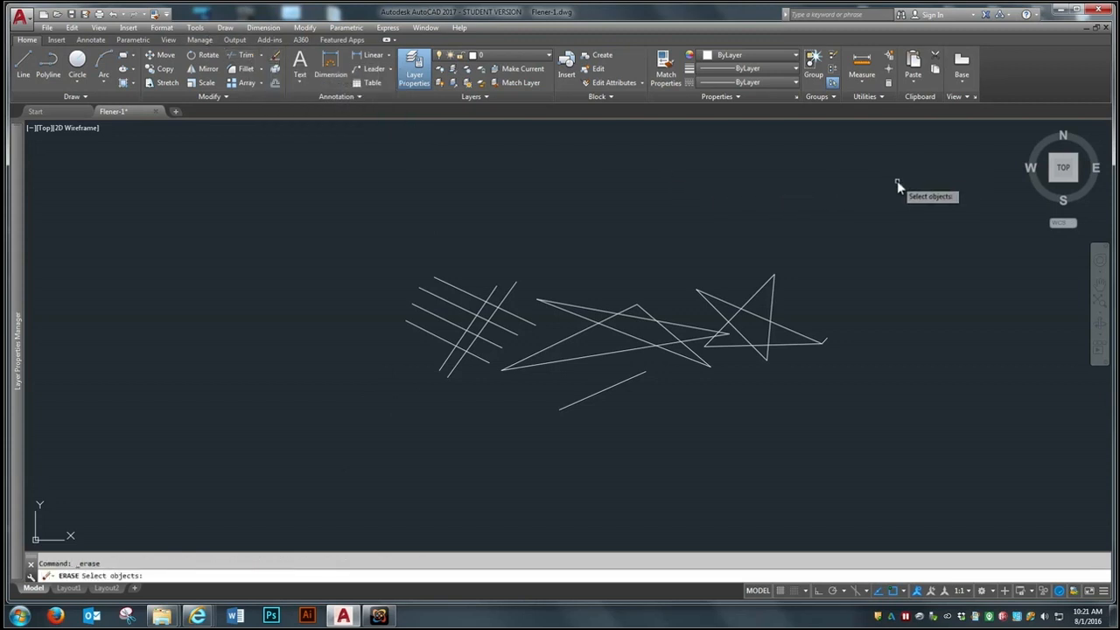
{"action": "type", "text": "a"}
{"action": "key", "text": "Return"}
{"action": "key", "text": "Return"}
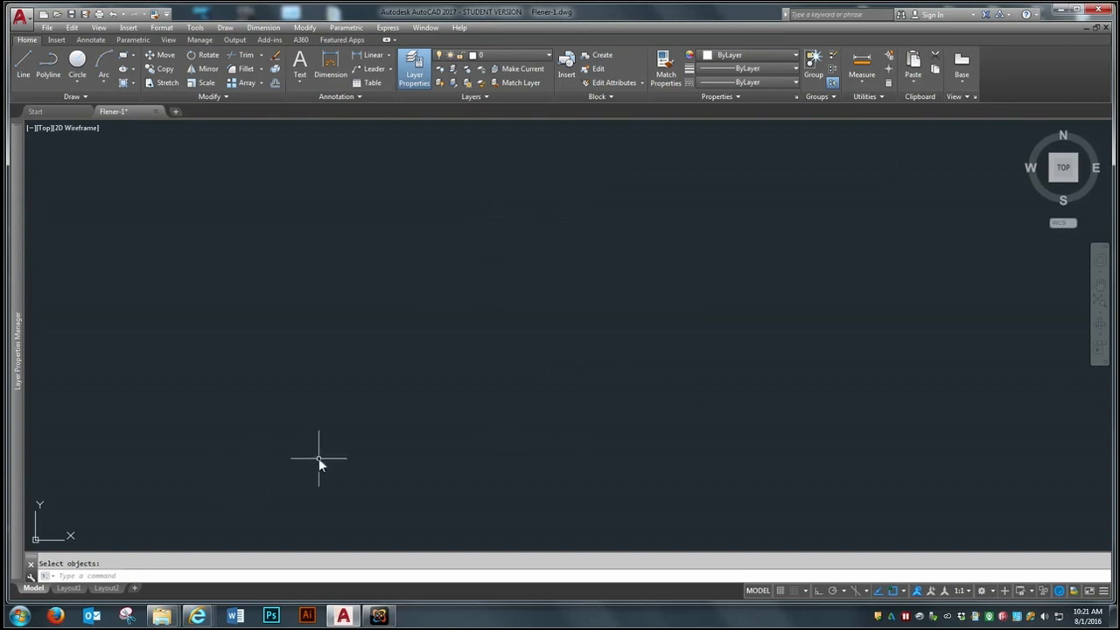
{"action": "left_click", "coordinate": [112, 14]}
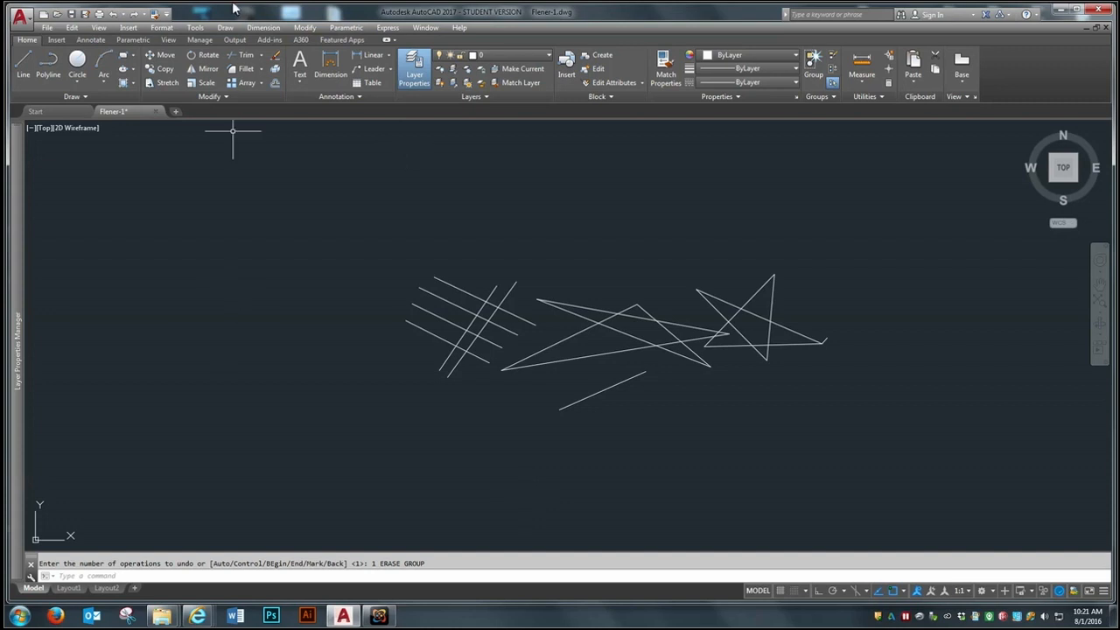
Step: Erase all the lines and stars in the drawing with a single crossing selection
{"action": "left_click", "coordinate": [275, 55]}
{"action": "left_click", "coordinate": [902, 170]}
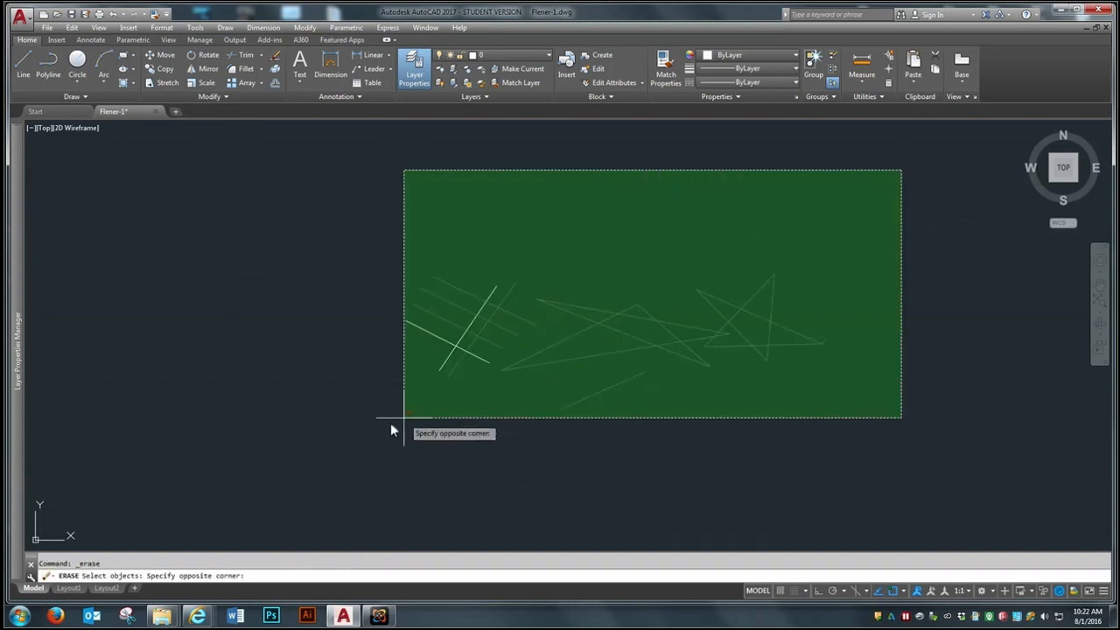
{"action": "left_click", "coordinate": [249, 497]}
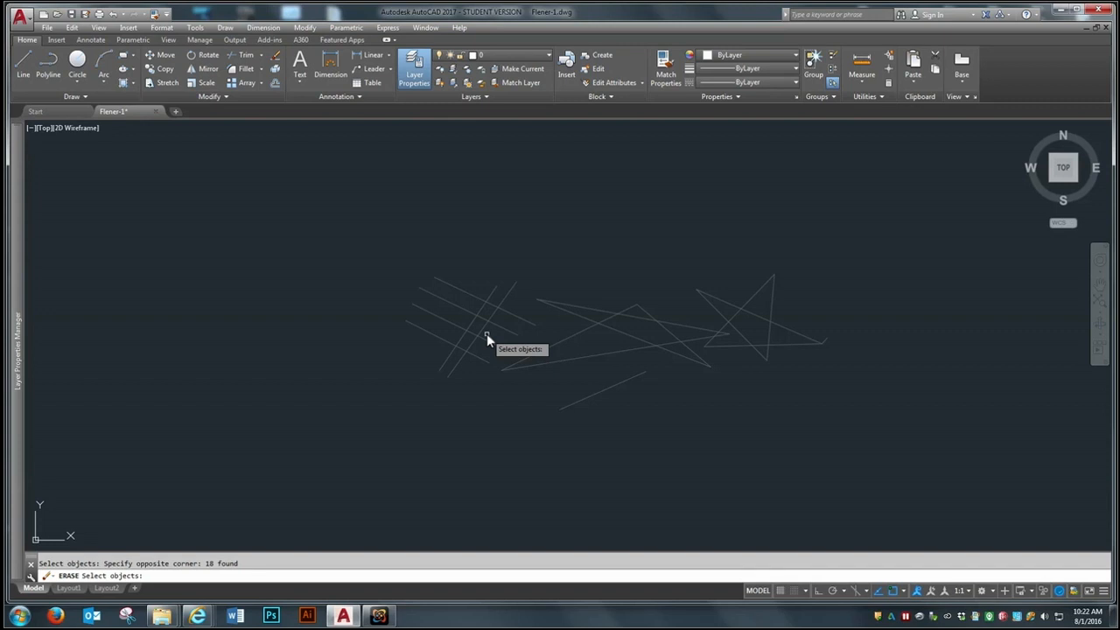
{"action": "key", "text": "Return"}
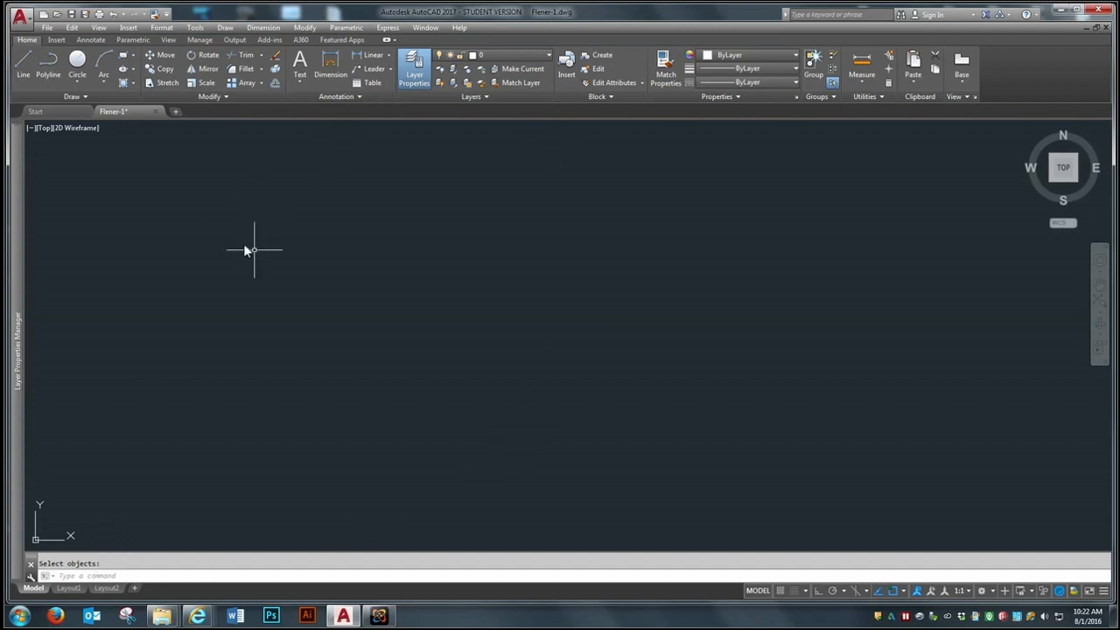
Step: Draw a four-sided outline by eye with the Line command, entering 3' for the first three sides and ending at the start point
{"action": "left_click", "coordinate": [26, 60]}
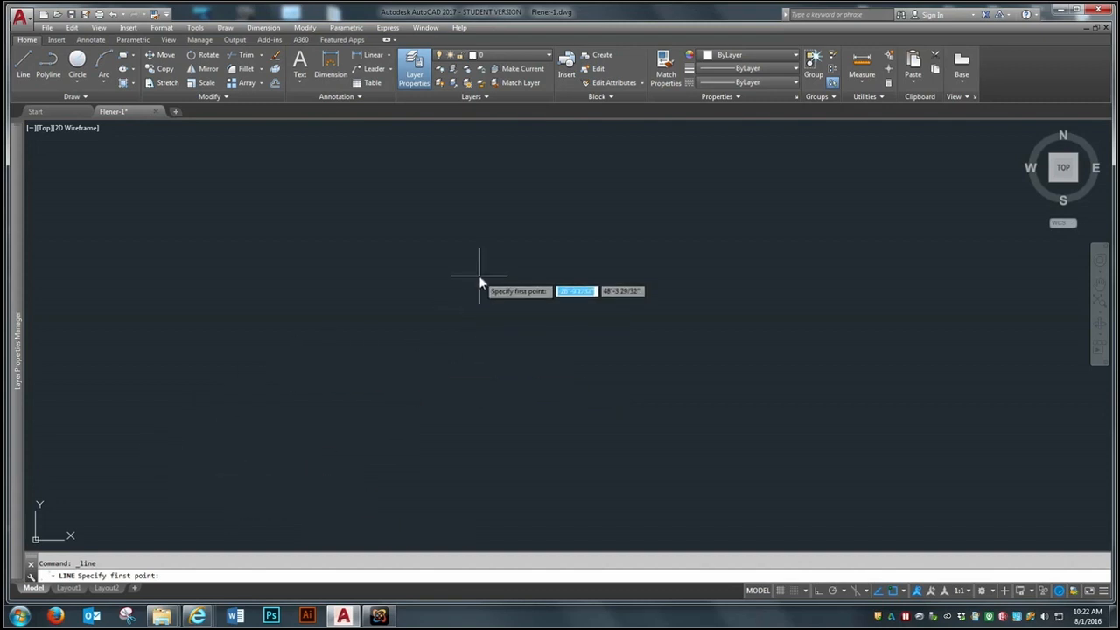
{"action": "left_click", "coordinate": [327, 423]}
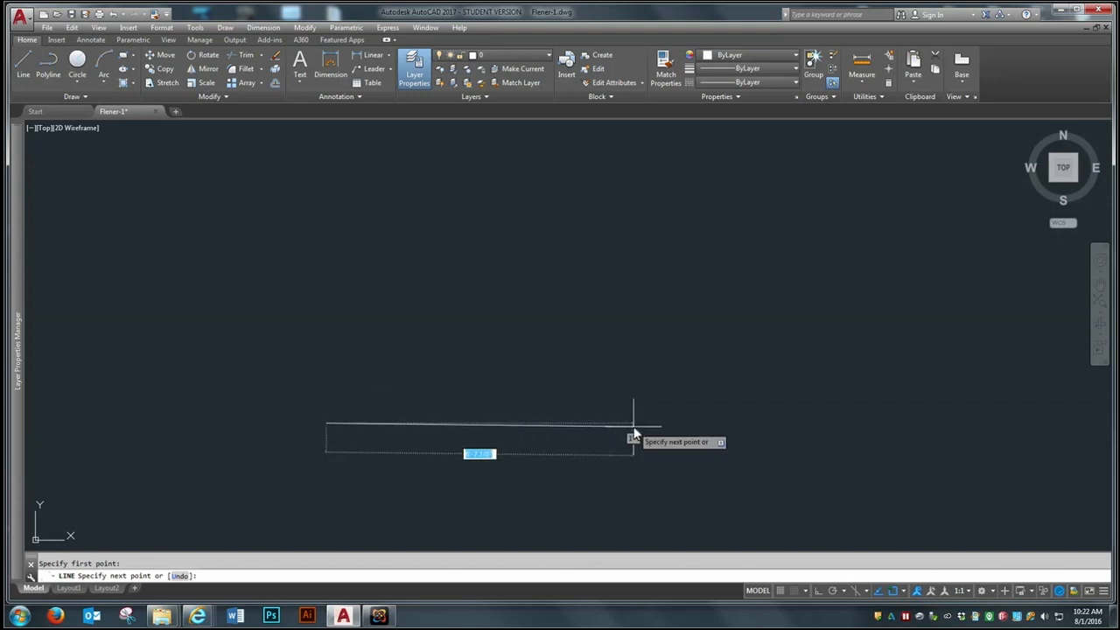
{"action": "type", "text": "3'"}
{"action": "key", "text": "Return"}
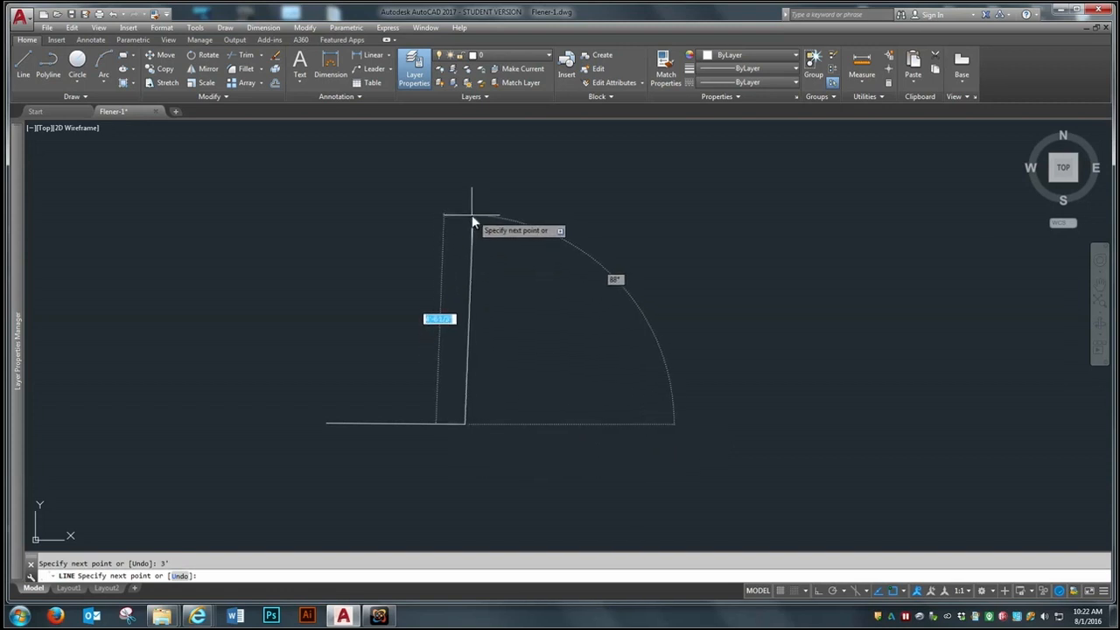
{"action": "type", "text": "3'"}
{"action": "key", "text": "Return"}
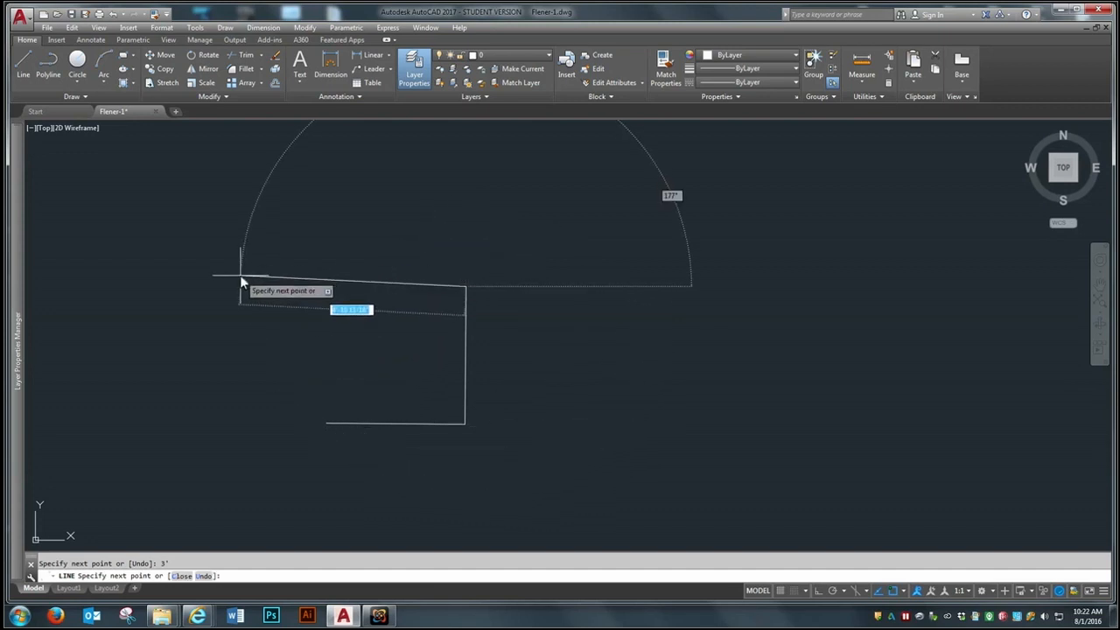
{"action": "type", "text": "3'"}
{"action": "key", "text": "Return"}
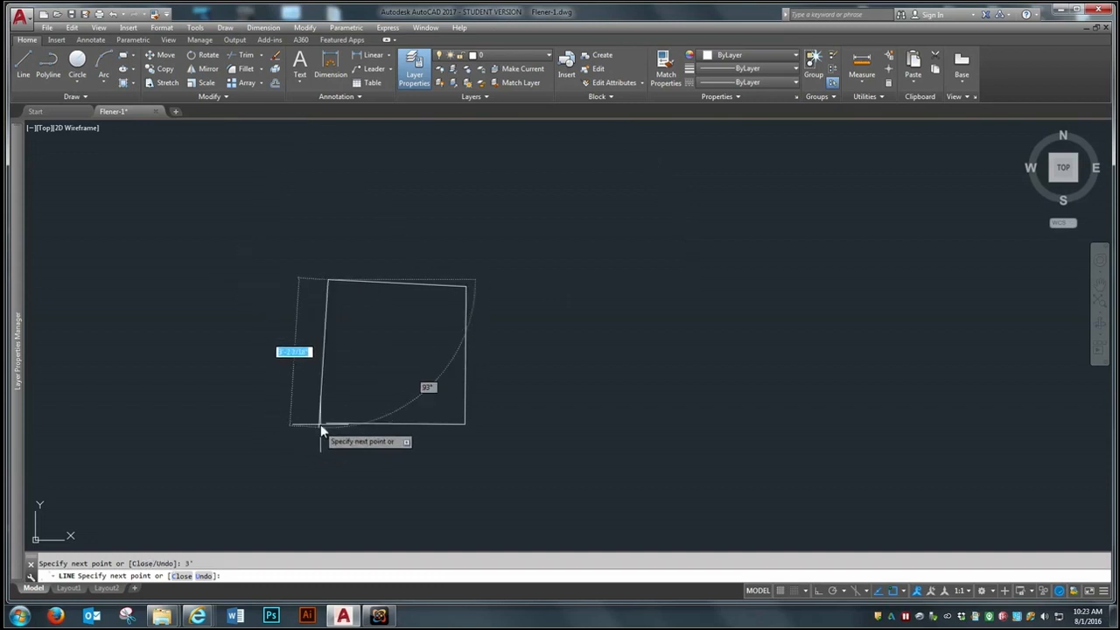
{"action": "left_click", "coordinate": [327, 424]}
{"action": "key", "text": "Return"}
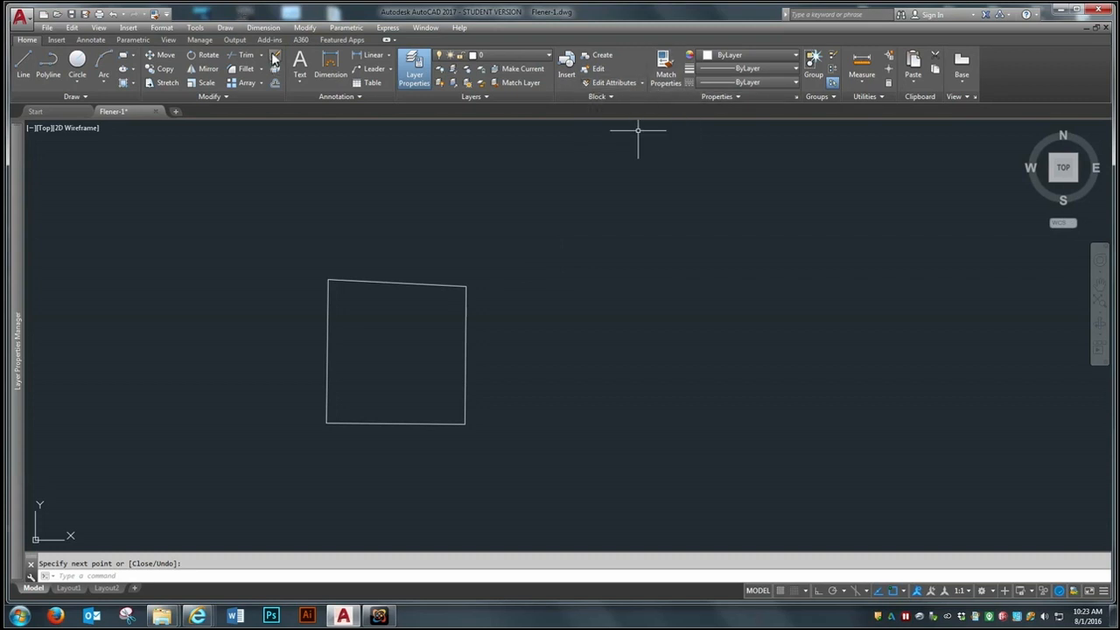
Step: Pan the four-sided outline aside to free drawing space, and turn on Ortho mode
{"action": "type", "text": "p"}
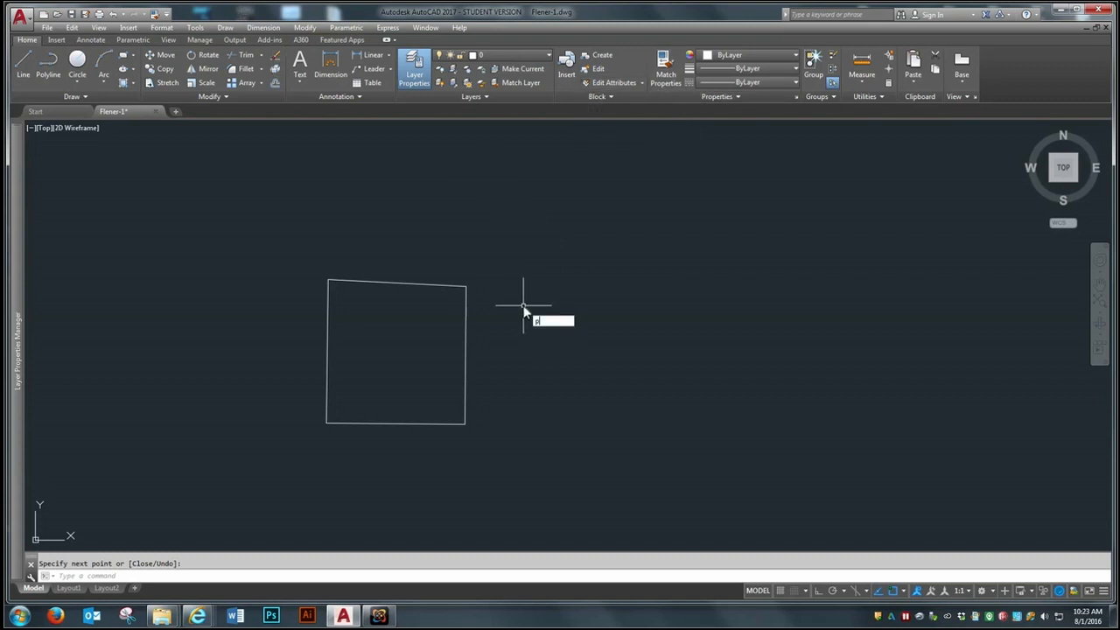
{"action": "key", "text": "Return"}
{"action": "left_click_drag", "start_coordinate": [540, 343], "coordinate": [417, 337]}
{"action": "right_click", "coordinate": [417, 337]}
{"action": "left_click", "coordinate": [443, 344]}
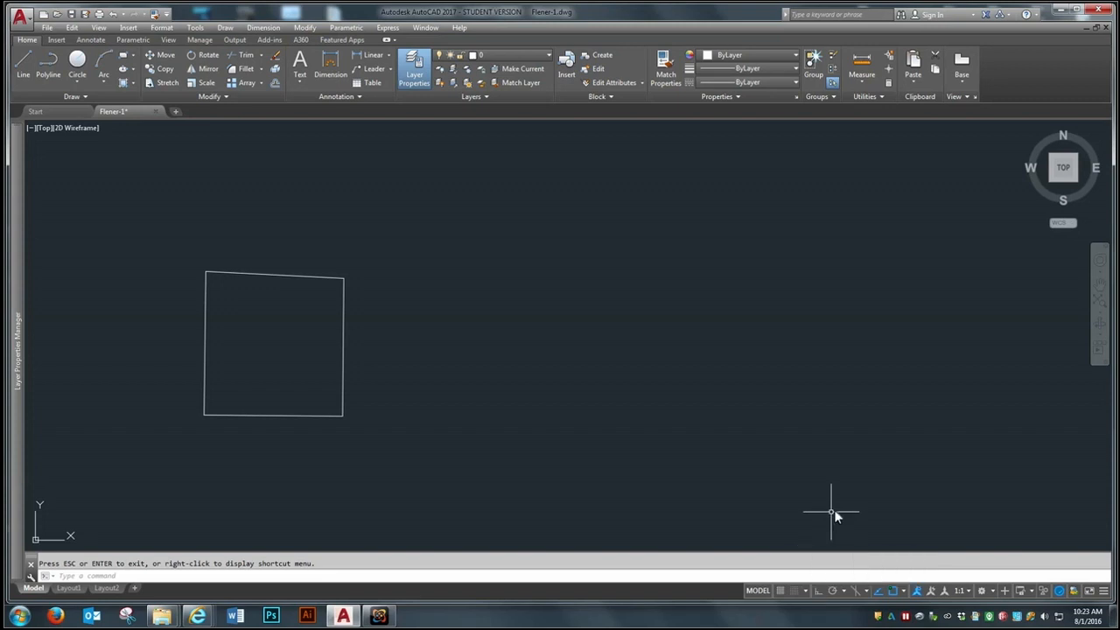
{"action": "left_click", "coordinate": [818, 591]}
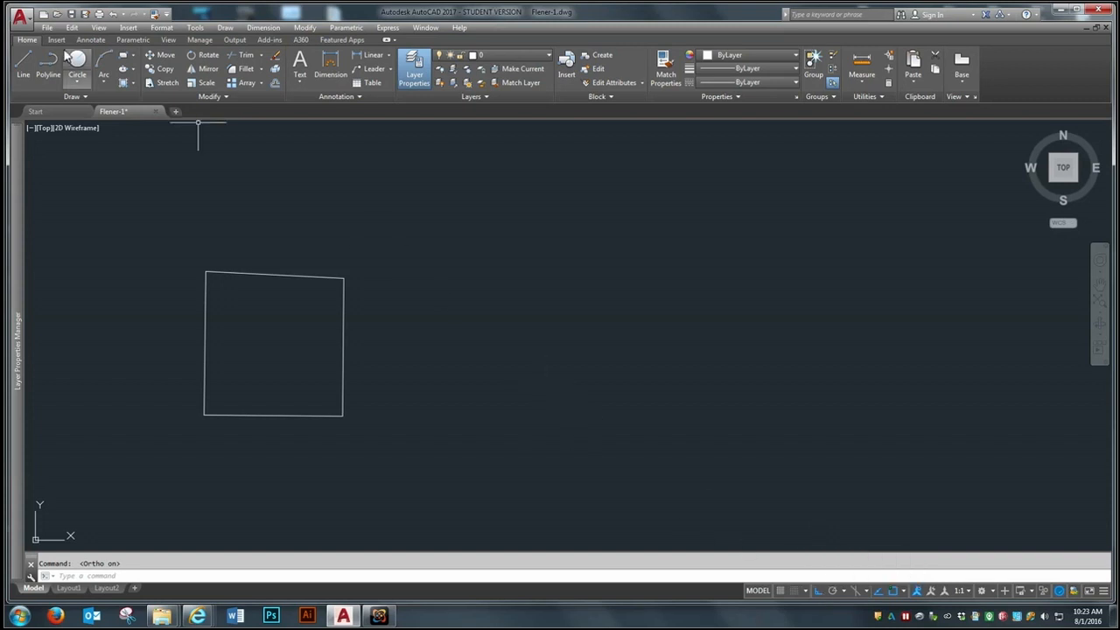
Step: Try out Ortho by drawing two separate horizontal lines, one above the other, beside the outline
{"action": "left_click", "coordinate": [26, 56]}
{"action": "left_click", "coordinate": [464, 416]}
{"action": "left_click", "coordinate": [964, 427]}
{"action": "key", "text": "Return"}
{"action": "key", "text": "Return"}
{"action": "left_click", "coordinate": [463, 386]}
{"action": "left_click", "coordinate": [862, 192]}
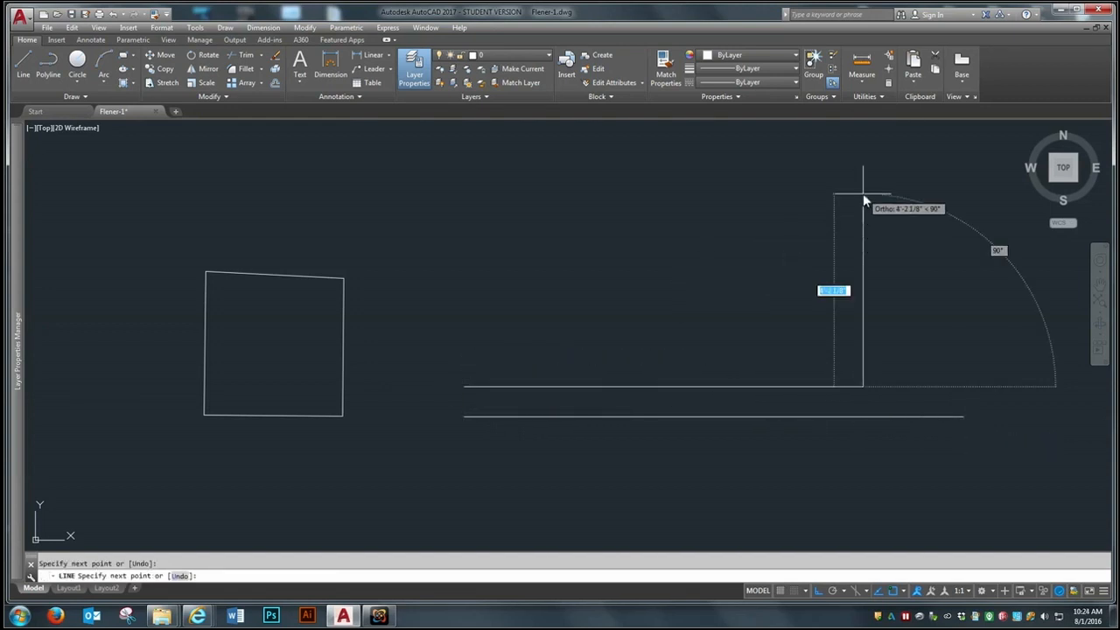
{"action": "key", "text": "Return"}
{"action": "key", "text": "Return"}
Step: Add two more horizontal lines above the first pair, and a long vertical line crossing all of them
{"action": "left_click", "coordinate": [496, 334]}
{"action": "left_click", "coordinate": [903, 331]}
{"action": "key", "text": "Return"}
{"action": "key", "text": "Return"}
{"action": "left_click", "coordinate": [725, 177]}
{"action": "left_click", "coordinate": [725, 494]}
{"action": "key", "text": "Return"}
{"action": "key", "text": "Return"}
{"action": "left_click", "coordinate": [477, 190]}
{"action": "left_click", "coordinate": [871, 469]}
{"action": "key", "text": "Return"}
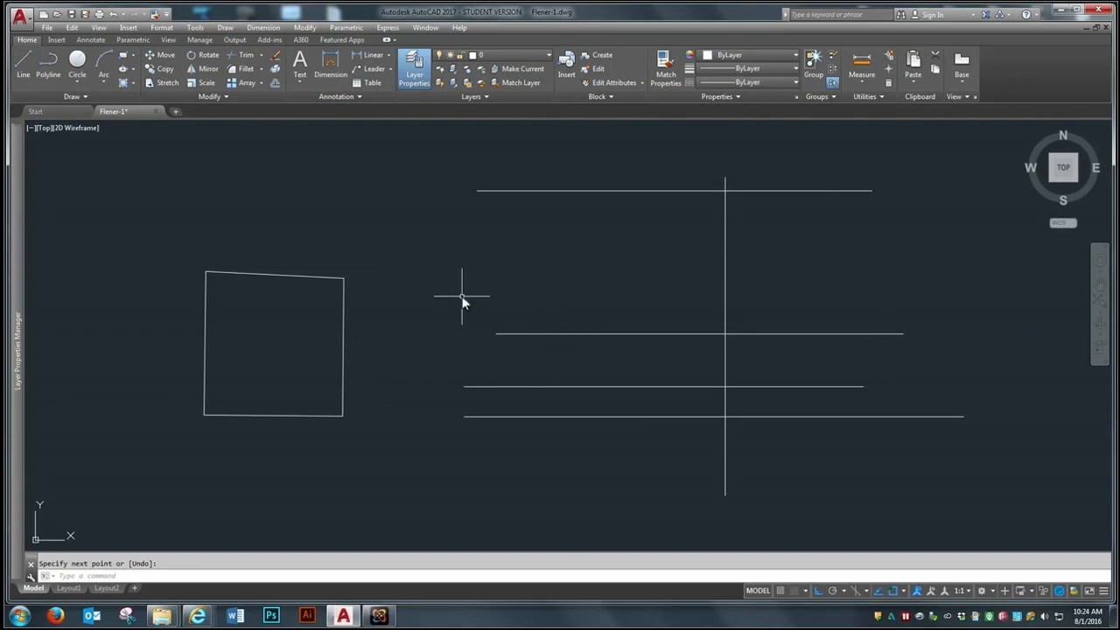
Step: Erase the five Ortho practice lines with a crossing selection
{"action": "type", "text": "e"}
{"action": "key", "text": "Return"}
{"action": "left_click", "coordinate": [832, 155]}
{"action": "left_click", "coordinate": [655, 513]}
{"action": "key", "text": "Return"}
Step: Draw a 3' by 3' square with Line in Ortho mode, finishing the last side with the Close option
{"action": "left_click", "coordinate": [23, 63]}
{"action": "left_click", "coordinate": [533, 392]}
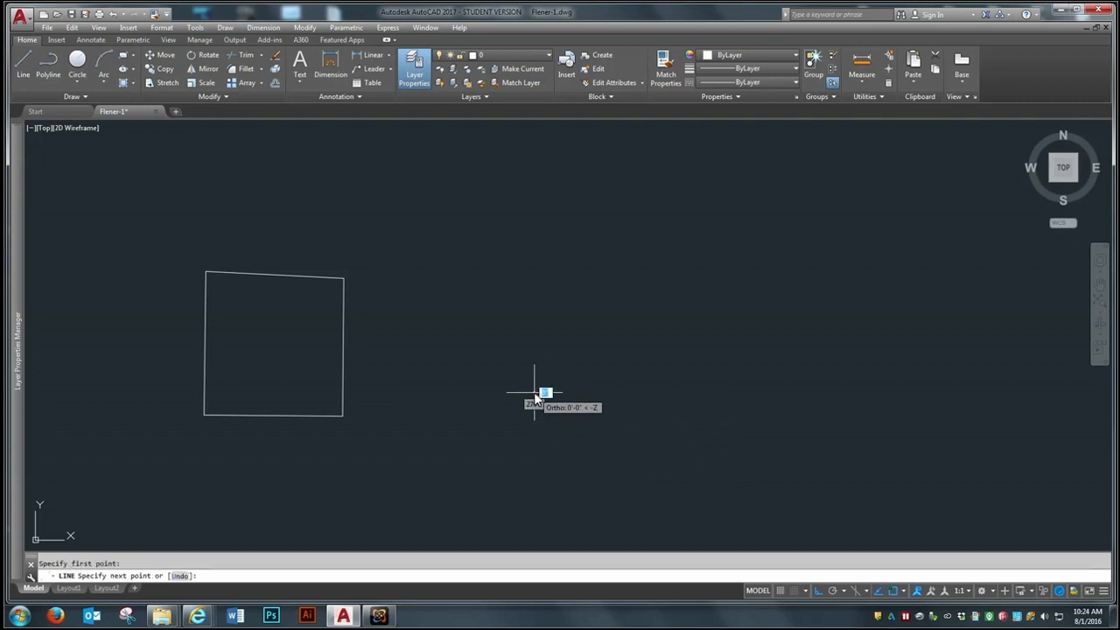
{"action": "type", "text": "3'"}
{"action": "key", "text": "Return"}
{"action": "type", "text": "3'"}
{"action": "key", "text": "Return"}
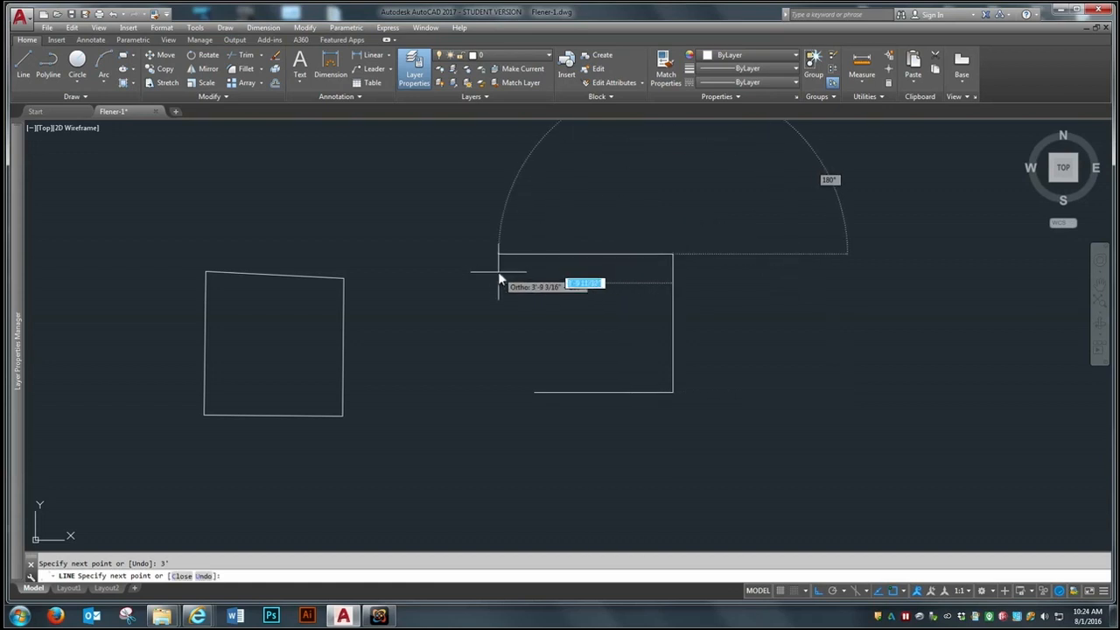
{"action": "type", "text": "3'"}
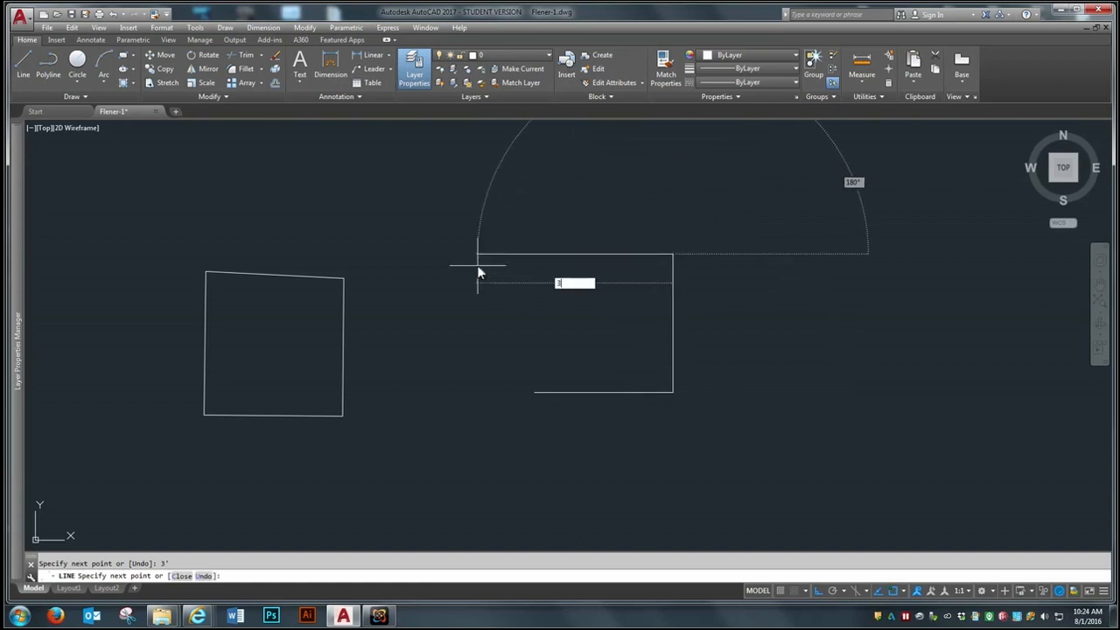
{"action": "key", "text": "Return"}
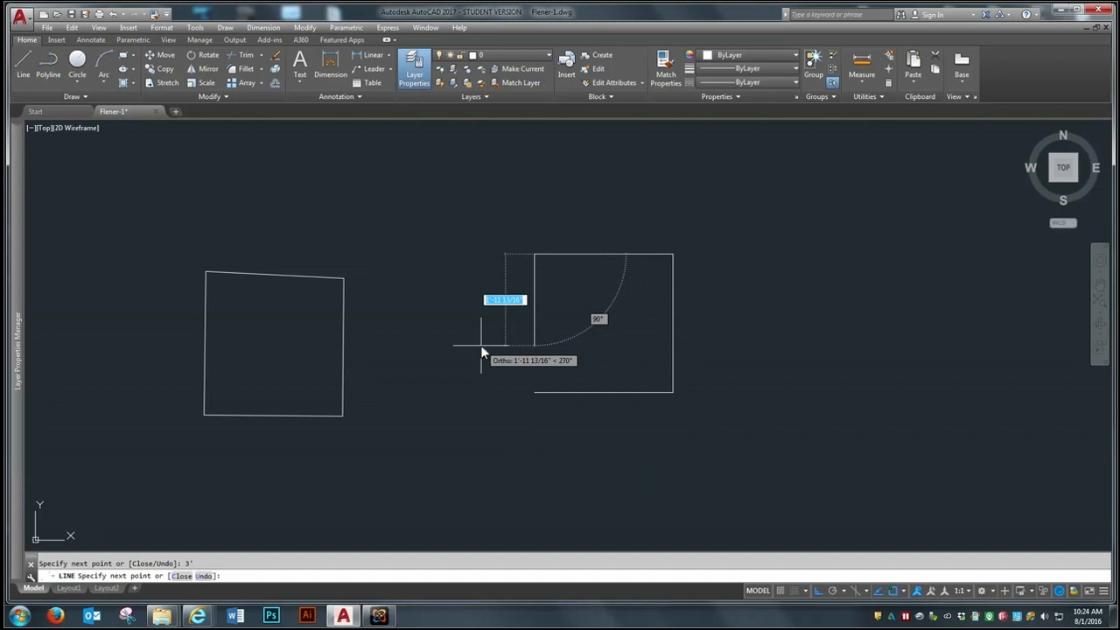
{"action": "type", "text": "c"}
{"action": "key", "text": "Return"}
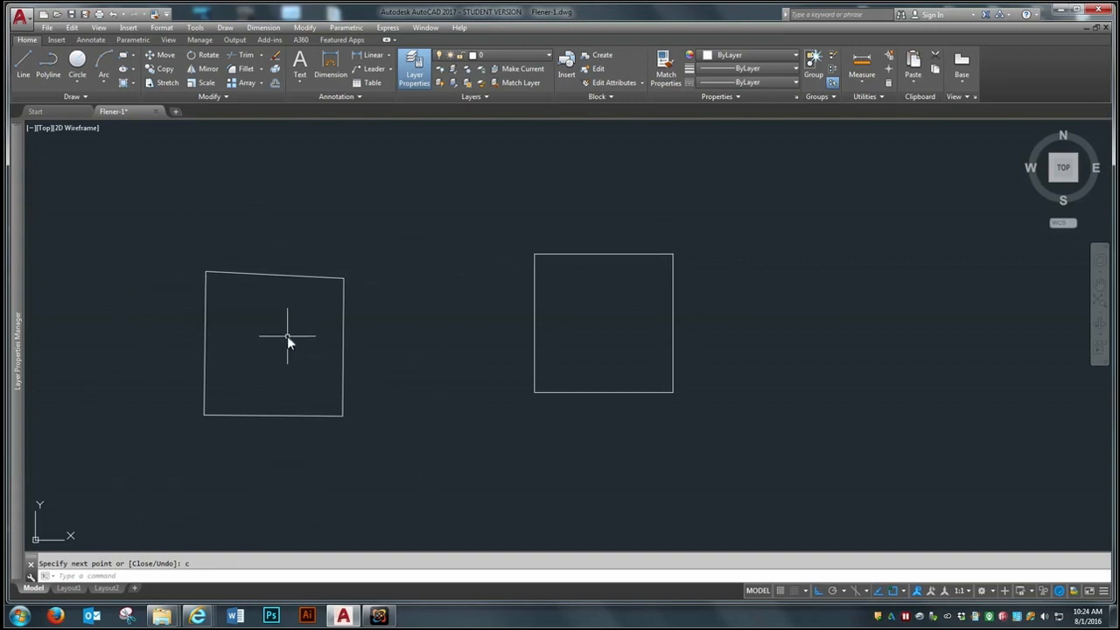
Step: Erase the uneven four-sided outline with a crossing selection, leaving the Ortho square
{"action": "type", "text": "e"}
{"action": "key", "text": "Return"}
{"action": "left_click", "coordinate": [354, 255]}
{"action": "left_click", "coordinate": [181, 411]}
{"action": "key", "text": "Return"}
{"action": "type", "text": "m"}
{"action": "key", "text": "Return"}
{"action": "key", "text": "Escape"}
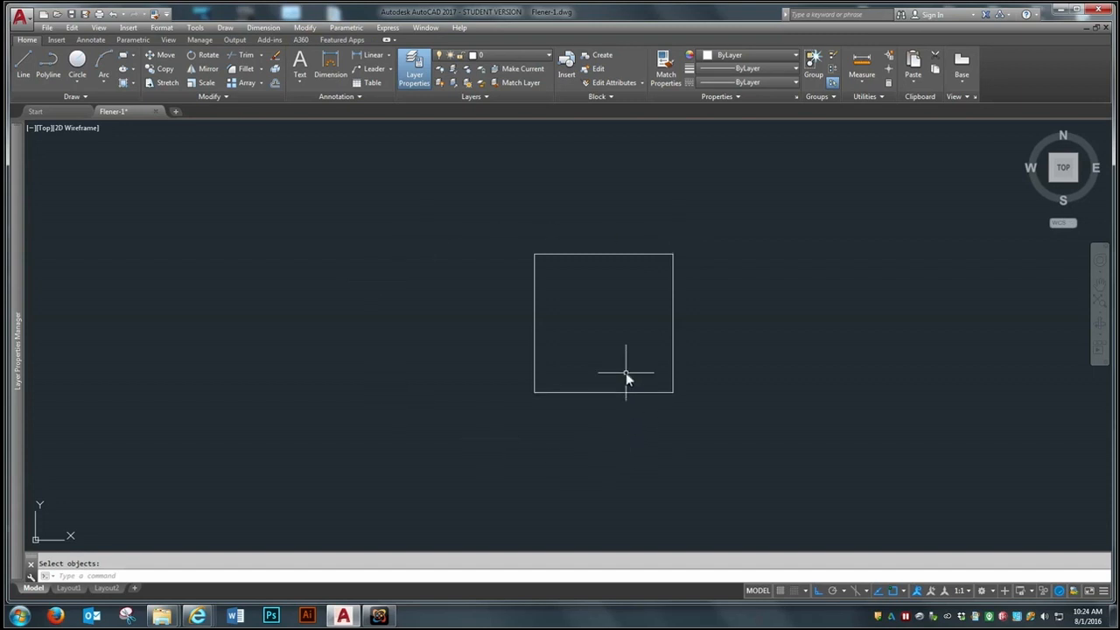
Step: Draw a 6' horizontal line in the empty space beside the square
{"action": "type", "text": "p"}
{"action": "key", "text": "Return"}
{"action": "left_click_drag", "start_coordinate": [622, 349], "coordinate": [278, 345]}
{"action": "right_click", "coordinate": [278, 346]}
{"action": "left_click", "coordinate": [302, 355]}
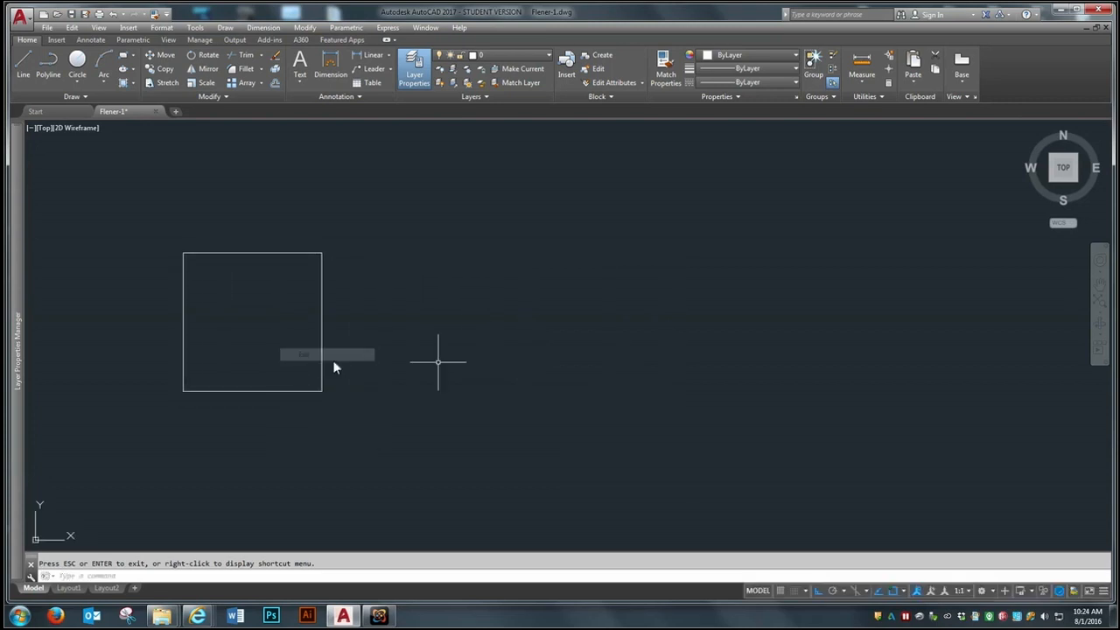
{"action": "left_click", "coordinate": [23, 59]}
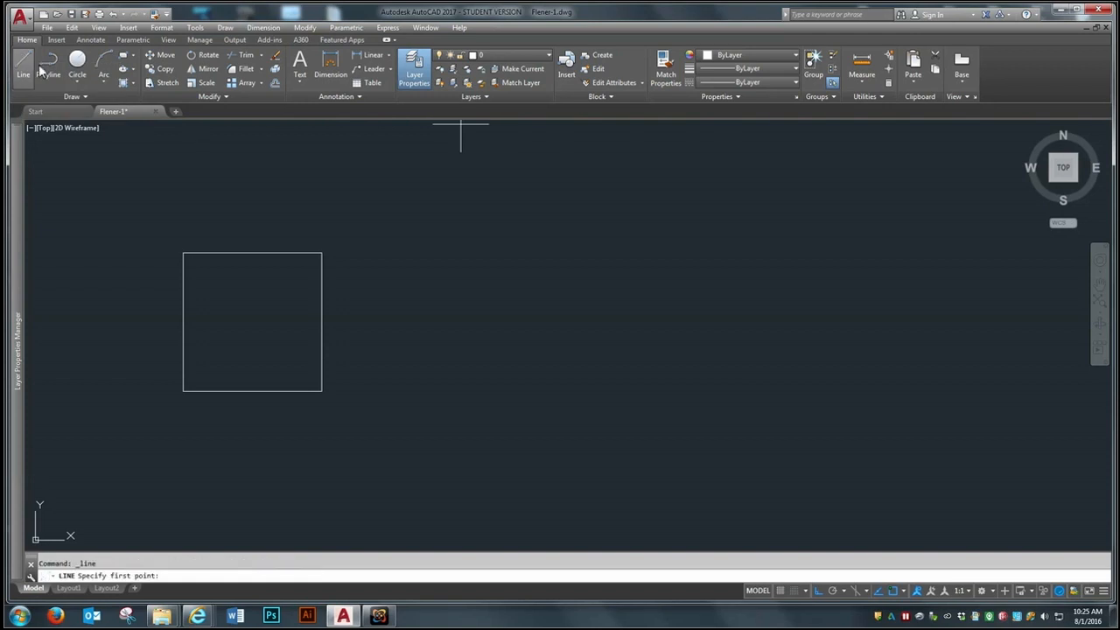
{"action": "left_click", "coordinate": [414, 314]}
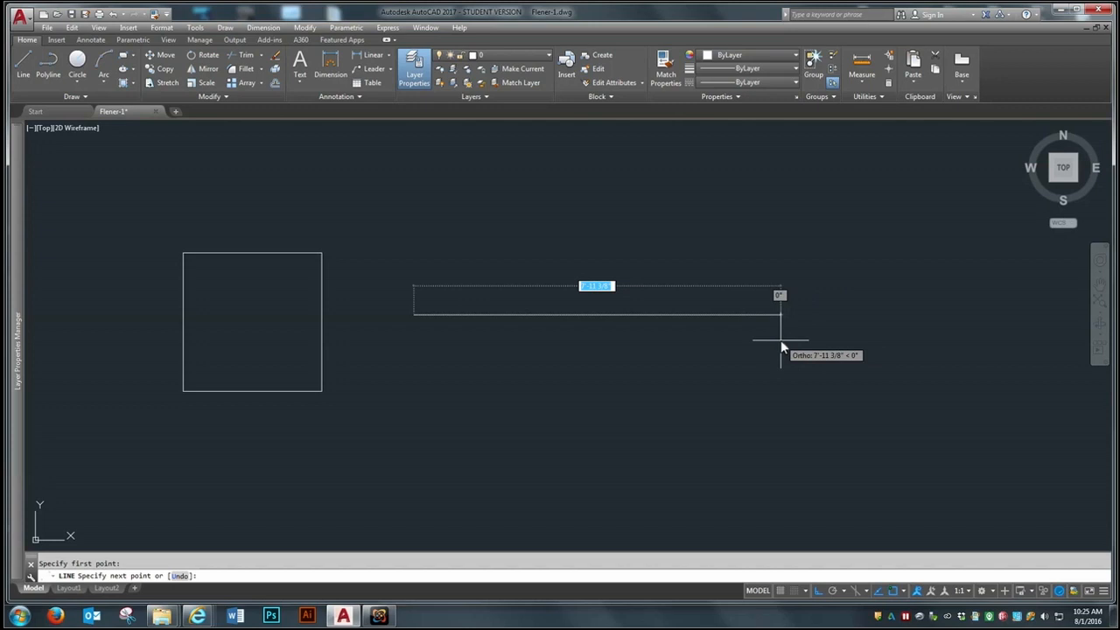
{"action": "type", "text": "6"}
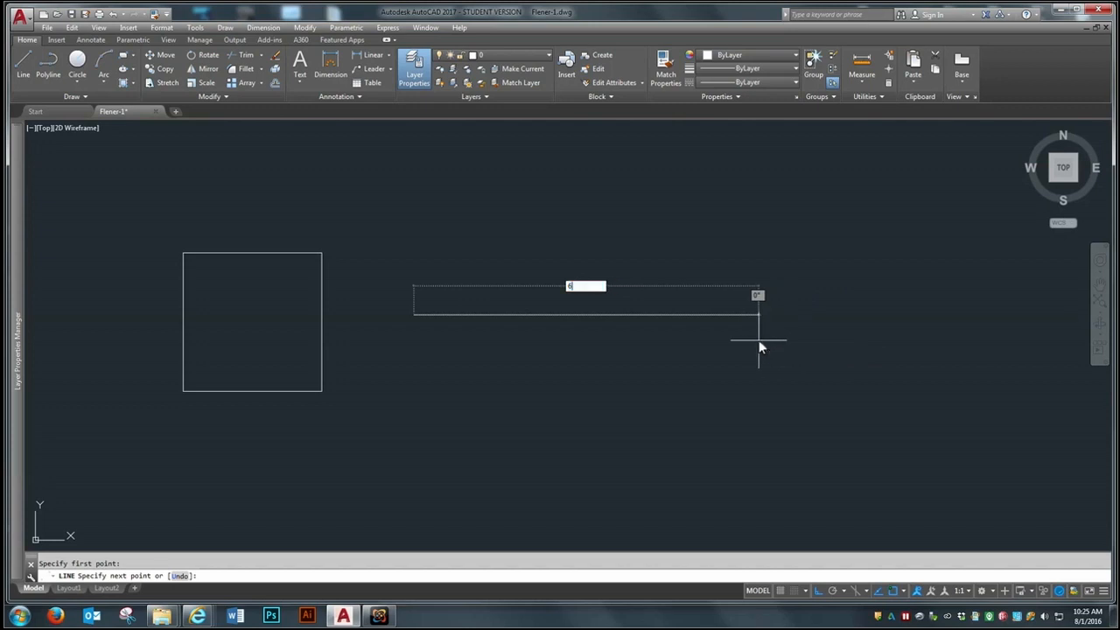
{"action": "key", "text": "Return"}
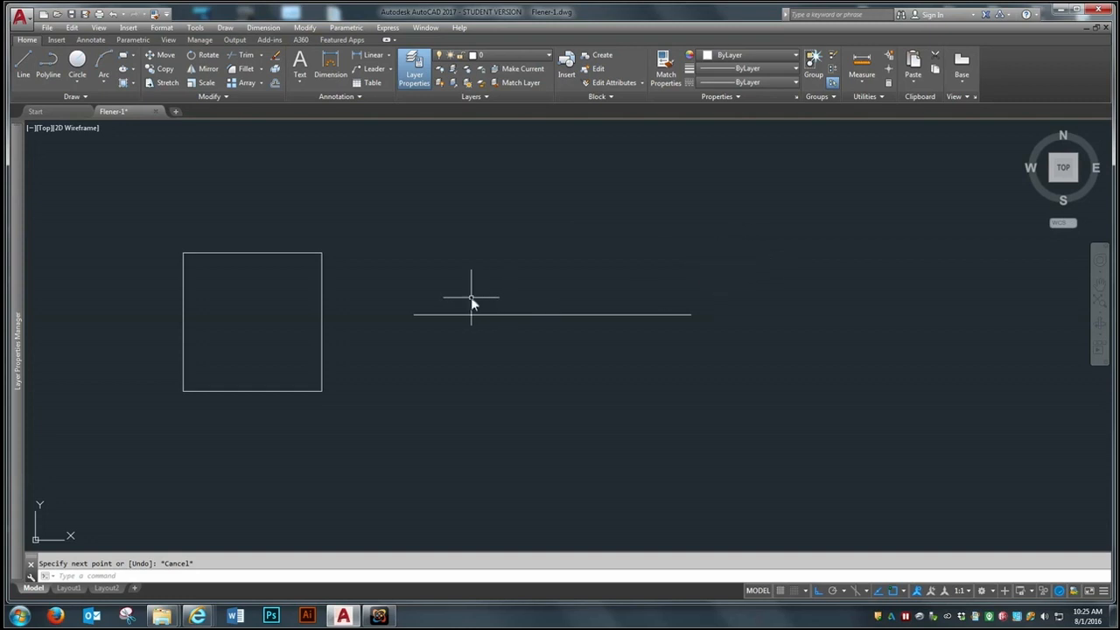
Step: Turn off object snap for picking points near the 6' line's end
{"action": "scroll", "coordinate": [403, 330], "scroll_direction": "up", "scroll_amount": 5}
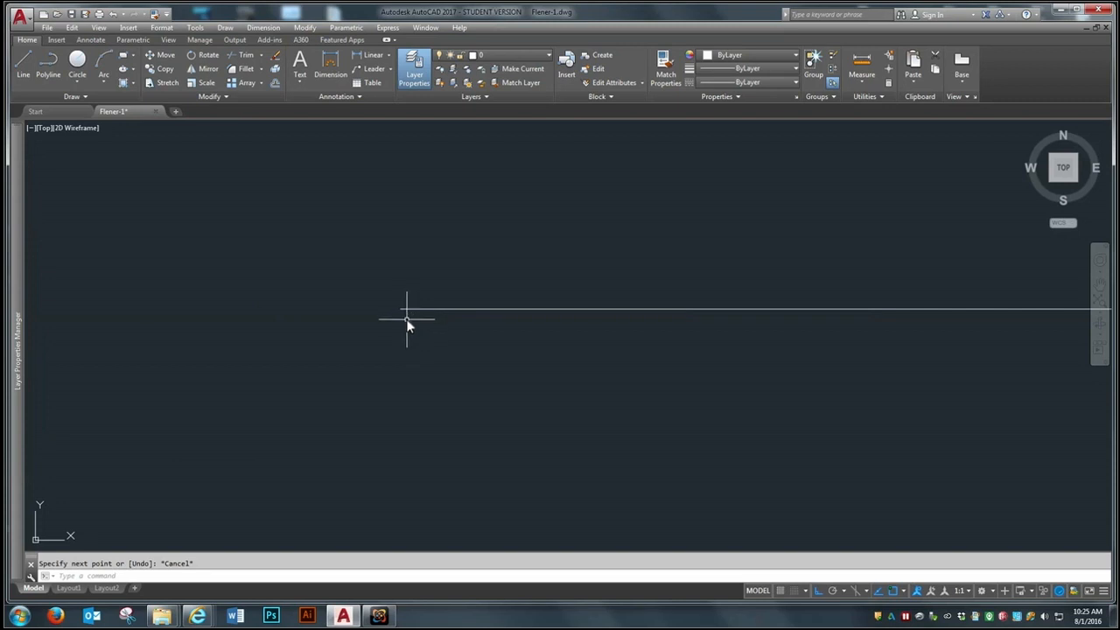
{"action": "scroll", "coordinate": [462, 384], "scroll_direction": "down", "scroll_amount": 2}
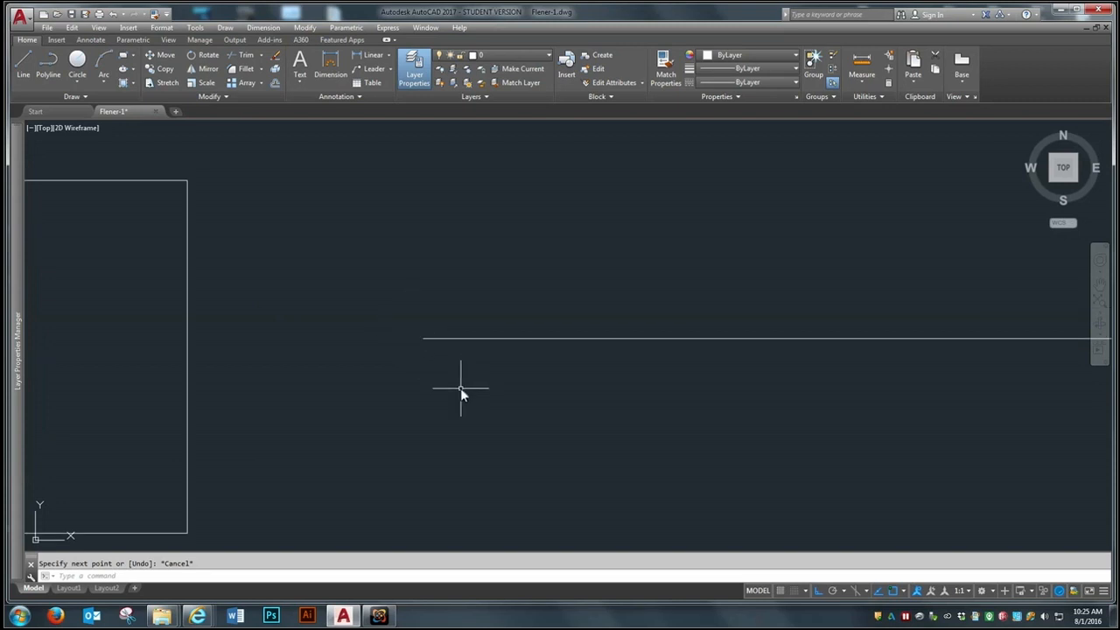
{"action": "left_click", "coordinate": [894, 592]}
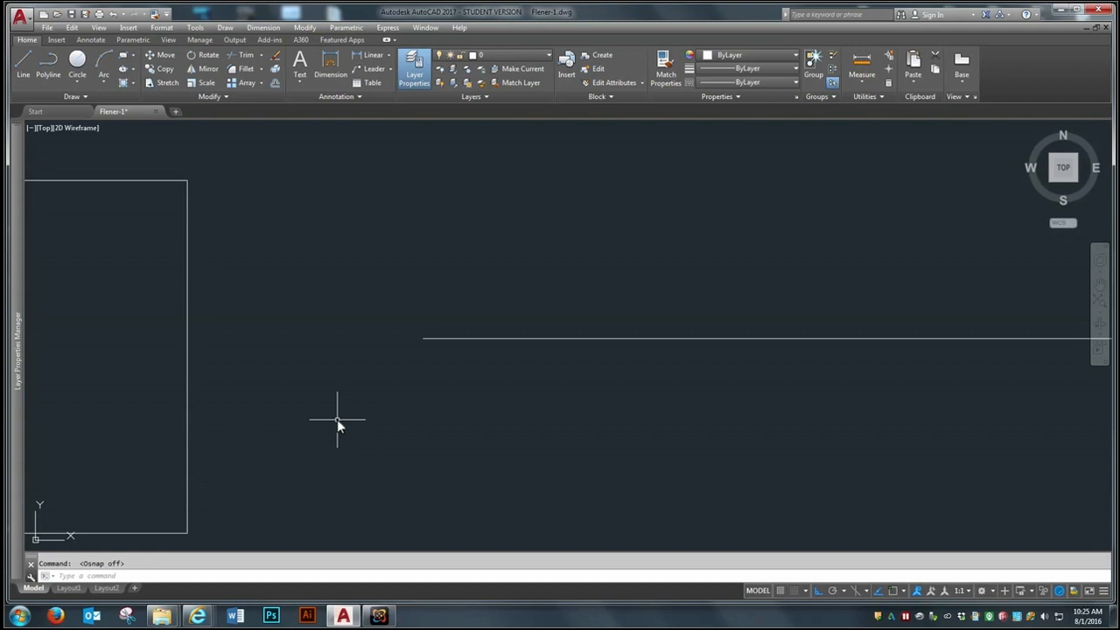
Step: Draw a short vertical line by eye from the 6' line's left end, and examine whether the corner meets
{"action": "left_click", "coordinate": [24, 61]}
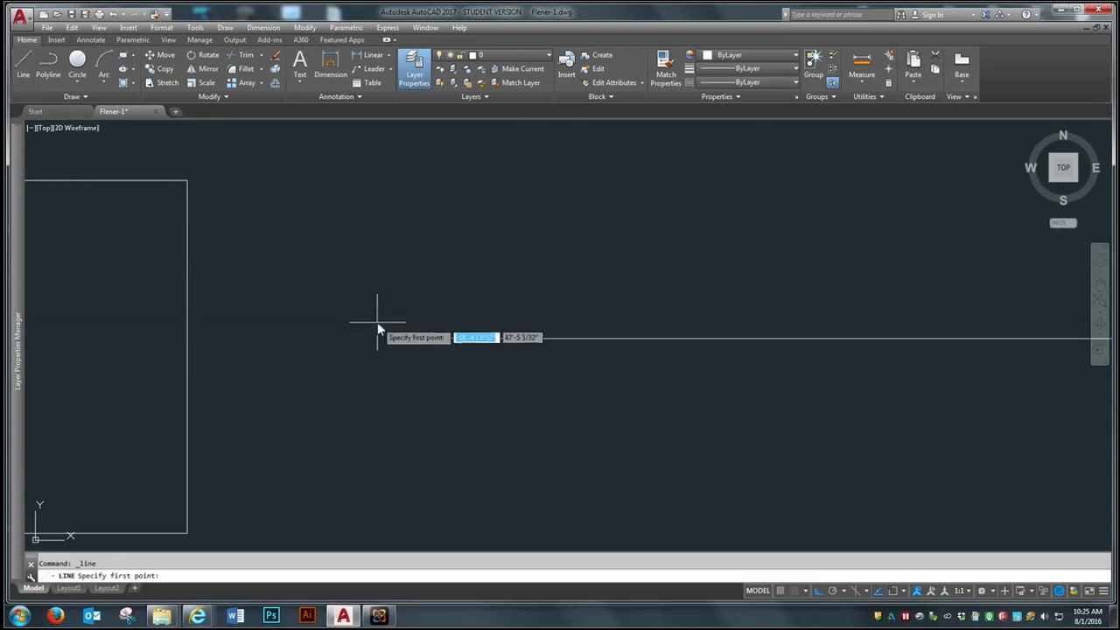
{"action": "left_click", "coordinate": [424, 338]}
{"action": "left_click", "coordinate": [417, 233]}
{"action": "key", "text": "Return"}
{"action": "scroll", "coordinate": [419, 335], "scroll_direction": "up", "scroll_amount": 4}
{"action": "scroll", "coordinate": [419, 336], "scroll_direction": "up", "scroll_amount": 3}
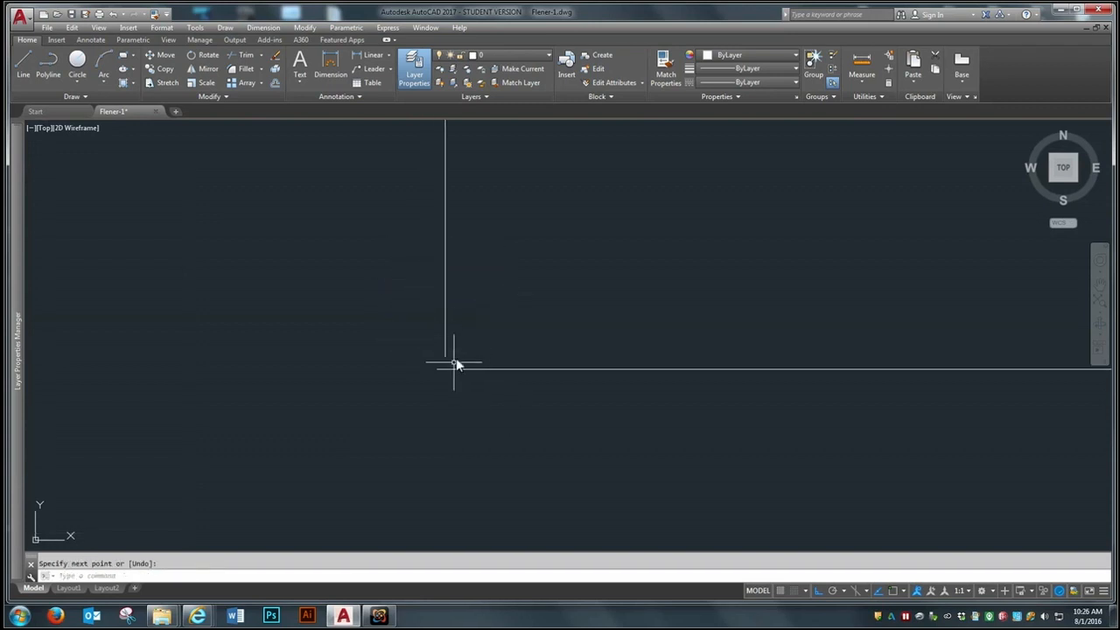
{"action": "scroll", "coordinate": [431, 361], "scroll_direction": "down", "scroll_amount": 7}
{"action": "scroll", "coordinate": [431, 357], "scroll_direction": "up", "scroll_amount": 2}
{"action": "scroll", "coordinate": [433, 348], "scroll_direction": "up", "scroll_amount": 3}
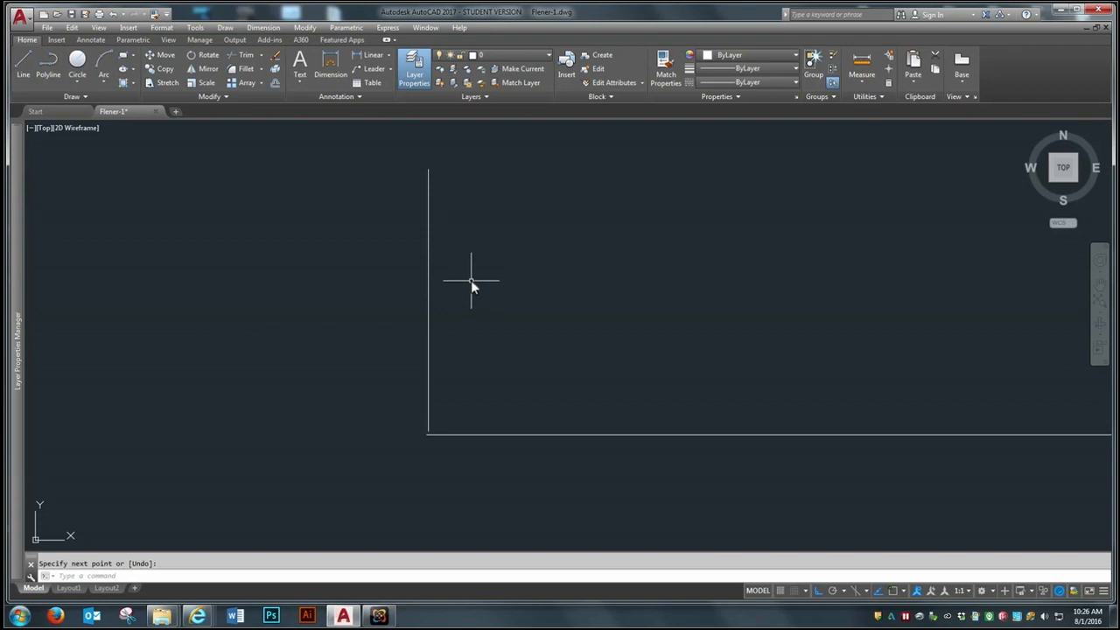
Step: Erase the short vertical line at the end of the 6' line
{"action": "type", "text": "e"}
{"action": "key", "text": "Return"}
{"action": "left_click", "coordinate": [490, 258]}
{"action": "left_click", "coordinate": [396, 284]}
{"action": "key", "text": "Return"}
{"action": "scroll", "coordinate": [448, 193], "scroll_direction": "down", "scroll_amount": 2}
{"action": "scroll", "coordinate": [448, 193], "scroll_direction": "down", "scroll_amount": 4}
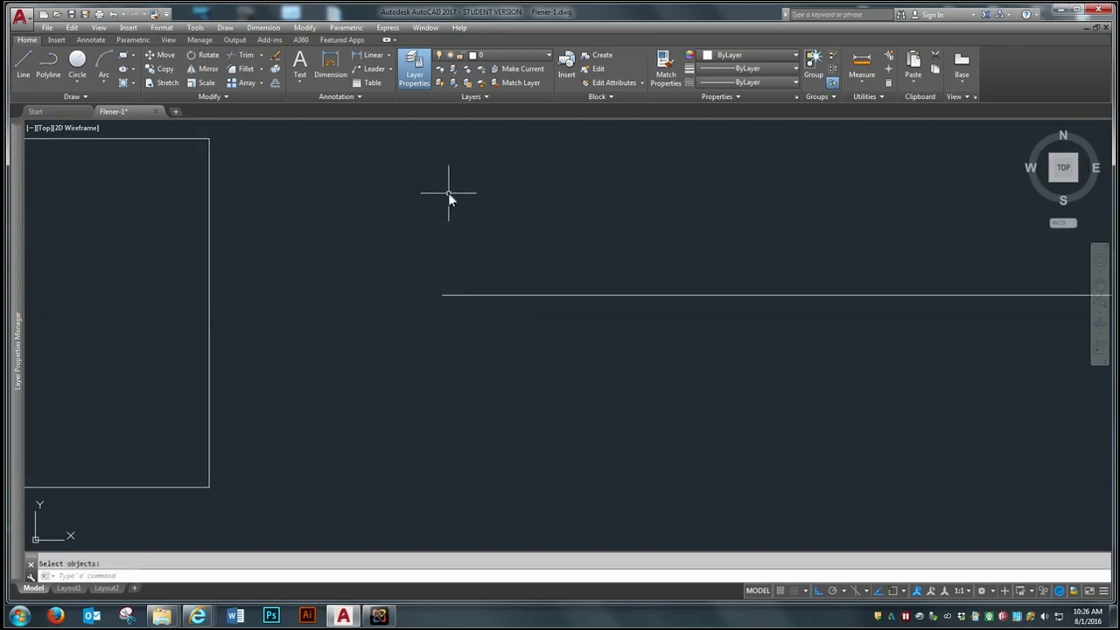
Step: Review the object snap modes in the drafting settings, accept them, and turn object snap on
{"action": "scroll", "coordinate": [457, 305], "scroll_direction": "up", "scroll_amount": 2}
{"action": "scroll", "coordinate": [443, 179], "scroll_direction": "up", "scroll_amount": 2}
{"action": "scroll", "coordinate": [494, 347], "scroll_direction": "down", "scroll_amount": 1}
{"action": "type", "text": "os"}
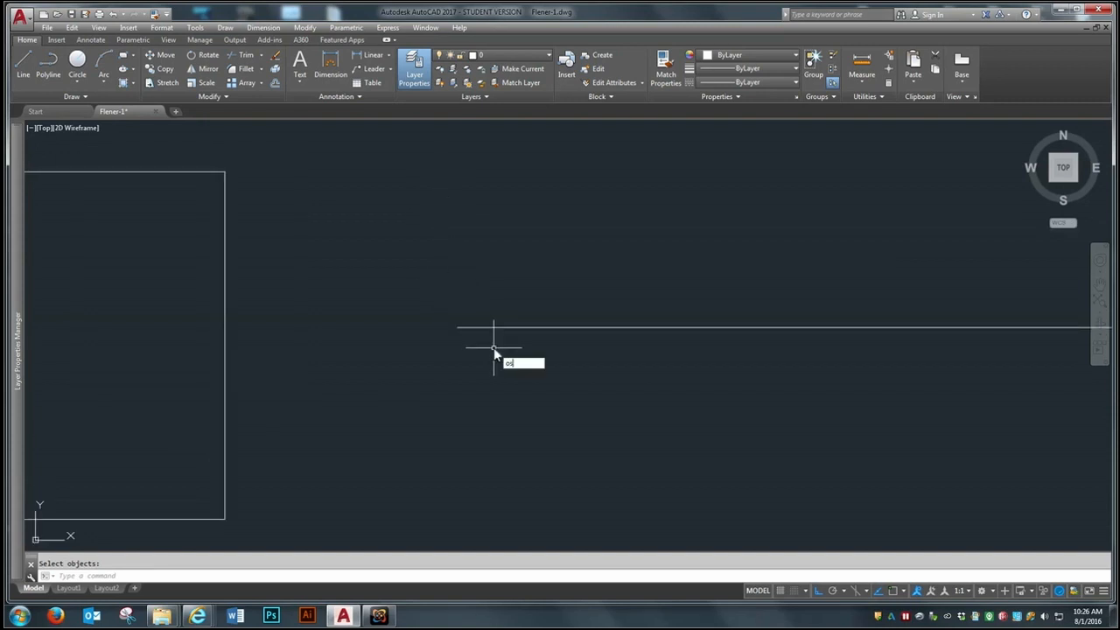
{"action": "key", "text": "Return"}
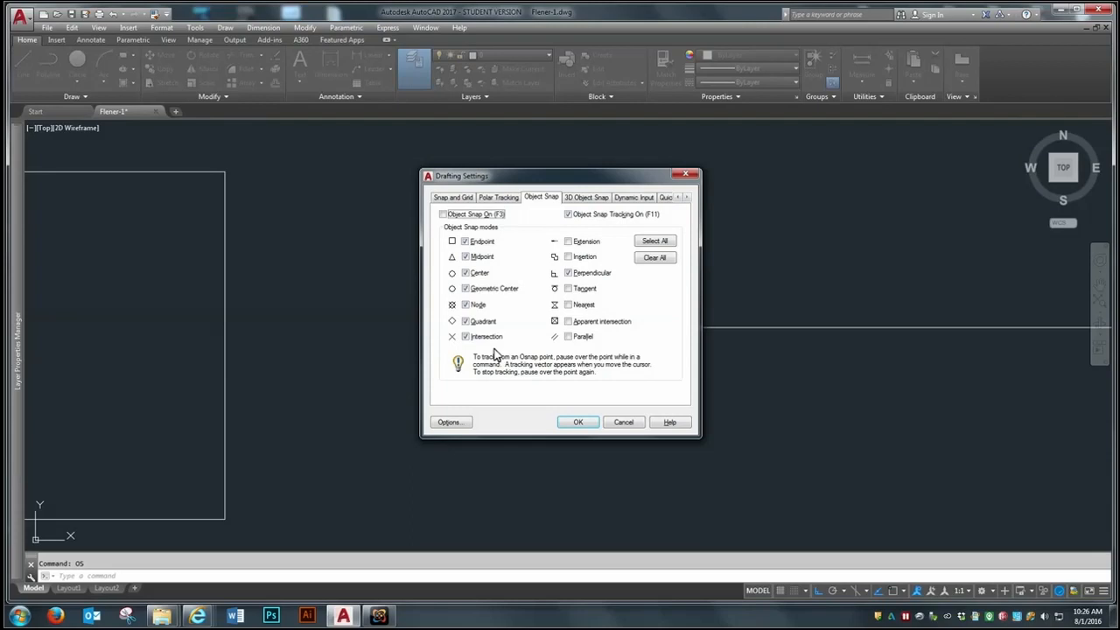
{"action": "left_click_drag", "start_coordinate": [500, 176], "coordinate": [522, 181]}
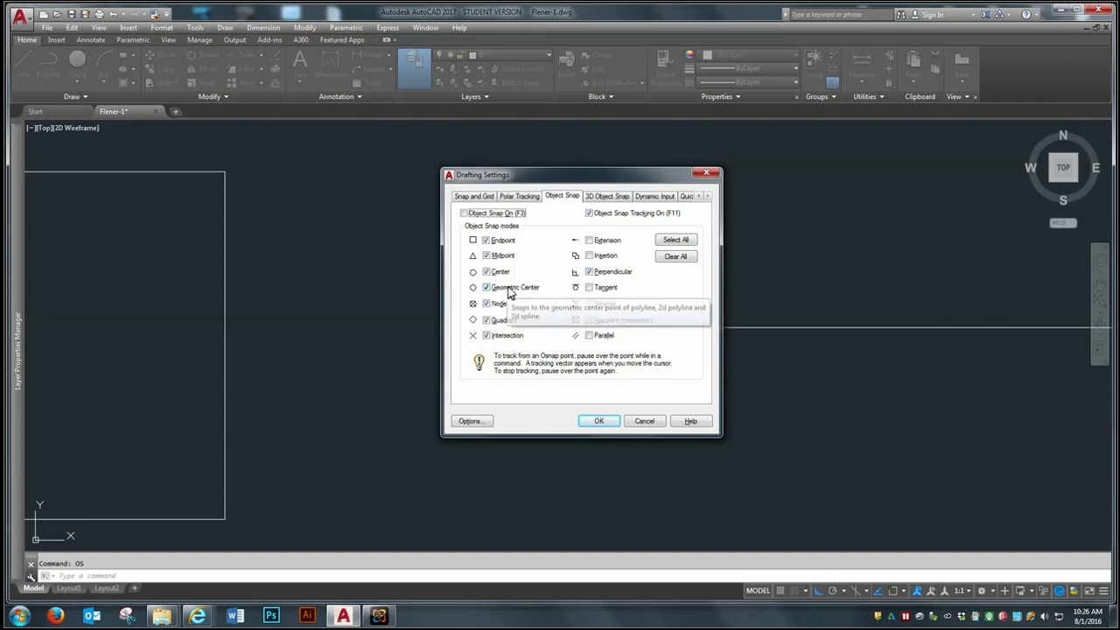
{"action": "left_click_drag", "start_coordinate": [551, 180], "coordinate": [568, 170]}
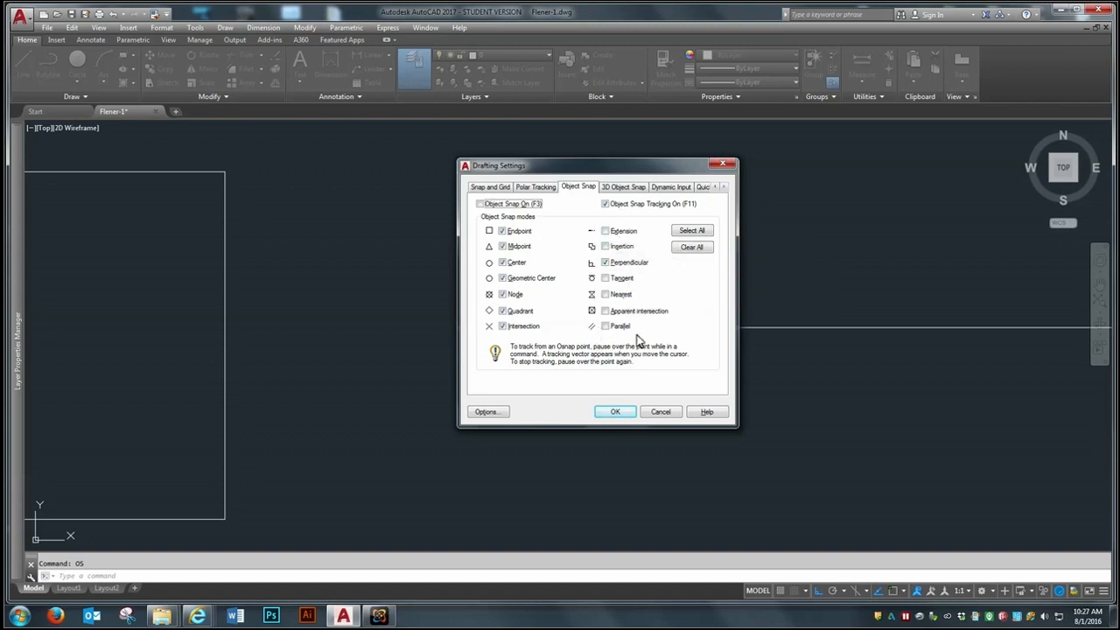
{"action": "left_click", "coordinate": [626, 412]}
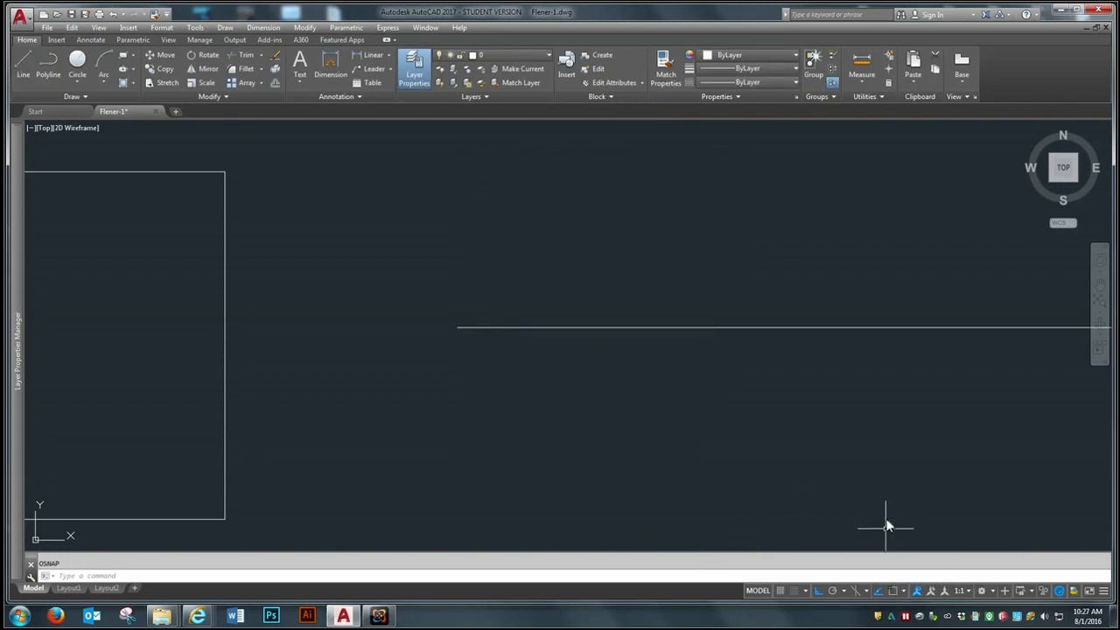
{"action": "left_click", "coordinate": [896, 592]}
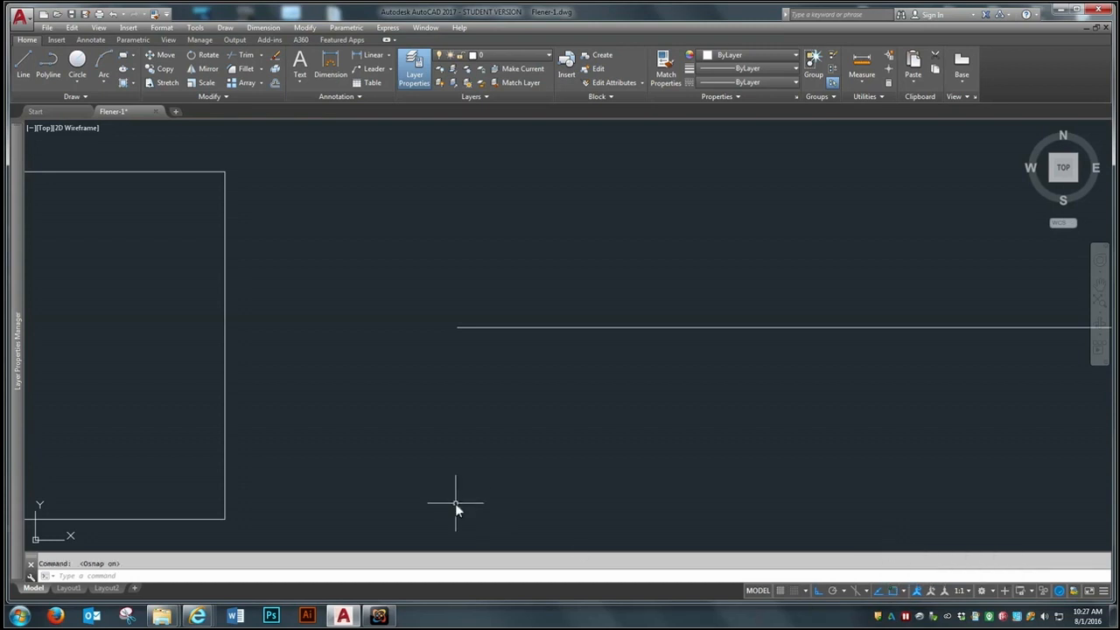
Step: Draw a short vertical line up from the 6' line's left endpoint using object snap, and examine the corner
{"action": "left_click", "coordinate": [25, 57]}
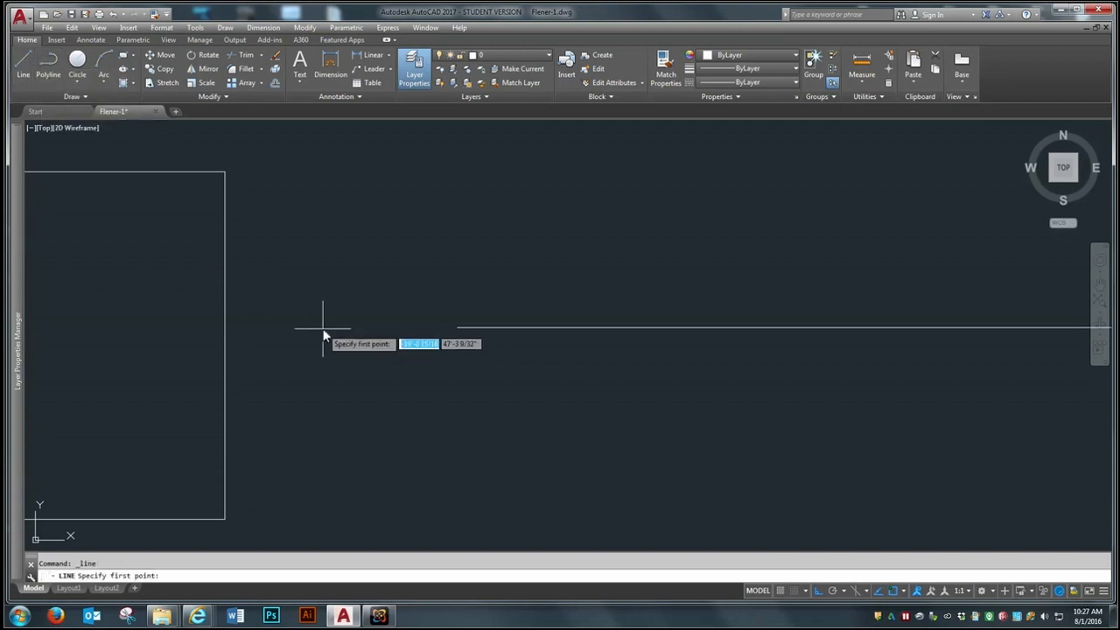
{"action": "left_click", "coordinate": [455, 331]}
{"action": "left_click", "coordinate": [446, 174]}
{"action": "scroll", "coordinate": [449, 301], "scroll_direction": "up", "scroll_amount": 5}
{"action": "scroll", "coordinate": [451, 394], "scroll_direction": "up", "scroll_amount": 4}
{"action": "scroll", "coordinate": [391, 319], "scroll_direction": "down", "scroll_amount": 6}
{"action": "scroll", "coordinate": [479, 442], "scroll_direction": "down", "scroll_amount": 2}
{"action": "scroll", "coordinate": [448, 376], "scroll_direction": "up", "scroll_amount": 4}
{"action": "scroll", "coordinate": [391, 351], "scroll_direction": "down", "scroll_amount": 2}
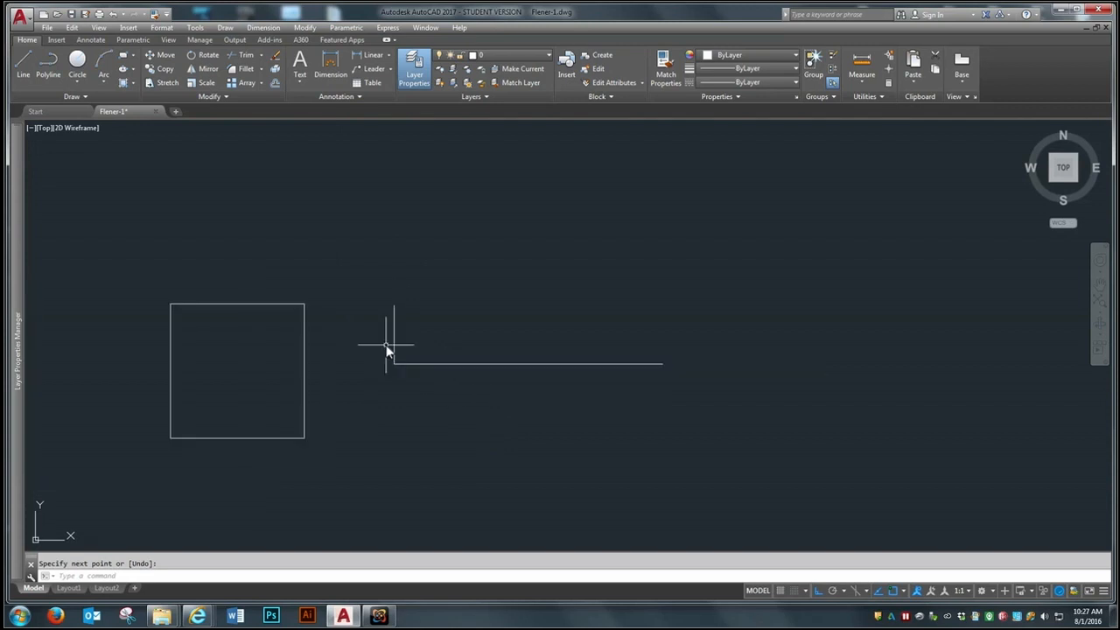
Step: Draw a vertical line upward from the midpoint of the 6' line
{"action": "left_click", "coordinate": [24, 63]}
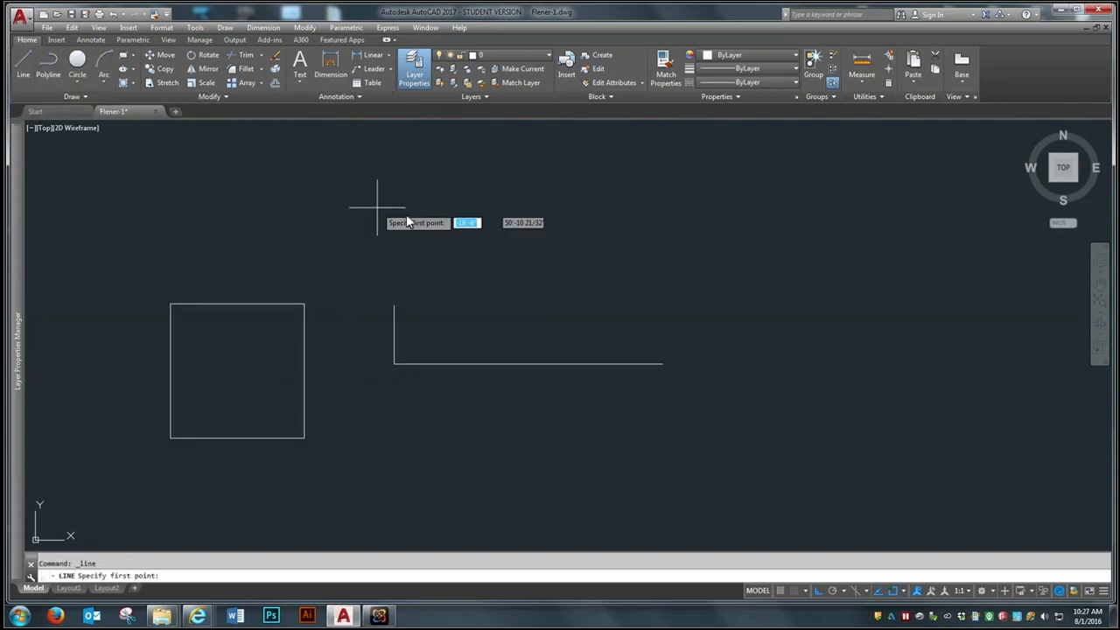
{"action": "left_click", "coordinate": [529, 363]}
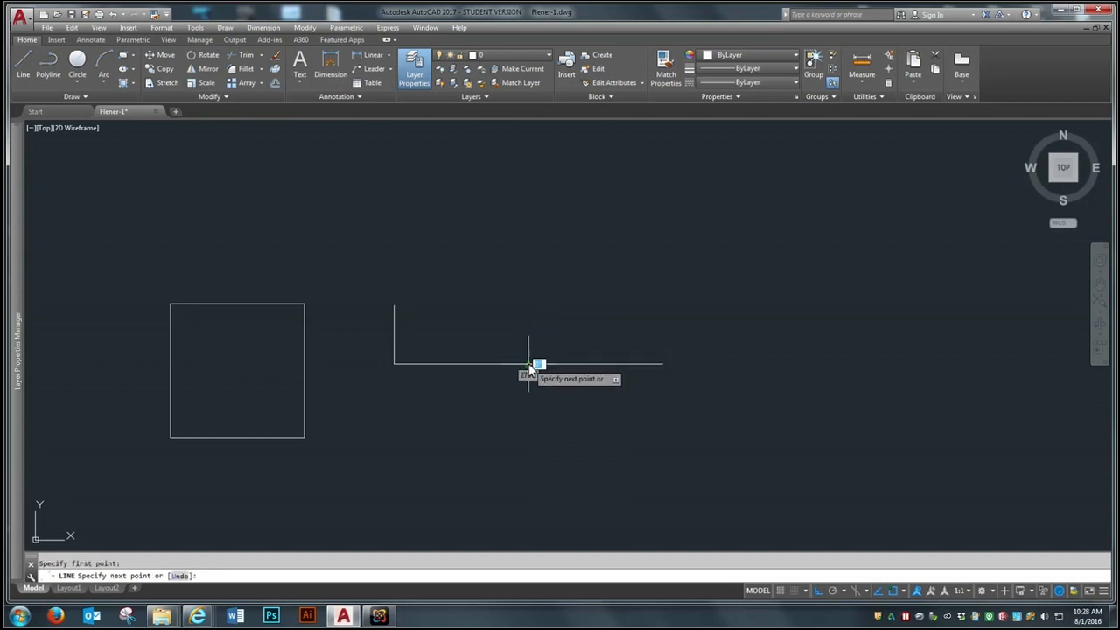
{"action": "left_click", "coordinate": [517, 194]}
{"action": "key", "text": "Return"}
{"action": "key", "text": "Return"}
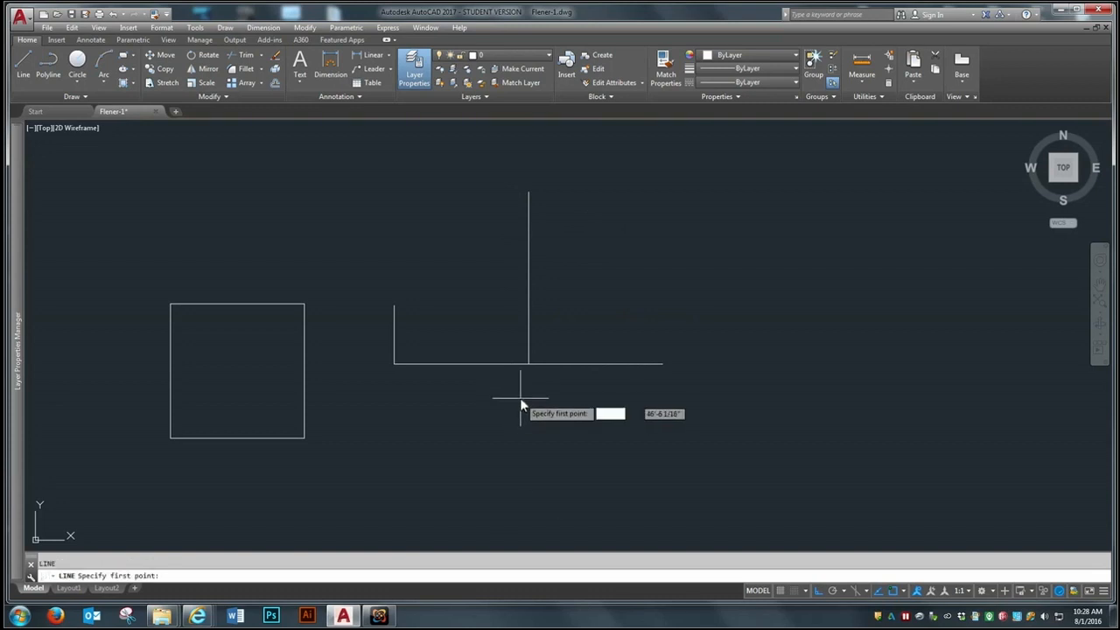
Step: Examine the midpoint connection, and draw a long horizontal line to the right from the tall vertical line's upper endpoint
{"action": "scroll", "coordinate": [521, 372], "scroll_direction": "up", "scroll_amount": 2}
{"action": "scroll", "coordinate": [521, 369], "scroll_direction": "up", "scroll_amount": 3}
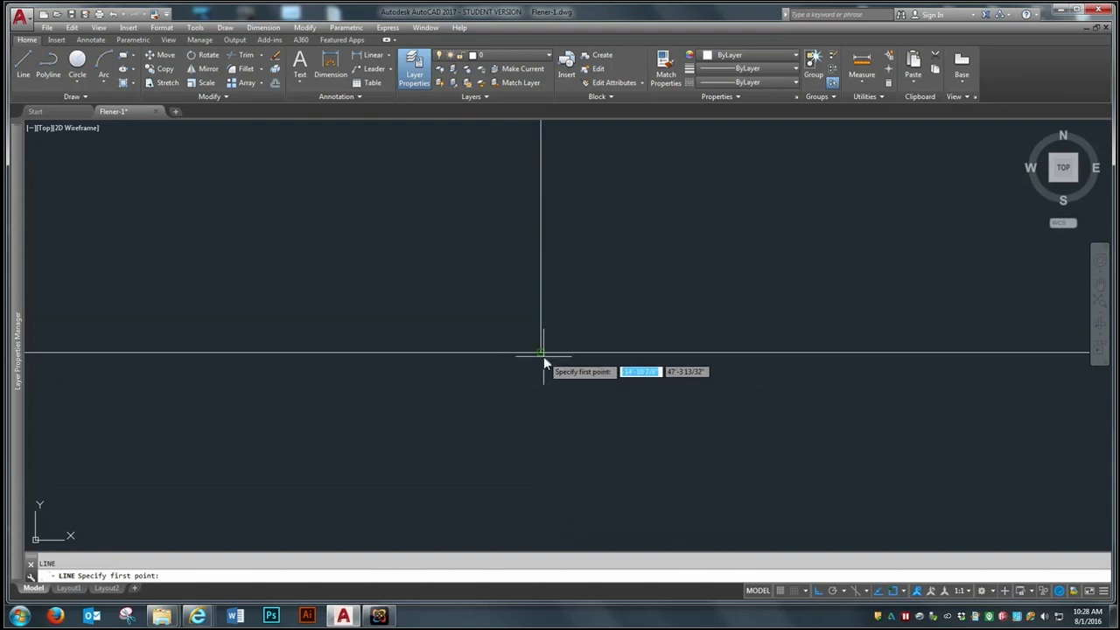
{"action": "scroll", "coordinate": [473, 289], "scroll_direction": "down", "scroll_amount": 5}
{"action": "scroll", "coordinate": [482, 280], "scroll_direction": "up", "scroll_amount": 3}
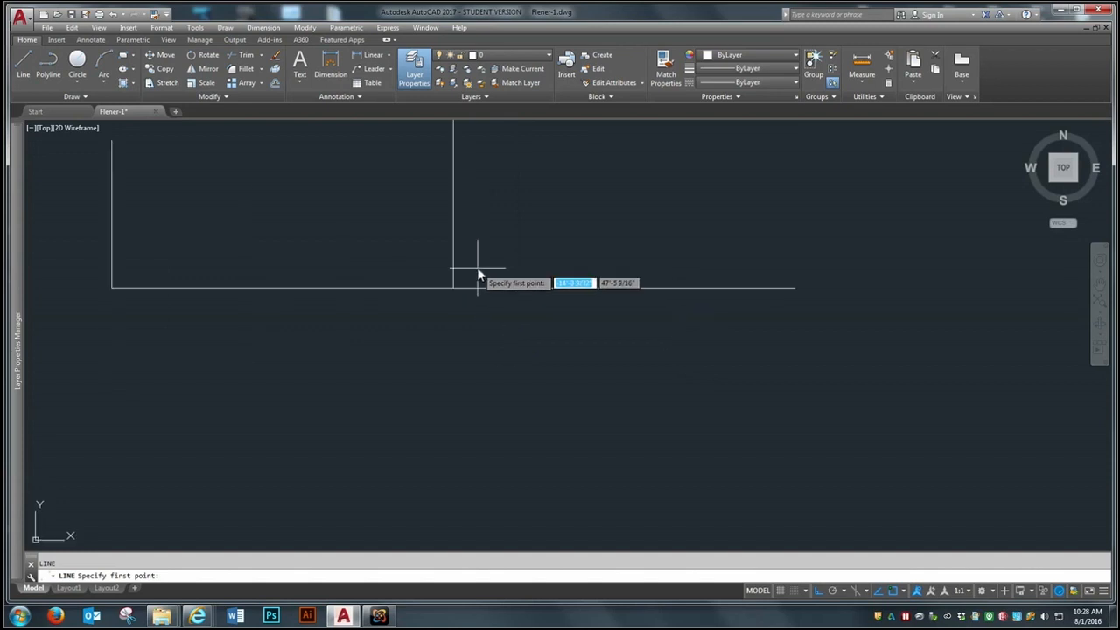
{"action": "scroll", "coordinate": [535, 327], "scroll_direction": "down", "scroll_amount": 4}
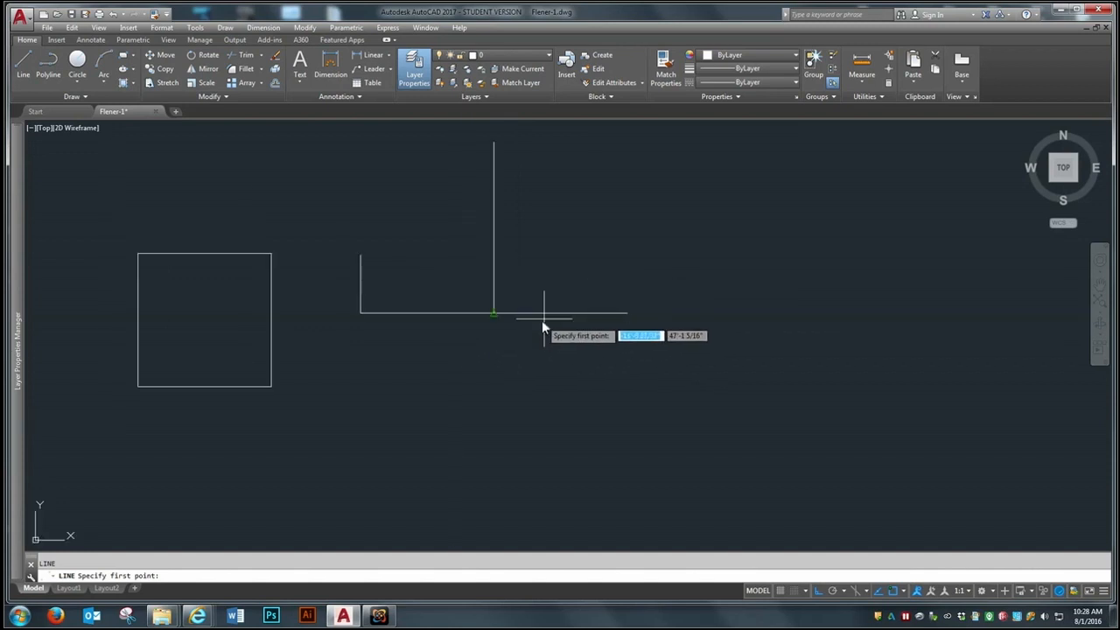
{"action": "scroll", "coordinate": [569, 341], "scroll_direction": "down", "scroll_amount": 4}
{"action": "scroll", "coordinate": [586, 342], "scroll_direction": "down", "scroll_amount": 1}
{"action": "scroll", "coordinate": [584, 325], "scroll_direction": "up", "scroll_amount": 3}
{"action": "left_click", "coordinate": [530, 249]}
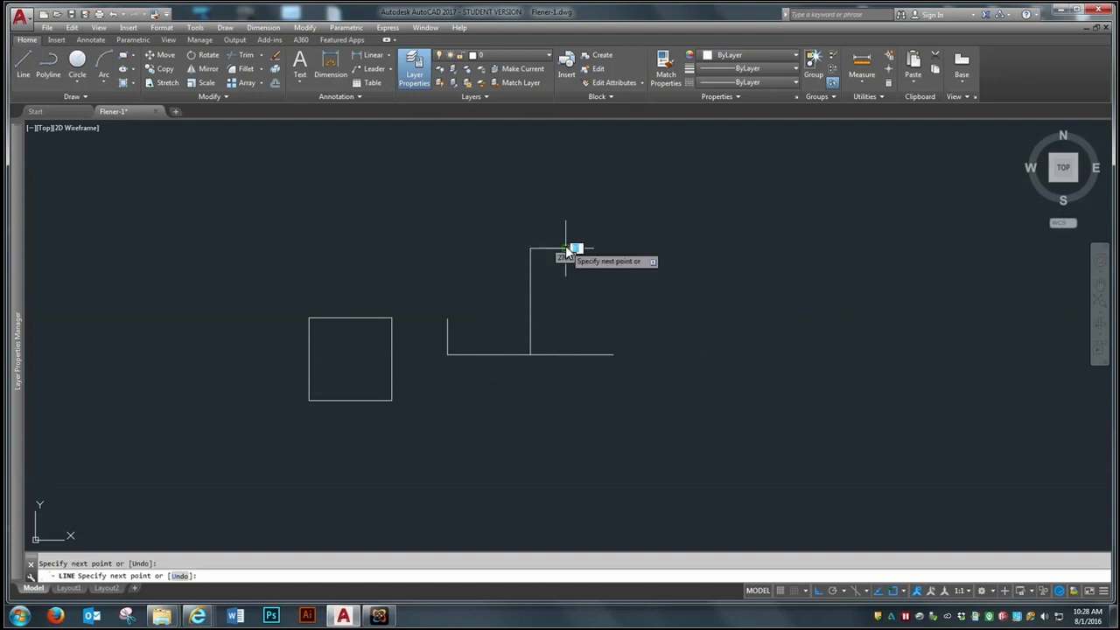
{"action": "left_click", "coordinate": [826, 247]}
{"action": "scroll", "coordinate": [630, 414], "scroll_direction": "down", "scroll_amount": 1}
{"action": "scroll", "coordinate": [596, 321], "scroll_direction": "up", "scroll_amount": 1}
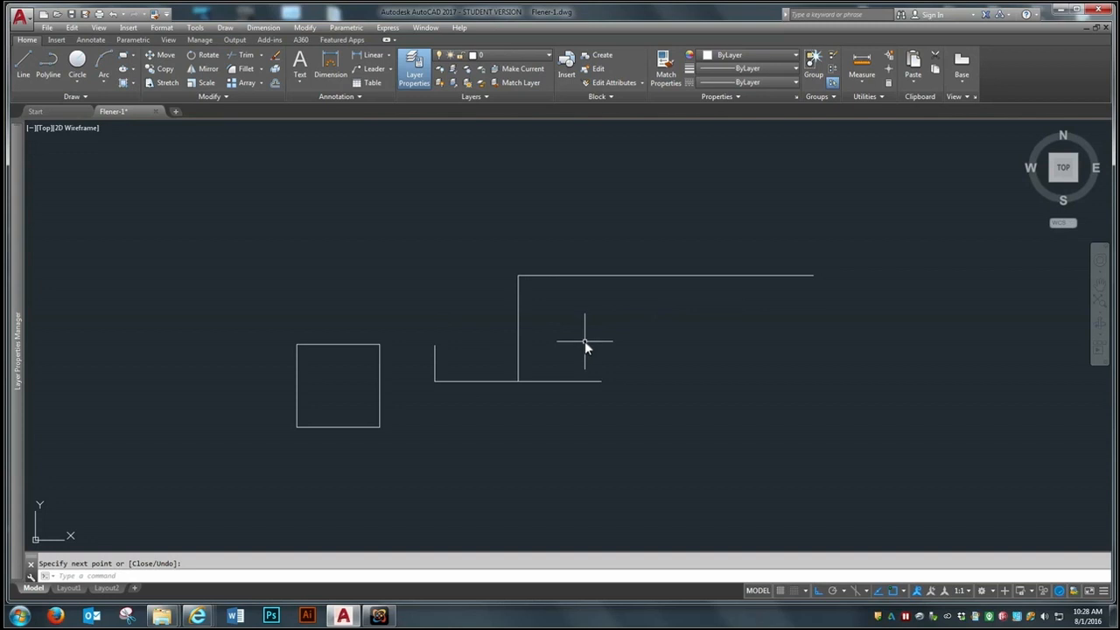
Step: Erase the 6' line and all the lines connected to it, keeping the square
{"action": "key", "text": "Escape"}
{"action": "type", "text": "e"}
{"action": "key", "text": "Return"}
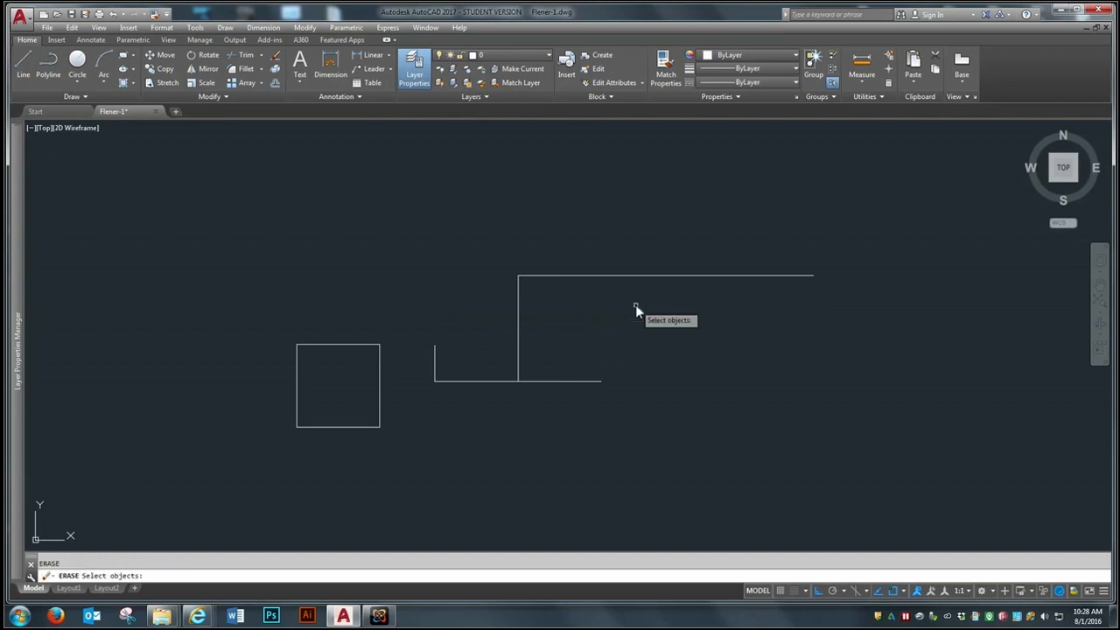
{"action": "left_click", "coordinate": [836, 243]}
{"action": "left_click", "coordinate": [442, 426]}
{"action": "key", "text": "Return"}
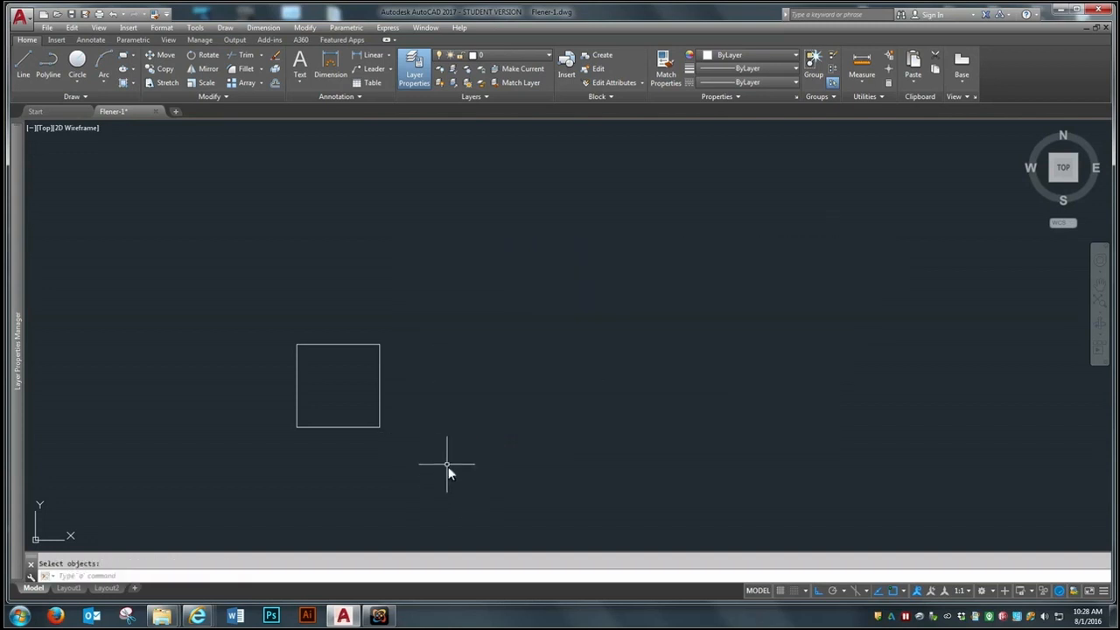
Step: Draw a long horizontal line to the right from the midpoint of the square's right side
{"action": "type", "text": "l"}
{"action": "key", "text": "Return"}
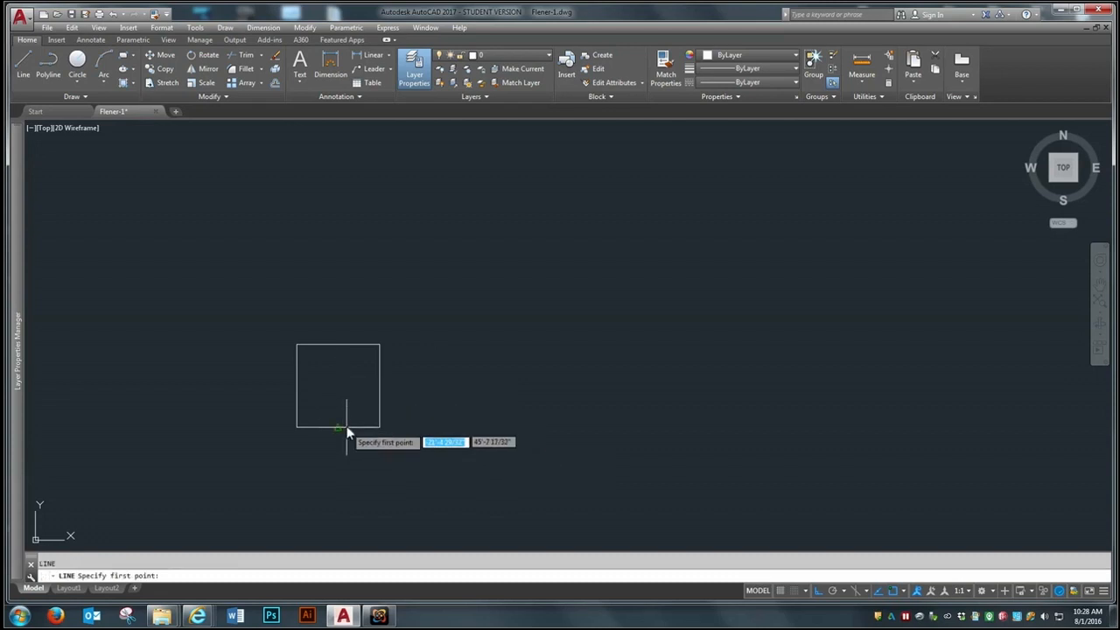
{"action": "left_click", "coordinate": [379, 385]}
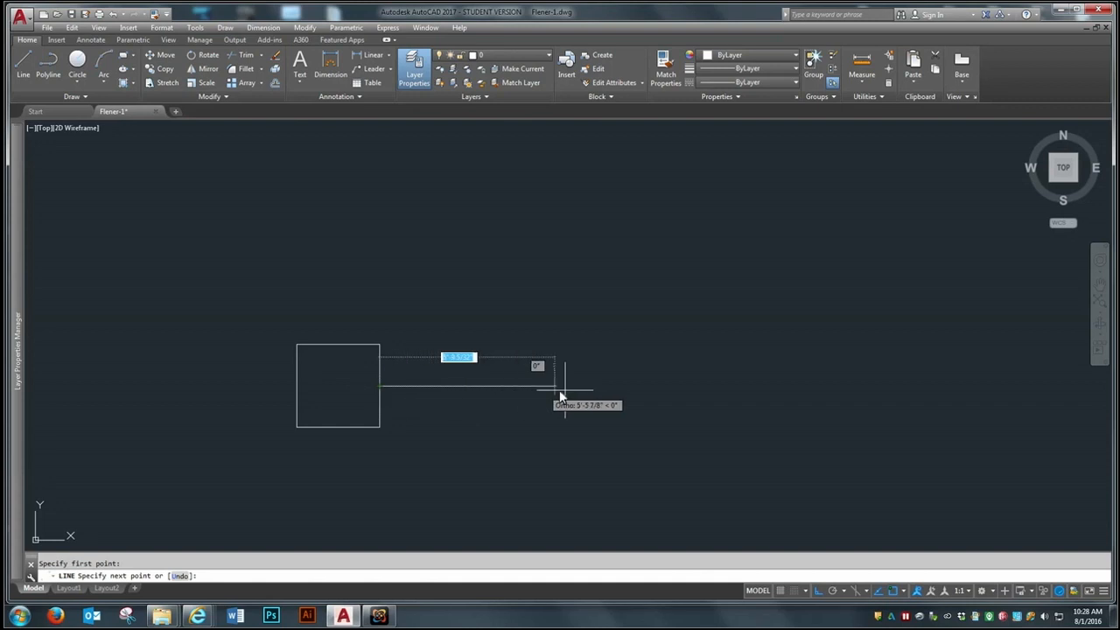
{"action": "left_click", "coordinate": [718, 387]}
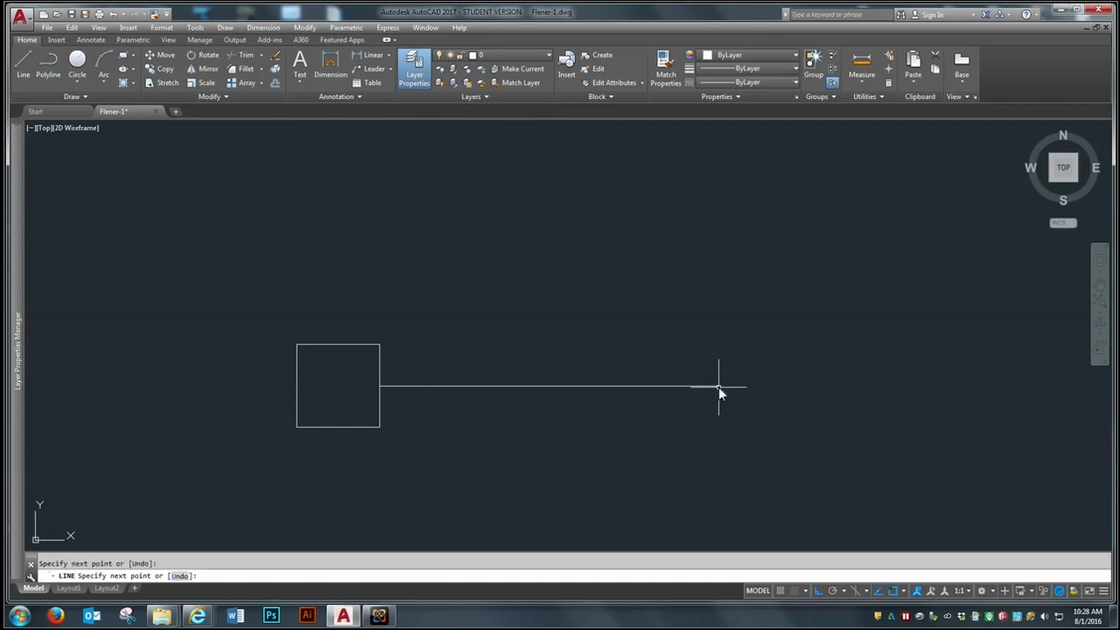
{"action": "key", "text": "Return"}
{"action": "scroll", "coordinate": [582, 280], "scroll_direction": "down", "scroll_amount": 4}
{"action": "scroll", "coordinate": [599, 277], "scroll_direction": "up", "scroll_amount": 4}
{"action": "scroll", "coordinate": [505, 317], "scroll_direction": "up", "scroll_amount": 4}
{"action": "scroll", "coordinate": [463, 352], "scroll_direction": "down", "scroll_amount": 2}
Step: Draw a vertical line downward from the square's lower-right corner
{"action": "key", "text": "Return"}
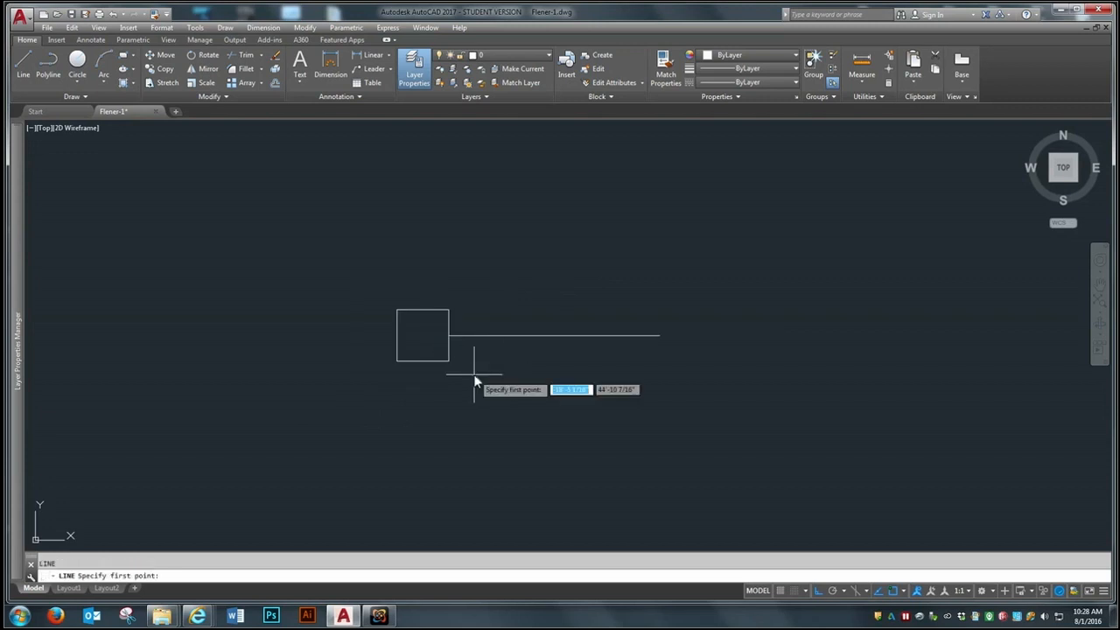
{"action": "left_click", "coordinate": [446, 363]}
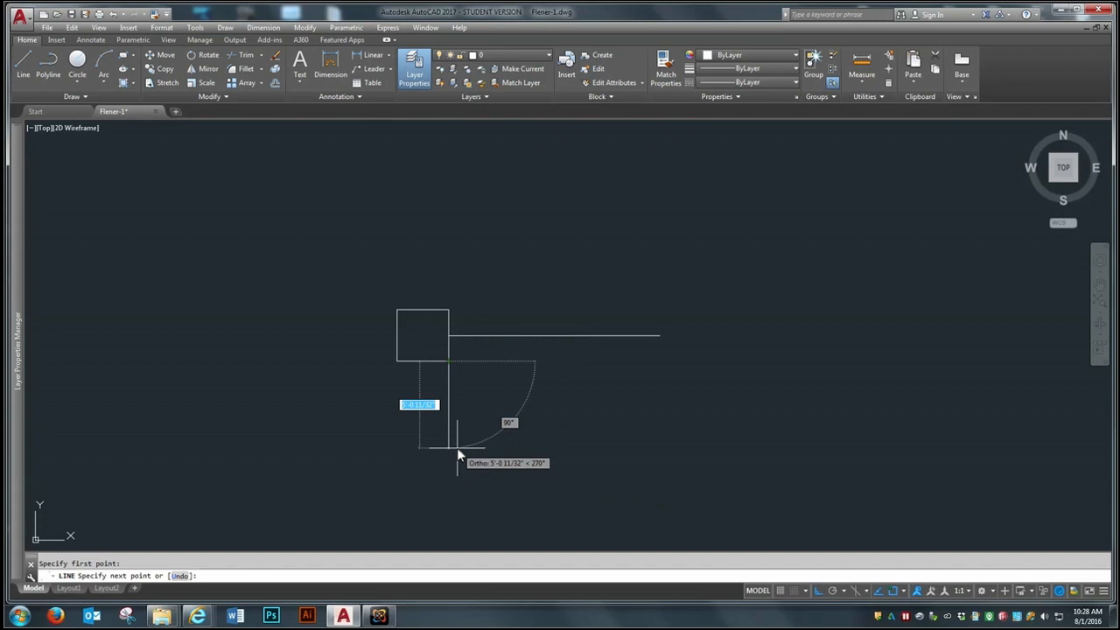
{"action": "left_click", "coordinate": [448, 491]}
{"action": "key", "text": "Return"}
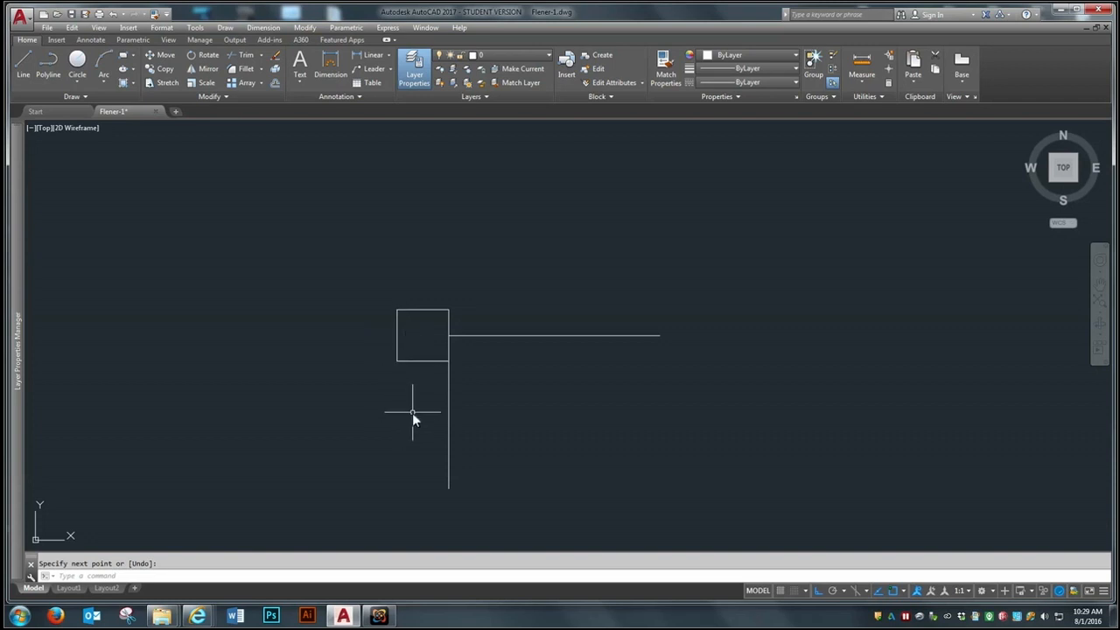
Step: Erase the horizontal and vertical lines that start from the square's side midpoint and corner
{"action": "key", "text": "Escape"}
{"action": "type", "text": "e"}
{"action": "key", "text": "Return"}
{"action": "left_click", "coordinate": [702, 259]}
{"action": "left_click", "coordinate": [522, 423]}
{"action": "left_click", "coordinate": [401, 464]}
{"action": "key", "text": "Return"}
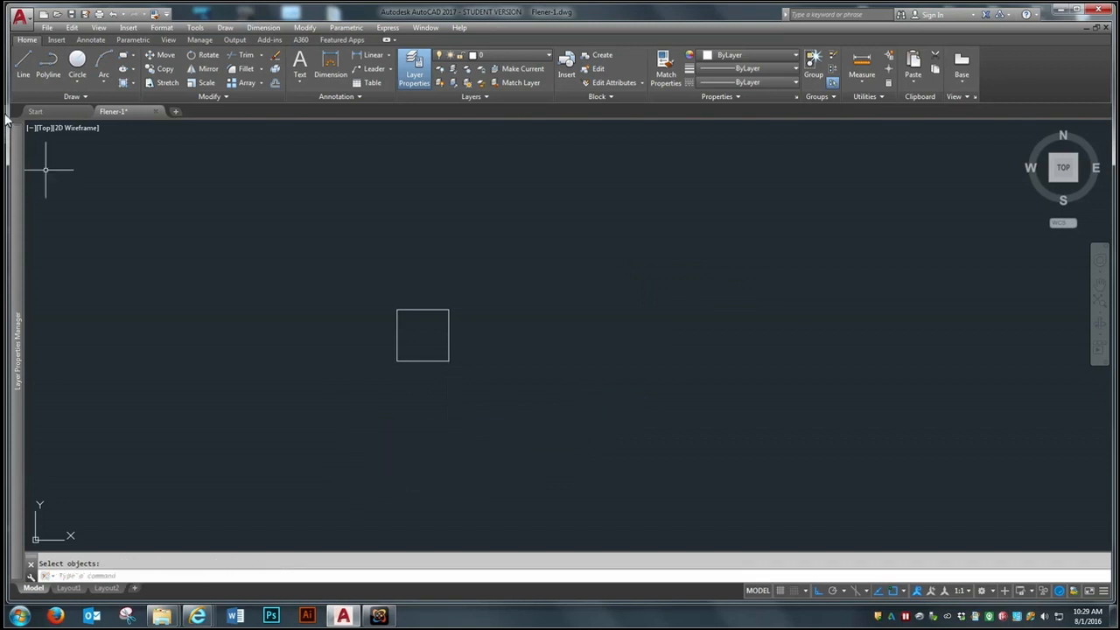
Step: Join the square's four lines into a single polyline
{"action": "scroll", "coordinate": [455, 369], "scroll_direction": "up", "scroll_amount": 2}
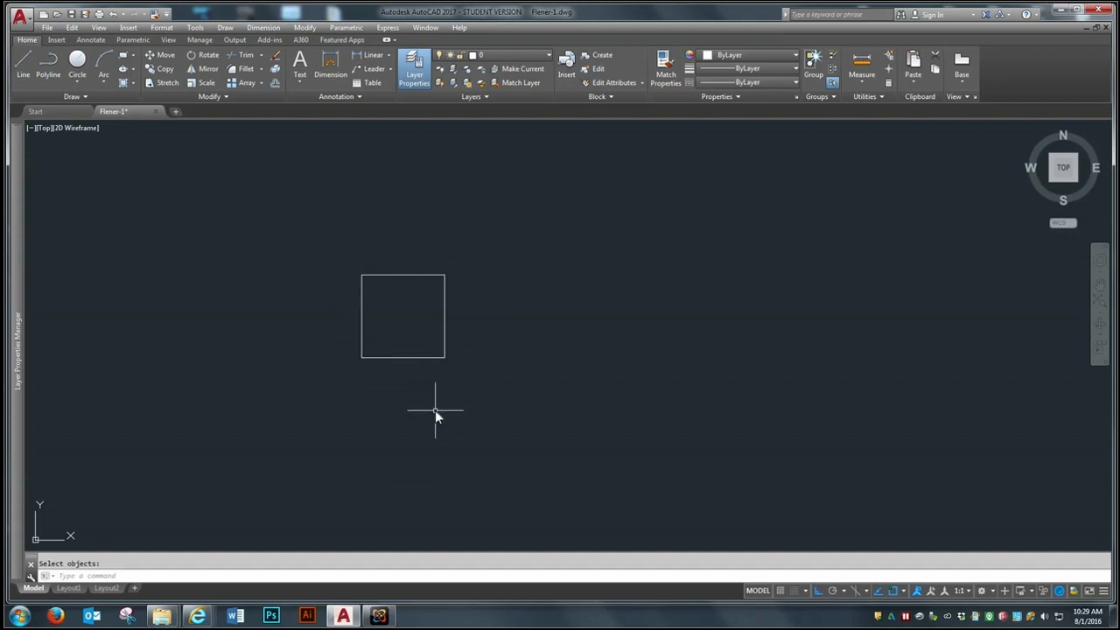
{"action": "type", "text": "j"}
{"action": "key", "text": "Return"}
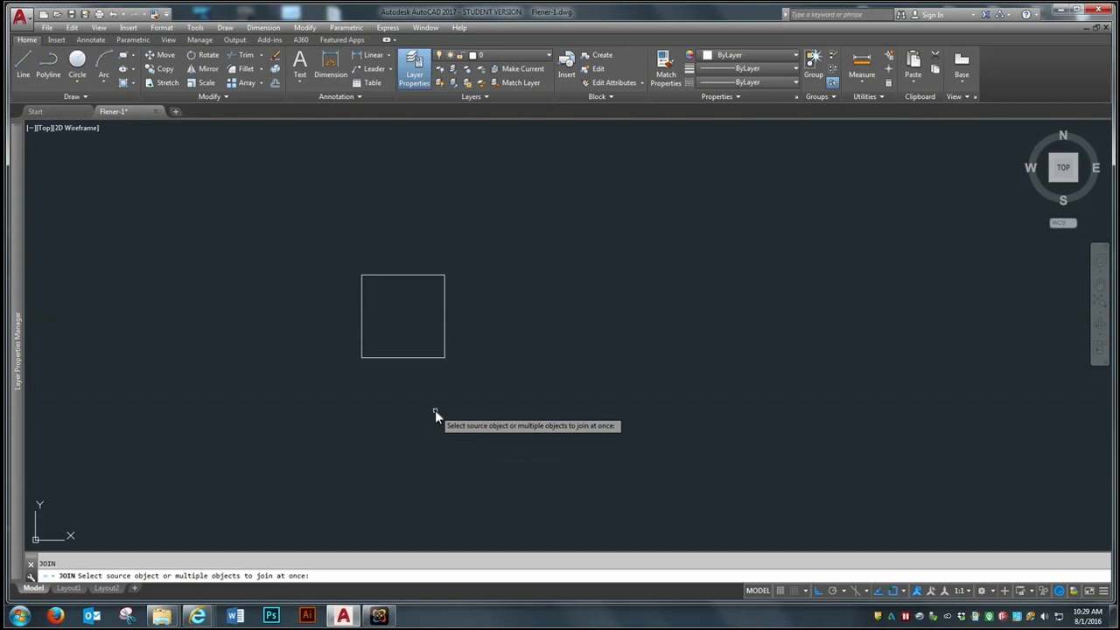
{"action": "left_click", "coordinate": [482, 230]}
{"action": "left_click", "coordinate": [301, 408]}
{"action": "key", "text": "Return"}
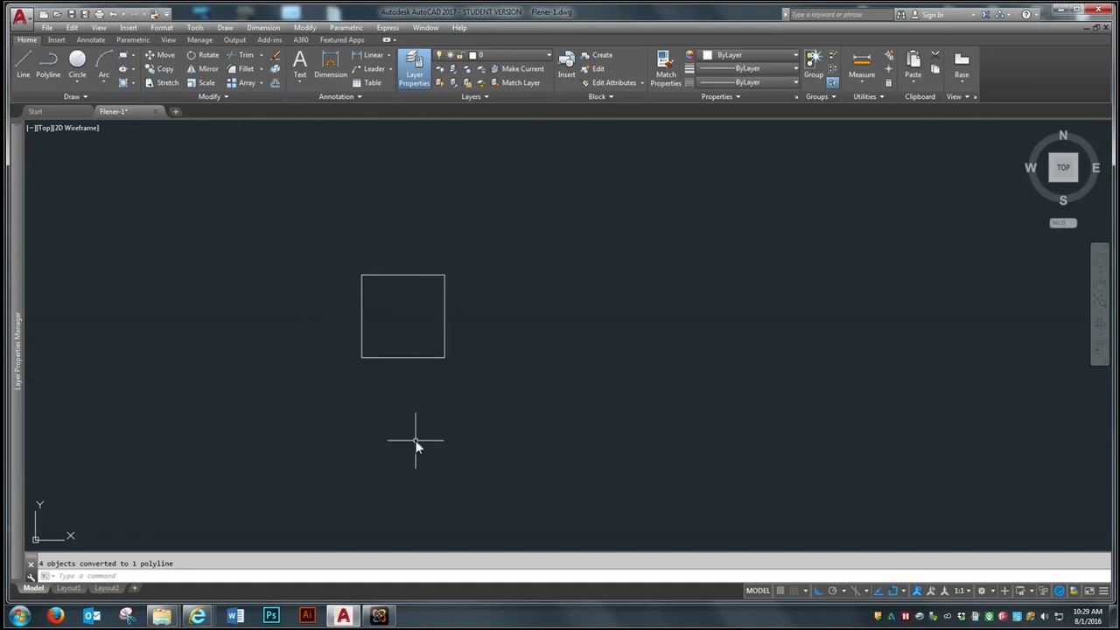
Step: Draw a horizontal line from the joined square's geometric center out past its right side
{"action": "type", "text": "l"}
{"action": "key", "text": "Return"}
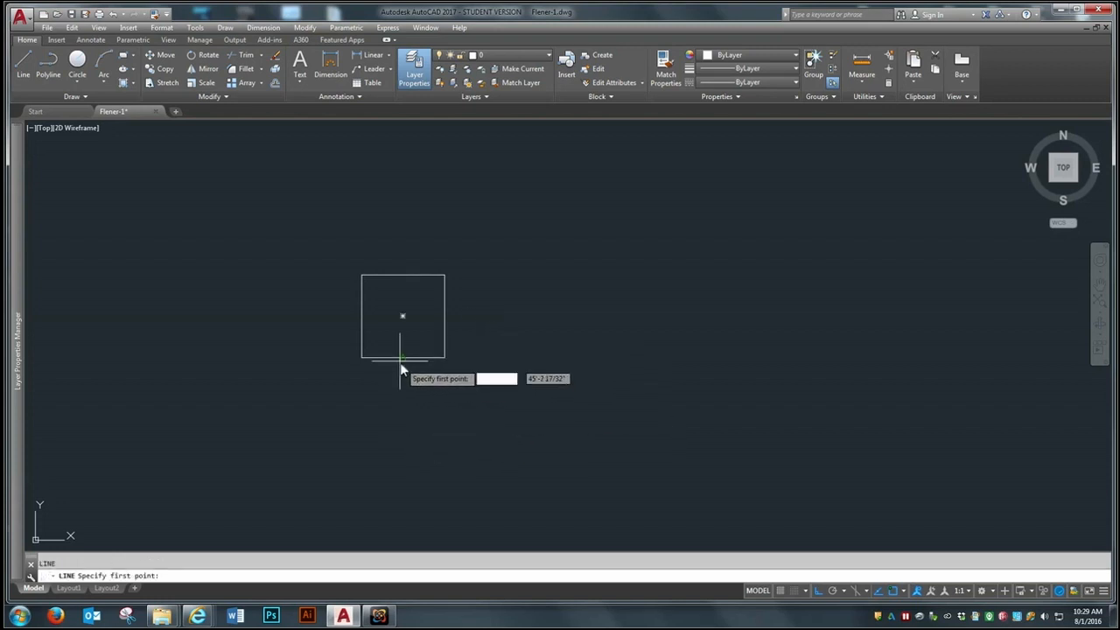
{"action": "left_click", "coordinate": [402, 315]}
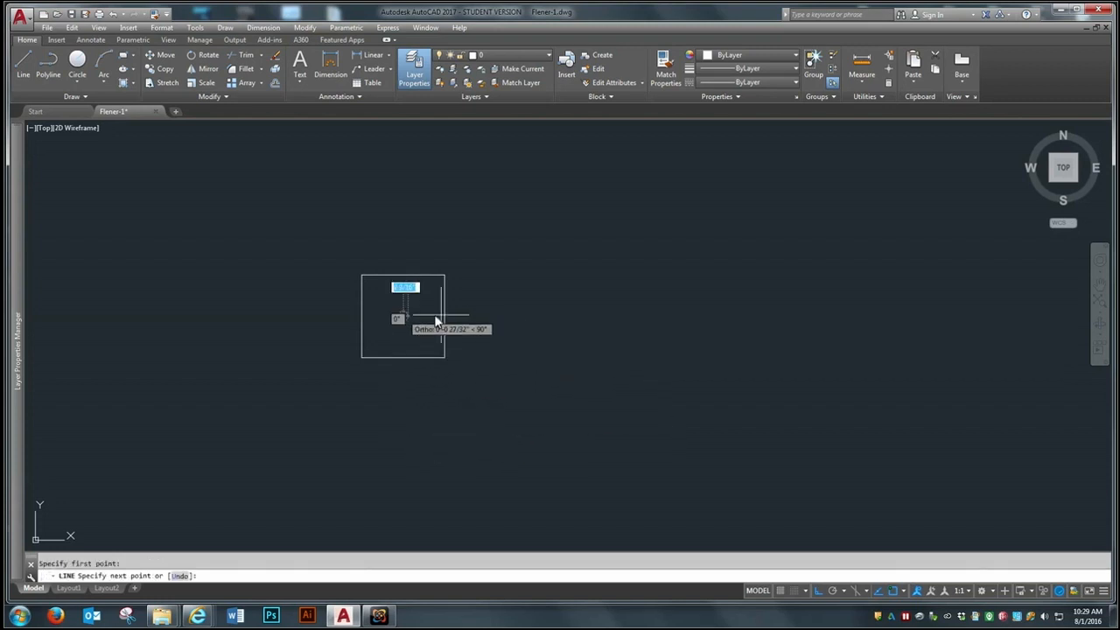
{"action": "left_click", "coordinate": [788, 315]}
{"action": "key", "text": "Return"}
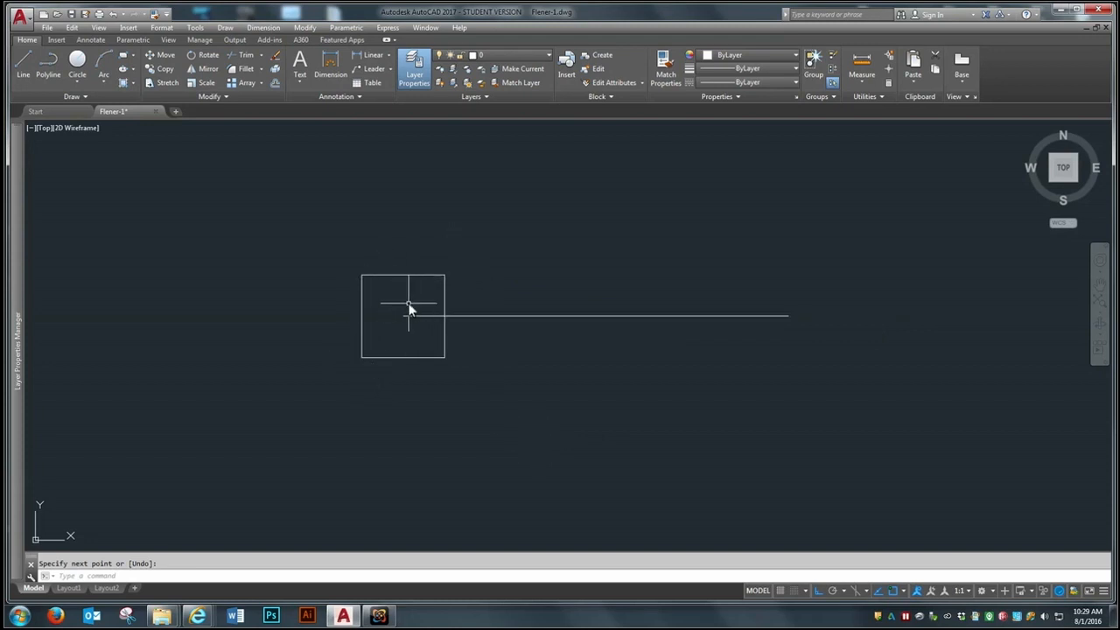
Step: Erase the horizontal line that starts at the square's geometric center
{"action": "scroll", "coordinate": [408, 332], "scroll_direction": "down", "scroll_amount": 5}
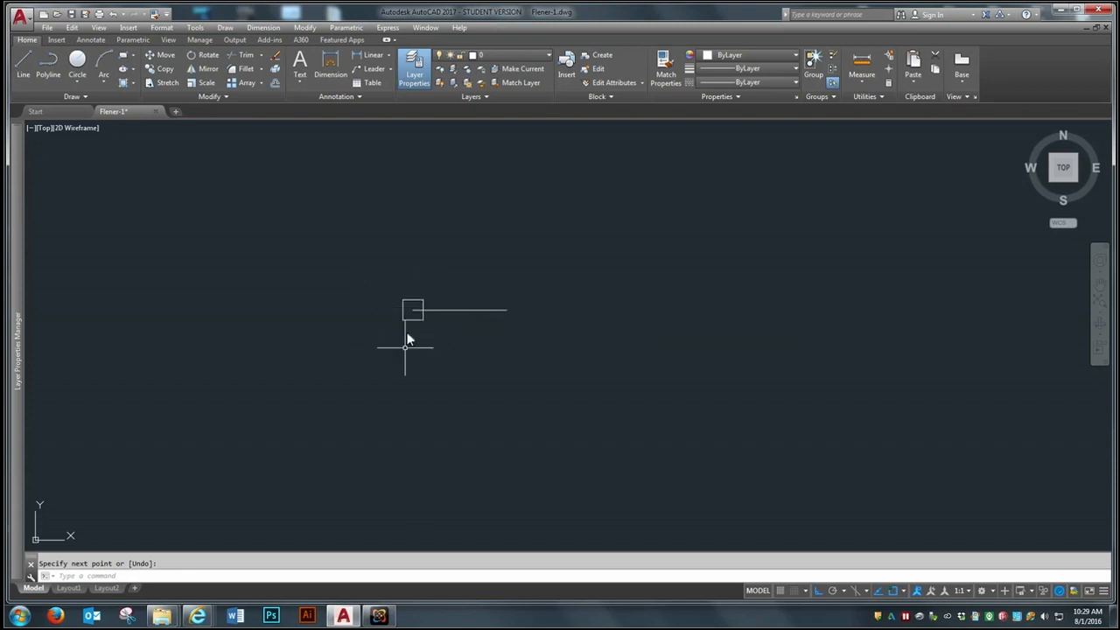
{"action": "scroll", "coordinate": [417, 326], "scroll_direction": "up", "scroll_amount": 3}
{"action": "type", "text": "e"}
{"action": "key", "text": "Return"}
{"action": "left_click", "coordinate": [478, 289]}
{"action": "left_click", "coordinate": [454, 343]}
{"action": "key", "text": "Return"}
Step: Draw a horizontal line from the square's geometric center out well past its right side
{"action": "scroll", "coordinate": [408, 308], "scroll_direction": "up", "scroll_amount": 3}
{"action": "scroll", "coordinate": [404, 337], "scroll_direction": "down", "scroll_amount": 2}
{"action": "scroll", "coordinate": [383, 396], "scroll_direction": "up", "scroll_amount": 5}
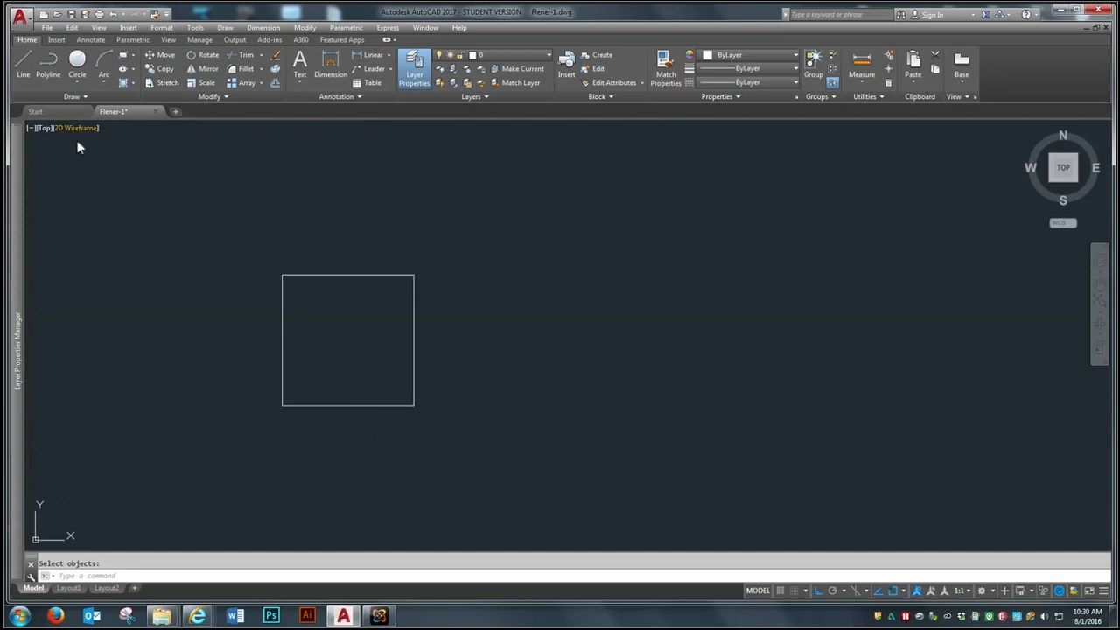
{"action": "type", "text": "l"}
{"action": "key", "text": "Return"}
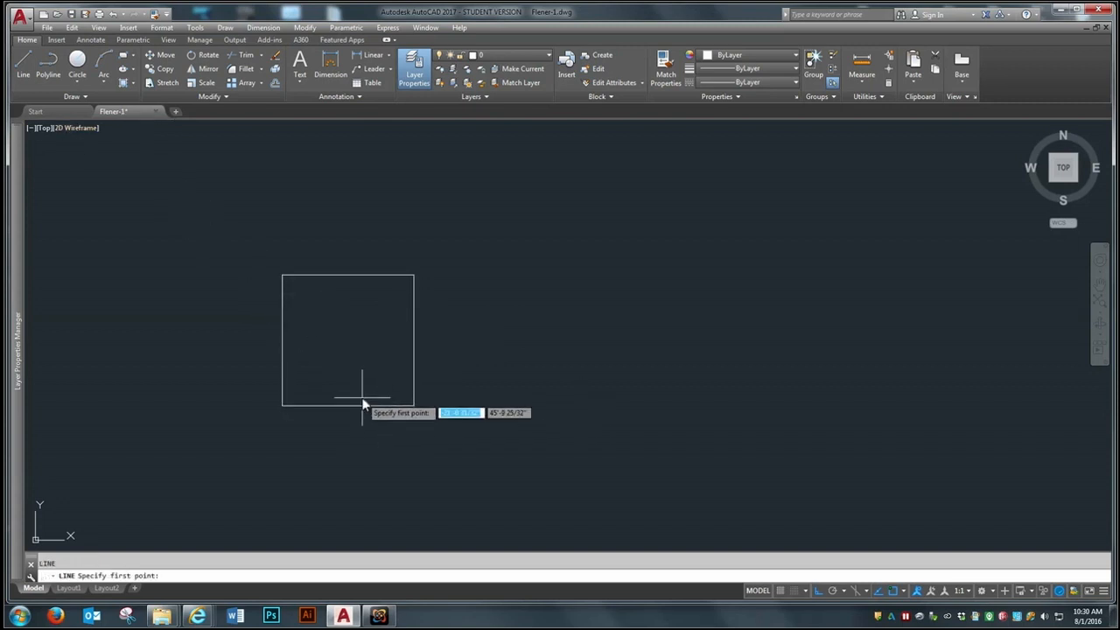
{"action": "left_click", "coordinate": [347, 339]}
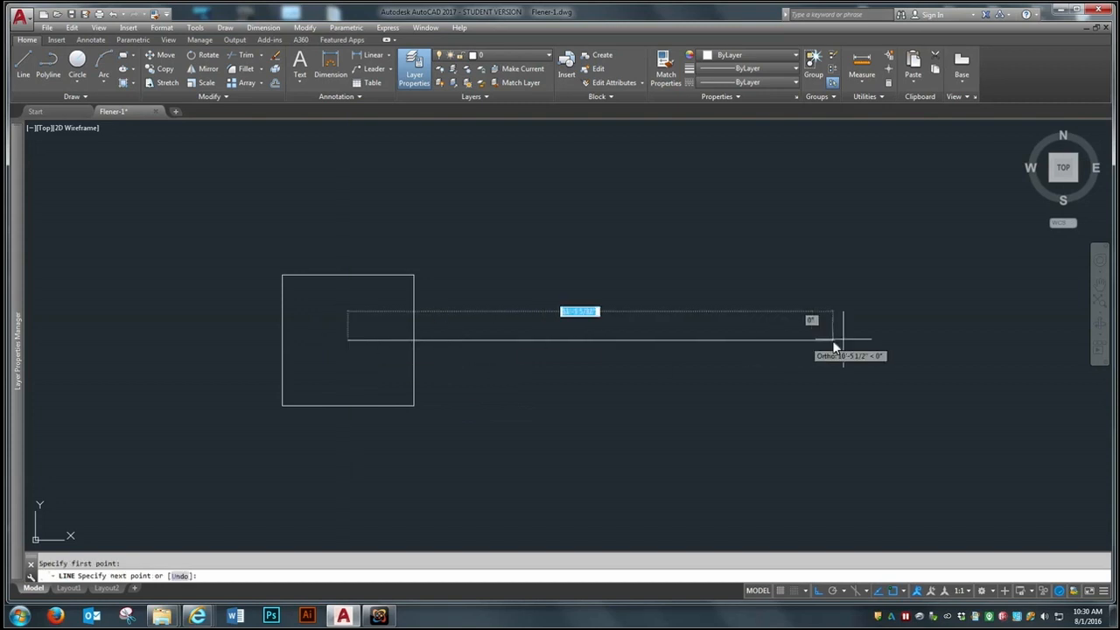
{"action": "left_click", "coordinate": [882, 345]}
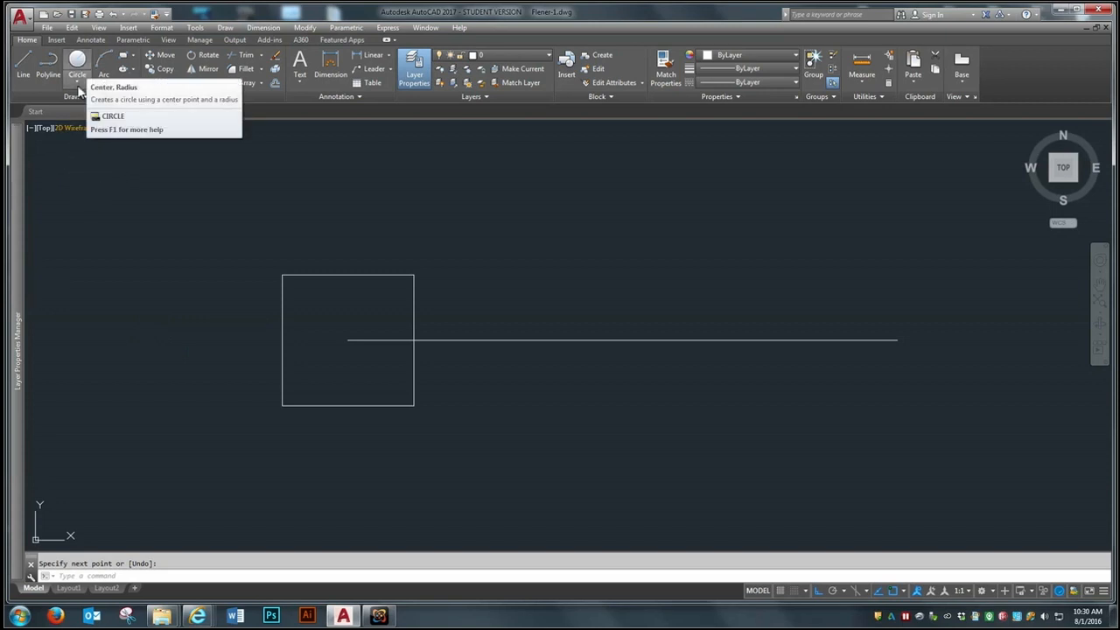
Step: Draw a center-diameter circle about 3'-2" across, centered on the square's lower-right corner
{"action": "left_click", "coordinate": [78, 85]}
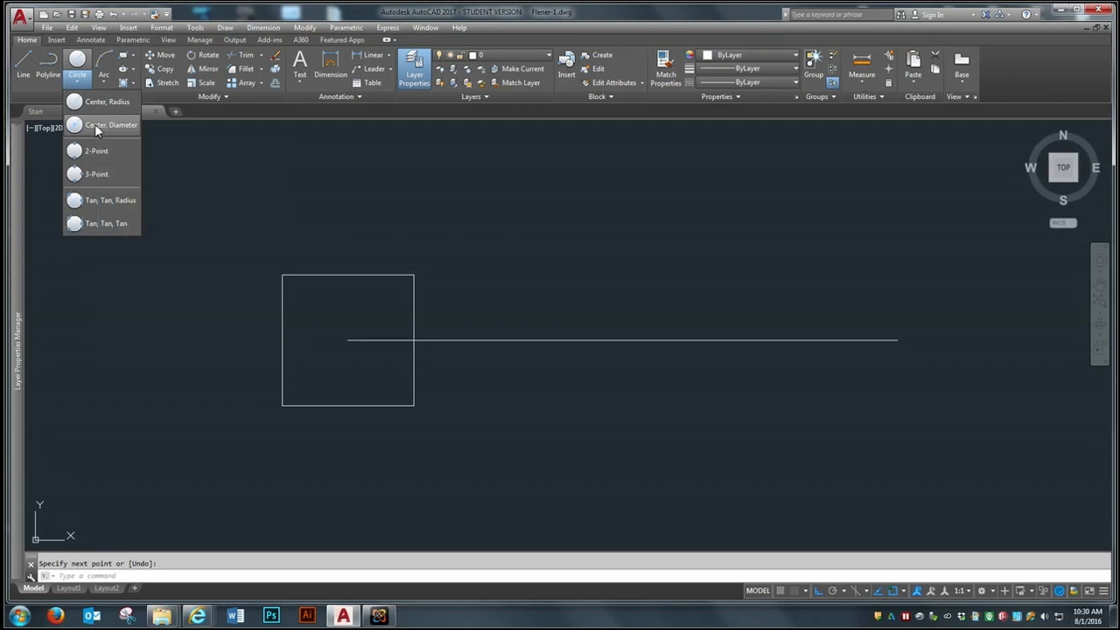
{"action": "left_click", "coordinate": [98, 126]}
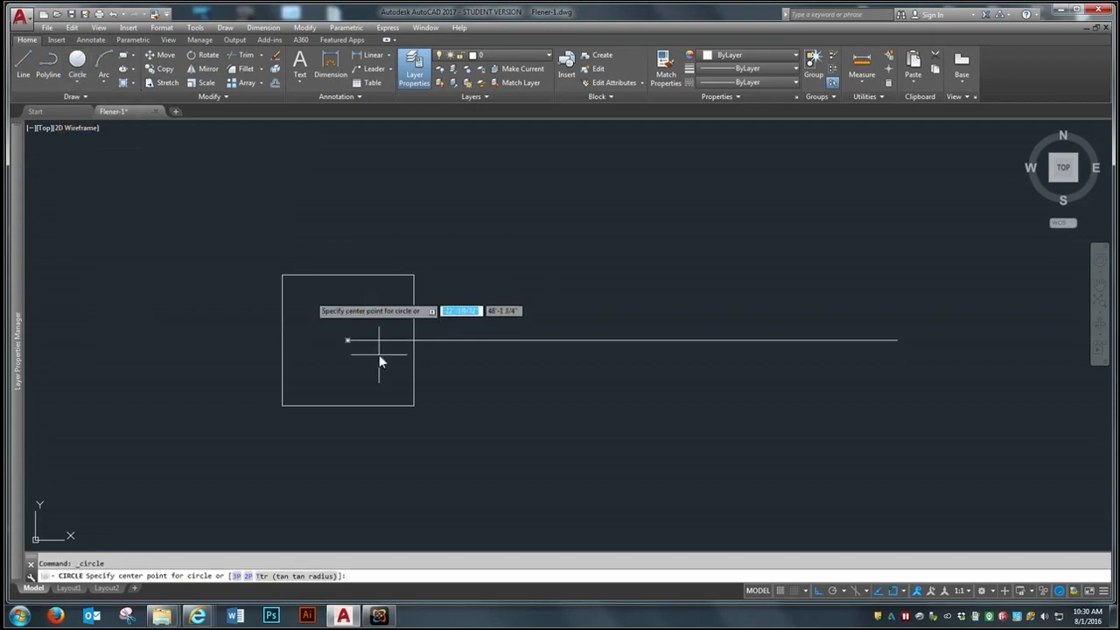
{"action": "left_click", "coordinate": [413, 405]}
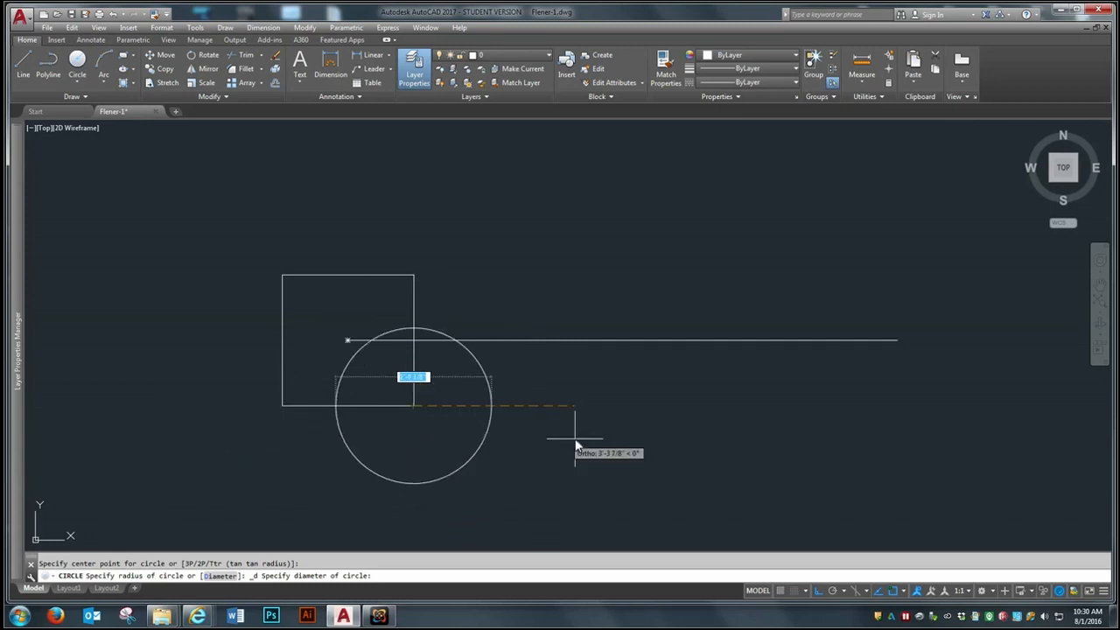
{"action": "left_click", "coordinate": [552, 476]}
Step: Draw a circle with a radius of about 2'-3" centered on the square's upper-right corner
{"action": "key", "text": "Return"}
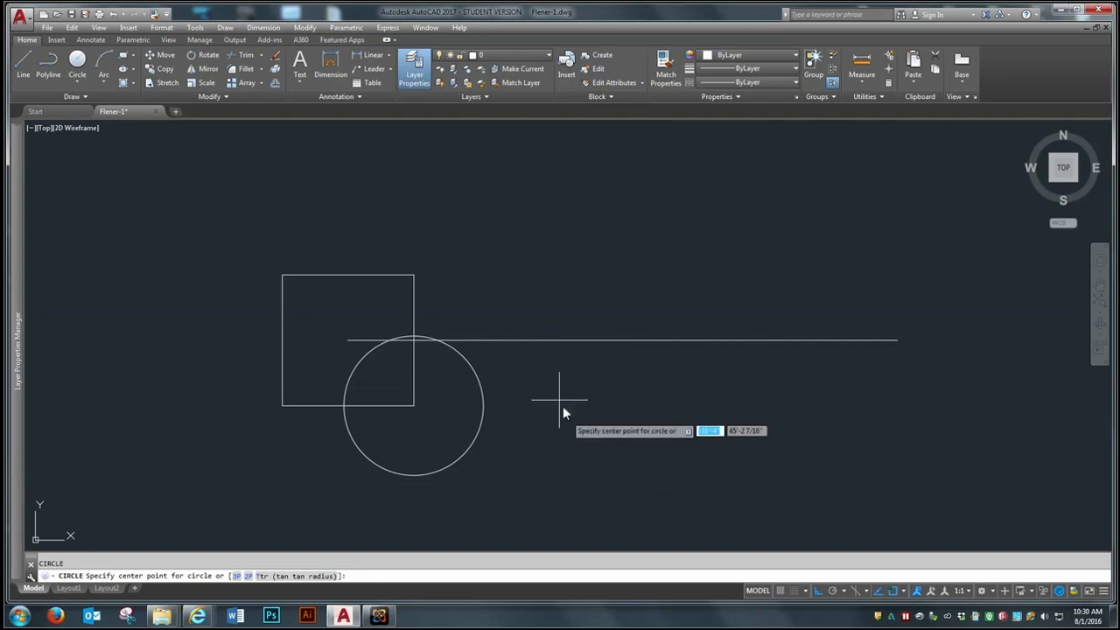
{"action": "left_click", "coordinate": [415, 275]}
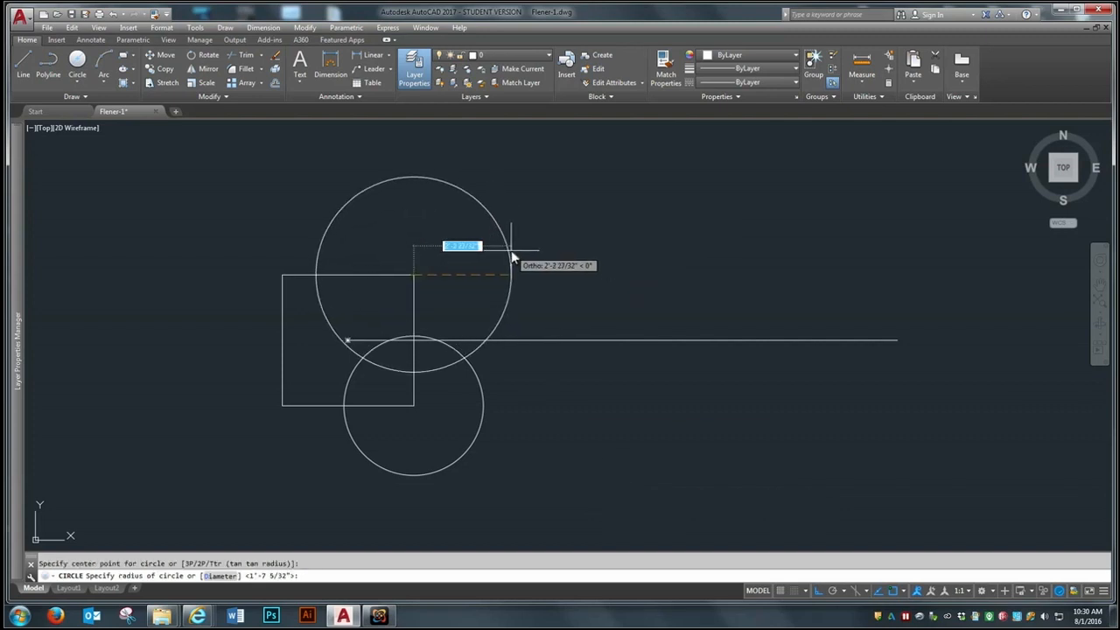
{"action": "left_click", "coordinate": [513, 256]}
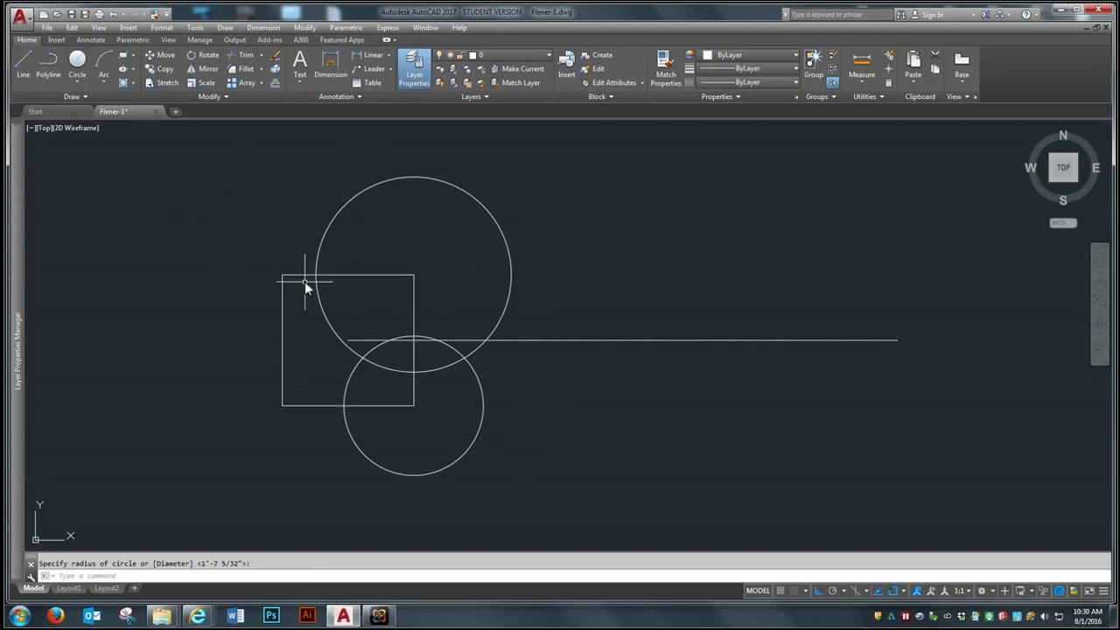
Step: Erase the two circles centered on the square's right-hand corners
{"action": "type", "text": "e"}
{"action": "key", "text": "Return"}
{"action": "left_click", "coordinate": [439, 177]}
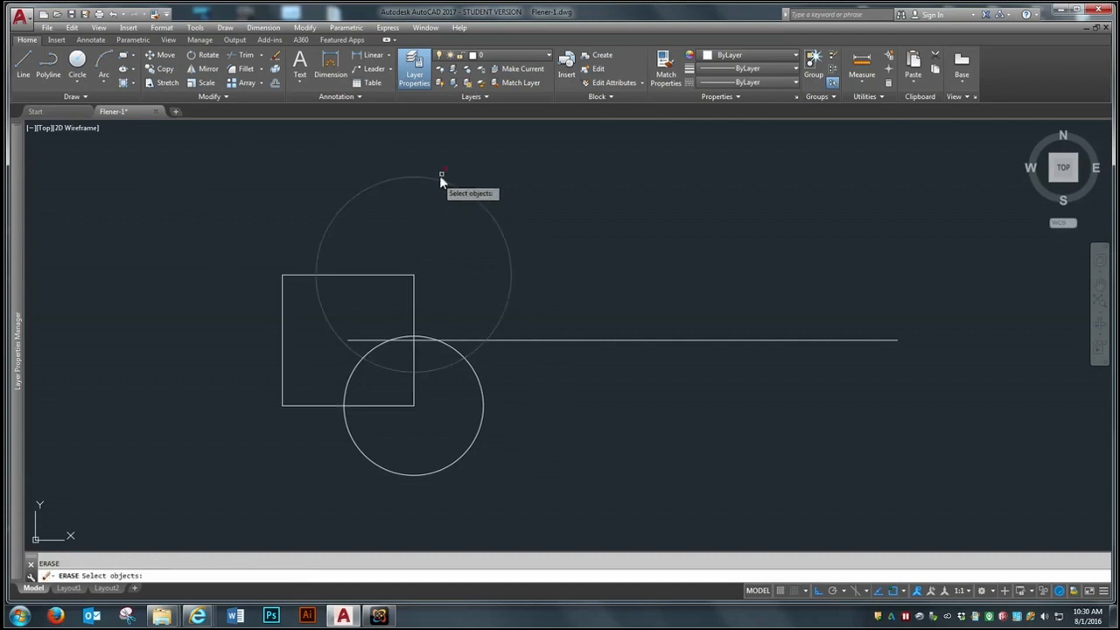
{"action": "key", "text": "Return"}
{"action": "left_click", "coordinate": [520, 415]}
{"action": "left_click", "coordinate": [466, 451]}
{"action": "key", "text": "Return"}
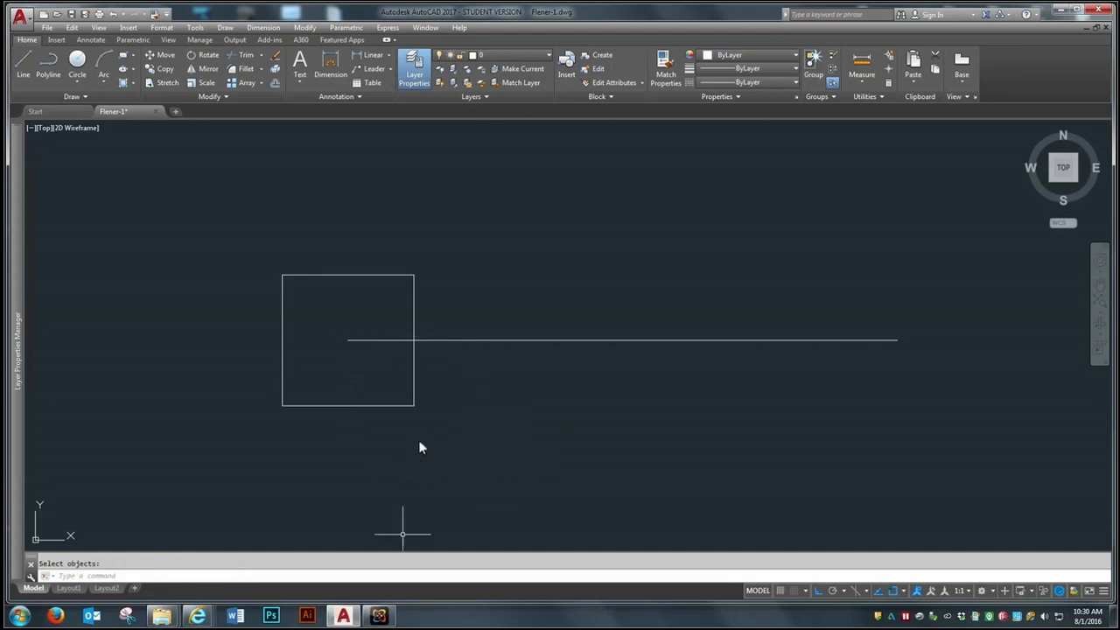
Step: Draw a center-diameter circle about 3'-2" across in the open area above the horizontal line
{"action": "left_click", "coordinate": [75, 62]}
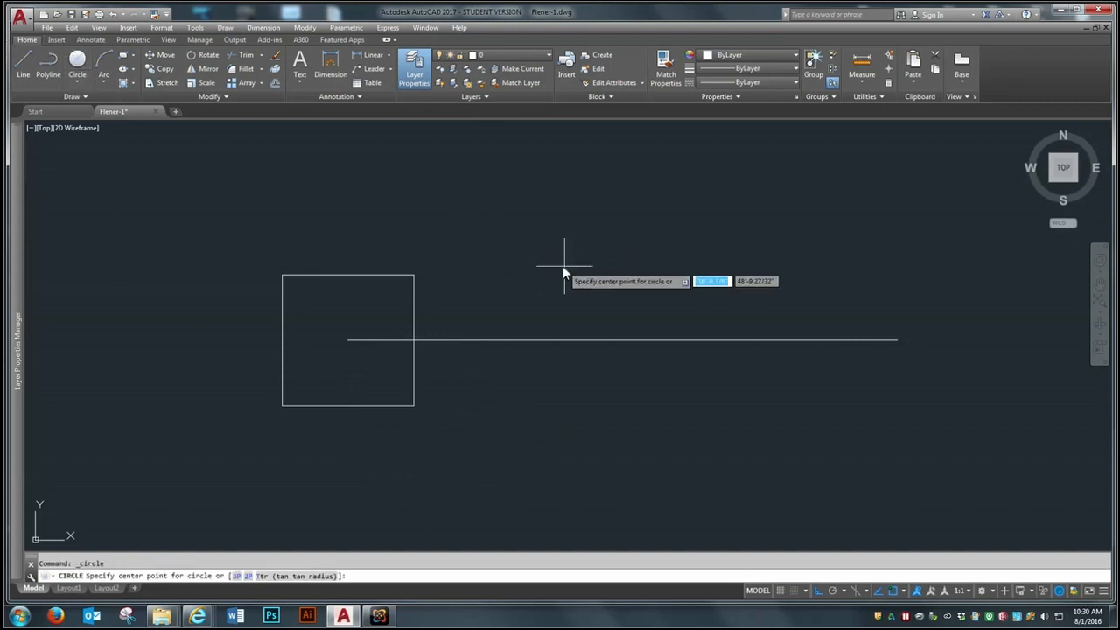
{"action": "left_click", "coordinate": [599, 270]}
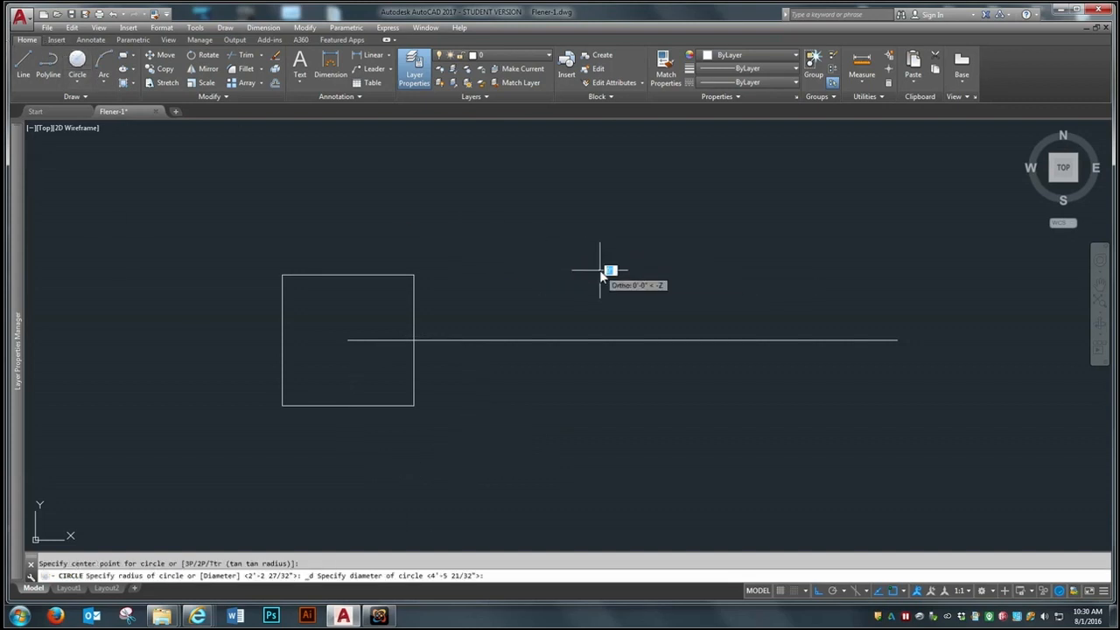
{"action": "left_click", "coordinate": [461, 254]}
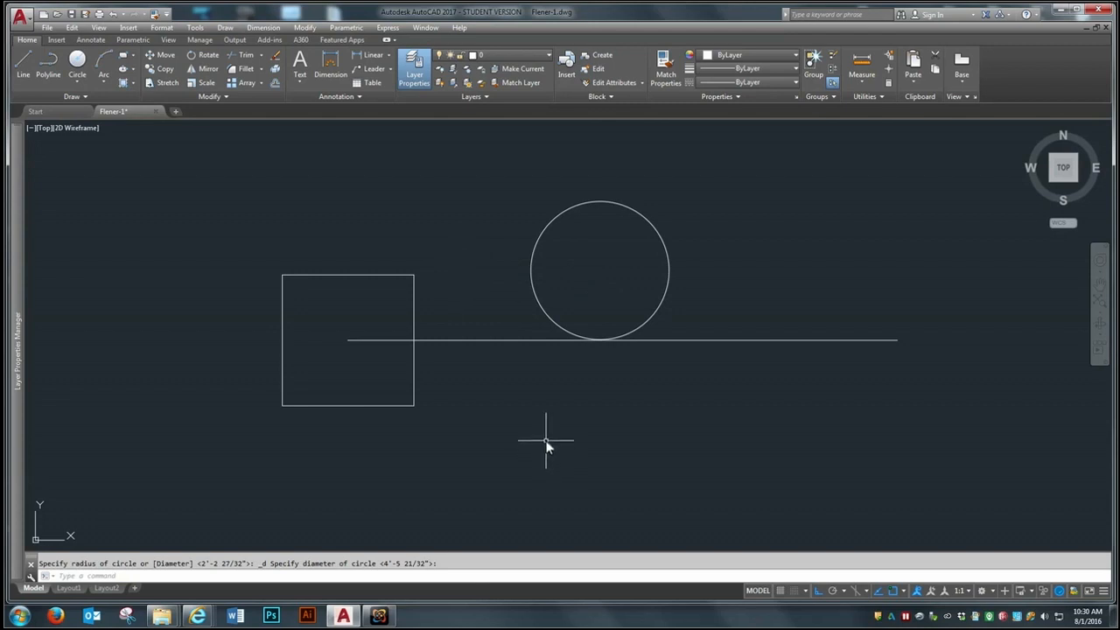
Step: Erase the circle above the horizontal line
{"action": "type", "text": "e"}
{"action": "key", "text": "Return"}
{"action": "left_click", "coordinate": [670, 196]}
{"action": "left_click", "coordinate": [634, 234]}
{"action": "key", "text": "Return"}
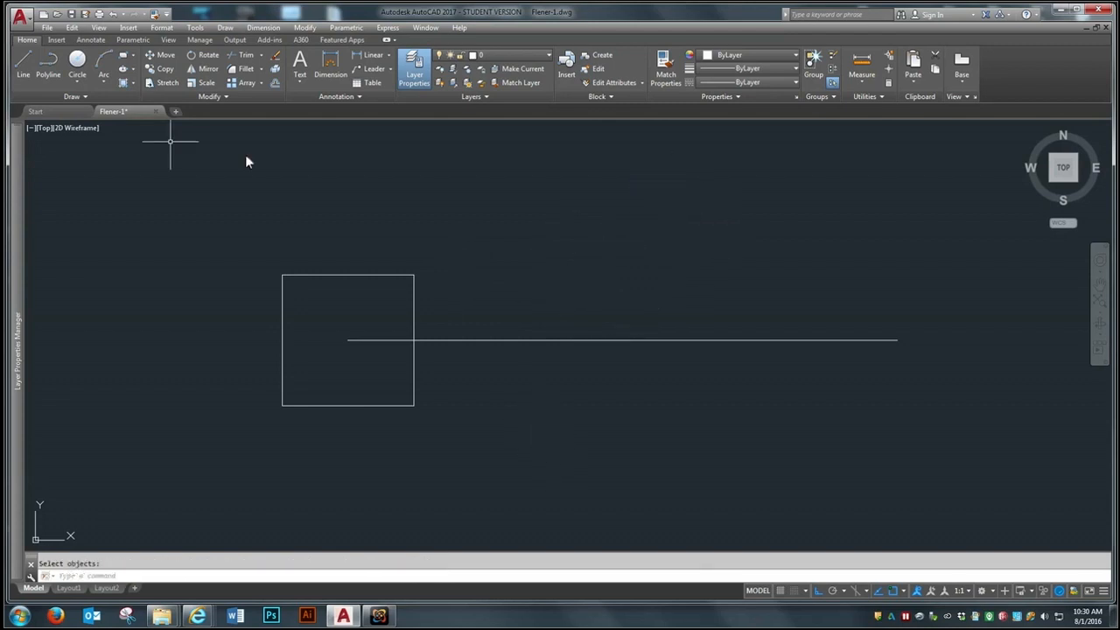
Step: Draw a 36-inch-diameter circle centered in the open area just above the middle of the horizontal line
{"action": "left_click", "coordinate": [74, 58]}
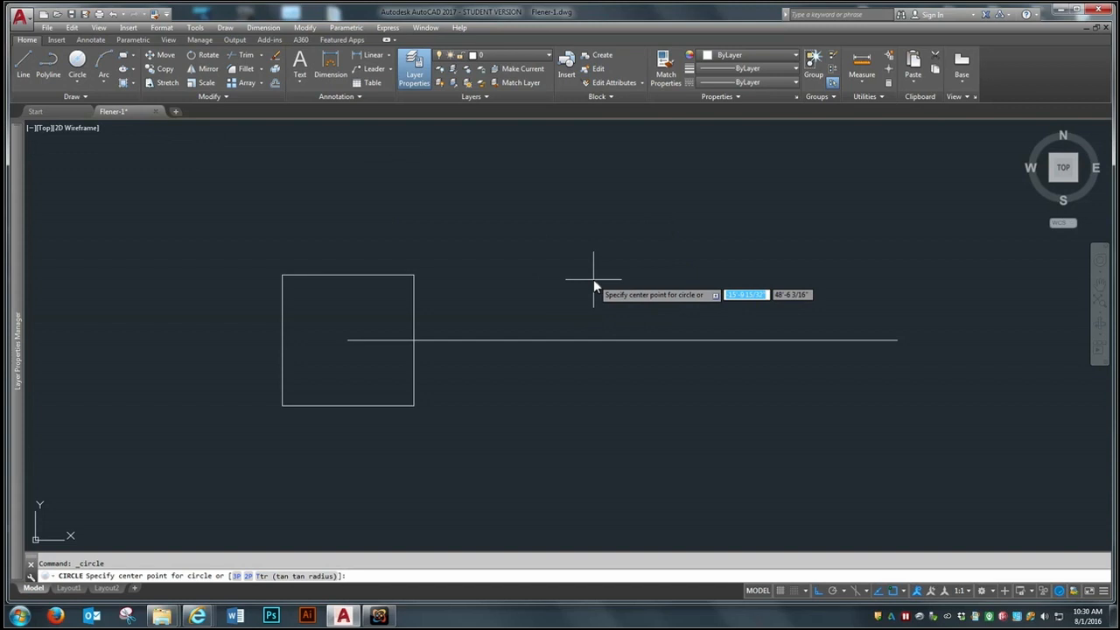
{"action": "left_click", "coordinate": [594, 279]}
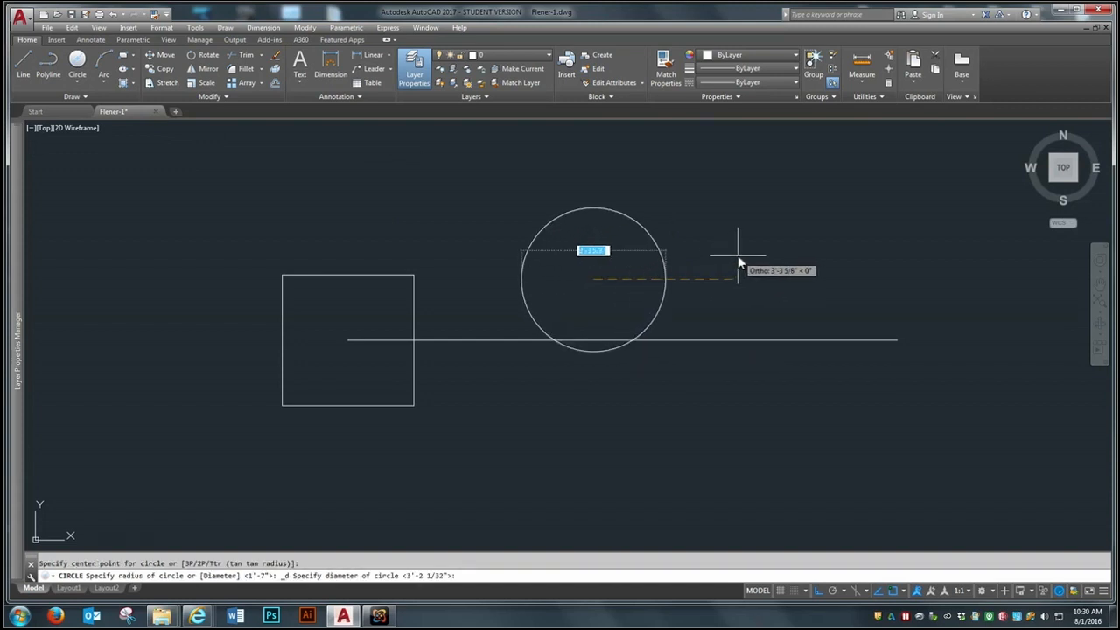
{"action": "type", "text": "36"}
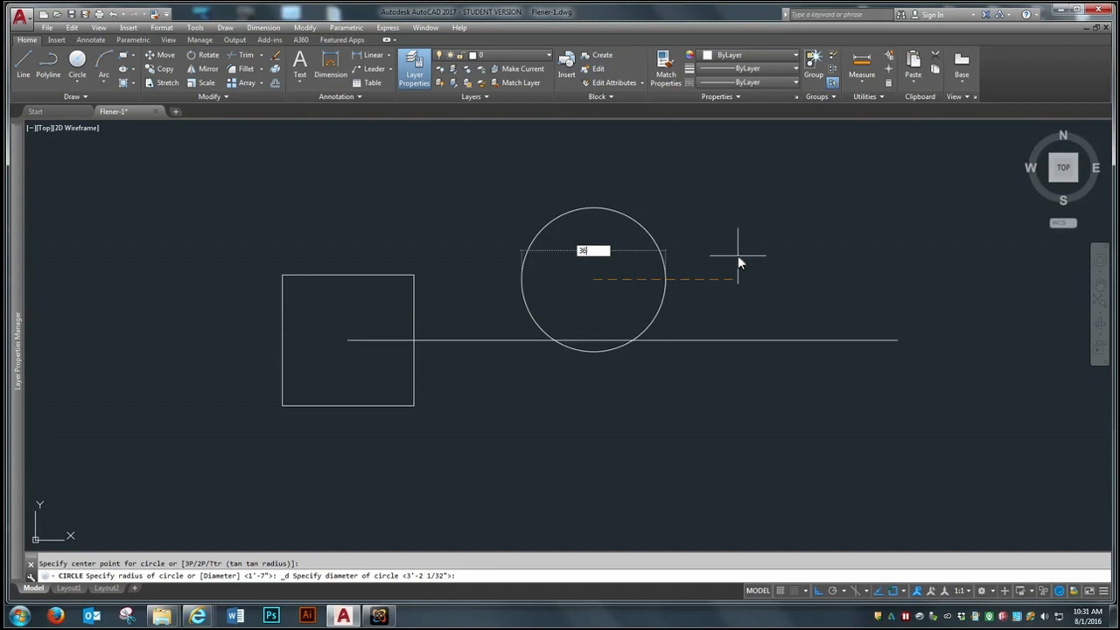
{"action": "key", "text": "Return"}
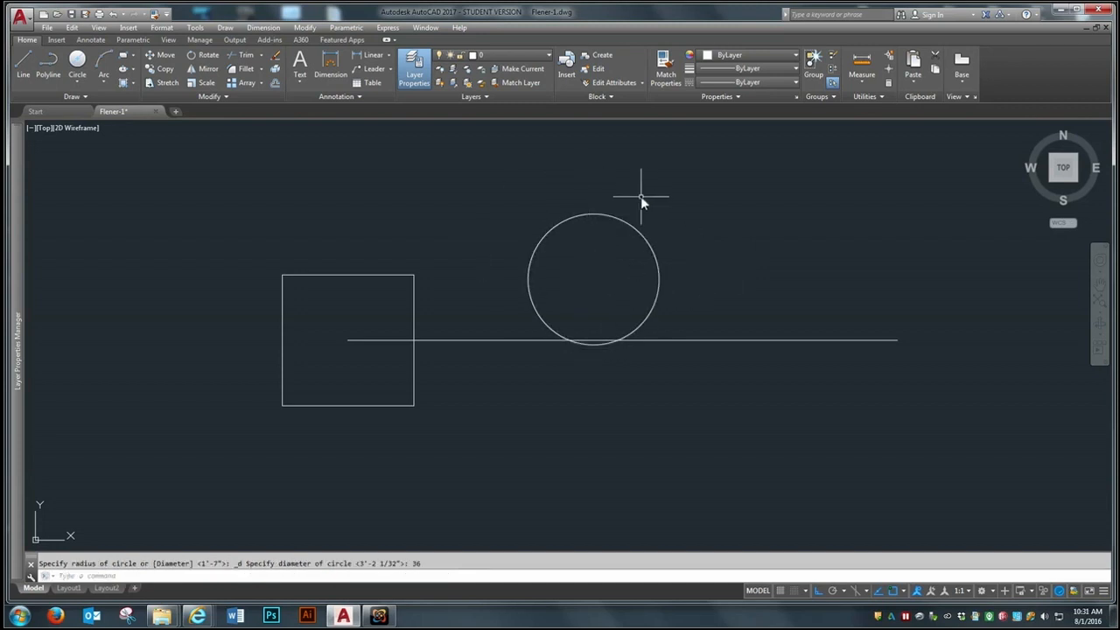
Step: Move the circle by its center onto the geometric center of the square
{"action": "type", "text": "m"}
{"action": "key", "text": "Return"}
{"action": "left_click", "coordinate": [659, 225]}
{"action": "left_click", "coordinate": [638, 258]}
{"action": "key", "text": "Return"}
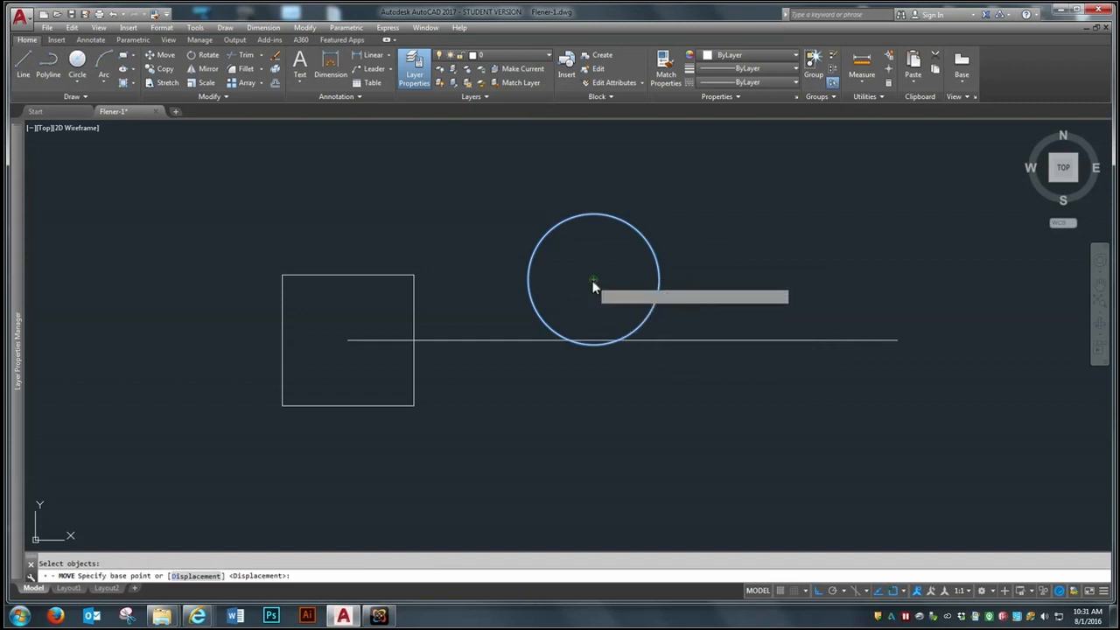
{"action": "left_click", "coordinate": [592, 282]}
{"action": "left_click", "coordinate": [353, 340]}
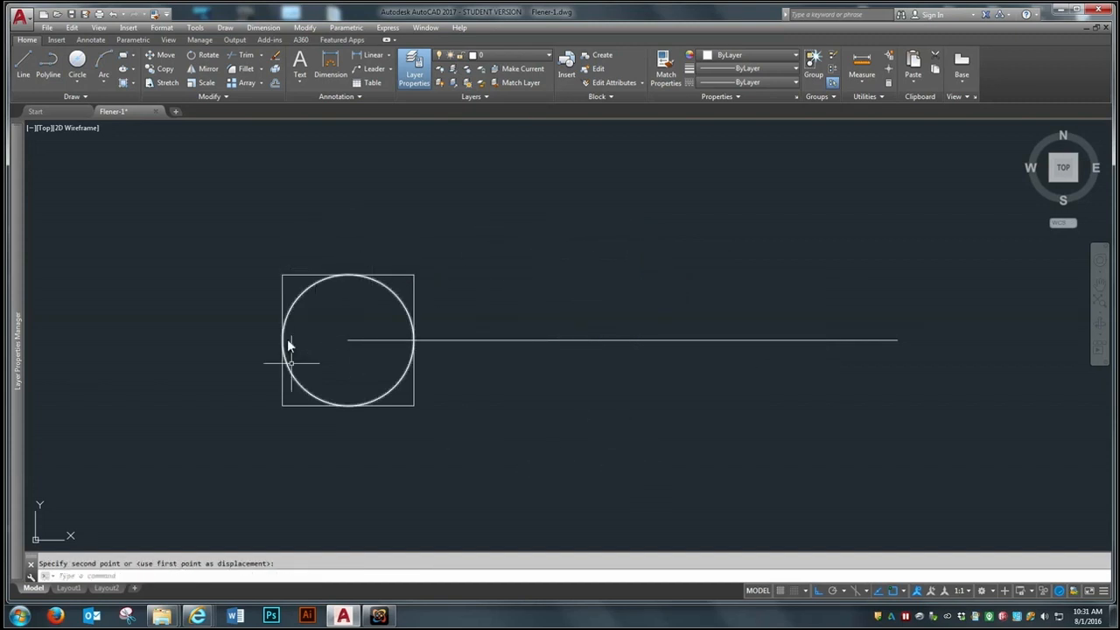
Step: Move the circle horizontally out of the square to near the middle of the horizontal line
{"action": "scroll", "coordinate": [171, 400], "scroll_direction": "down", "scroll_amount": 2}
{"action": "scroll", "coordinate": [185, 402], "scroll_direction": "up", "scroll_amount": 2}
{"action": "key", "text": "Return"}
{"action": "left_click", "coordinate": [353, 279]}
{"action": "key", "text": "Return"}
{"action": "left_click", "coordinate": [329, 300]}
{"action": "left_click", "coordinate": [600, 297]}
{"action": "scroll", "coordinate": [392, 424], "scroll_direction": "down", "scroll_amount": 2}
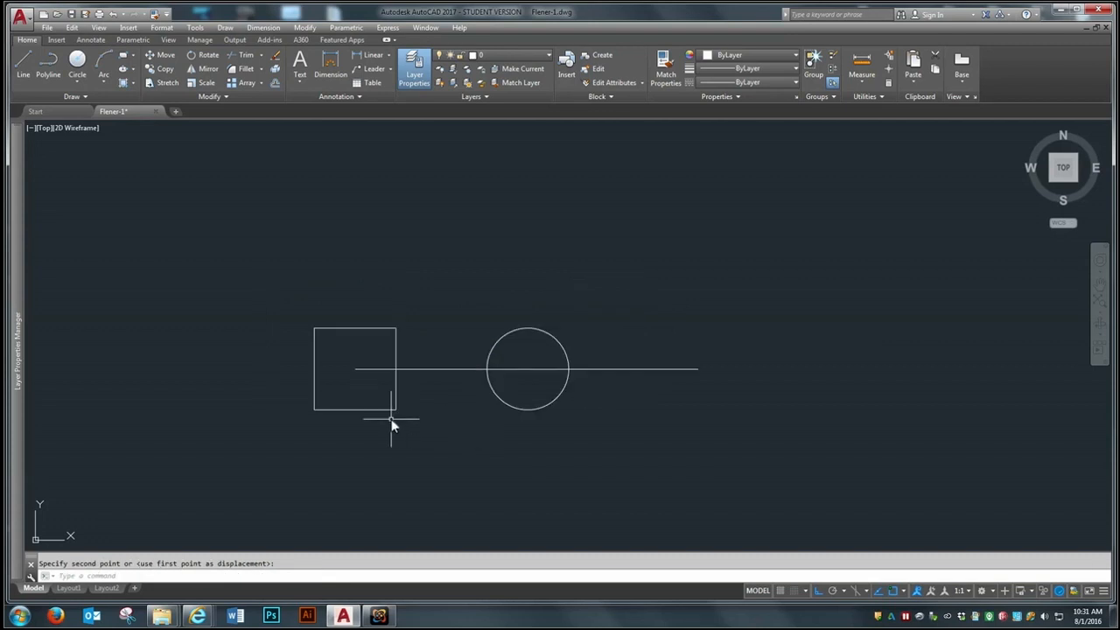
{"action": "scroll", "coordinate": [390, 330], "scroll_direction": "down", "scroll_amount": 2}
{"action": "scroll", "coordinate": [388, 332], "scroll_direction": "down", "scroll_amount": 1}
{"action": "scroll", "coordinate": [388, 331], "scroll_direction": "up", "scroll_amount": 5}
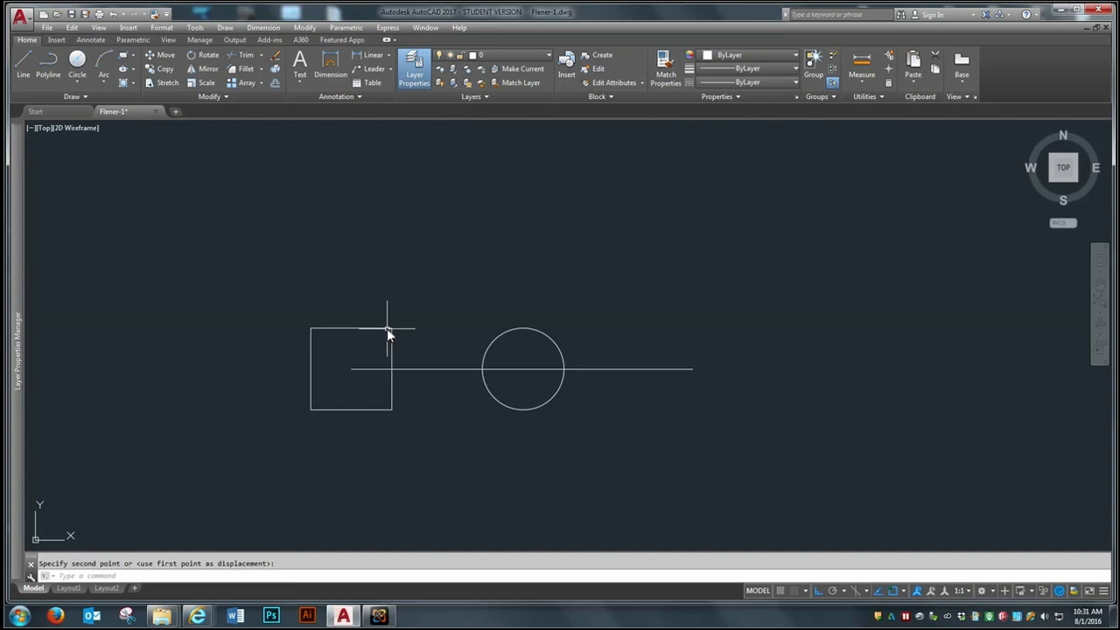
{"action": "scroll", "coordinate": [386, 328], "scroll_direction": "down", "scroll_amount": 4}
{"action": "scroll", "coordinate": [387, 416], "scroll_direction": "up", "scroll_amount": 2}
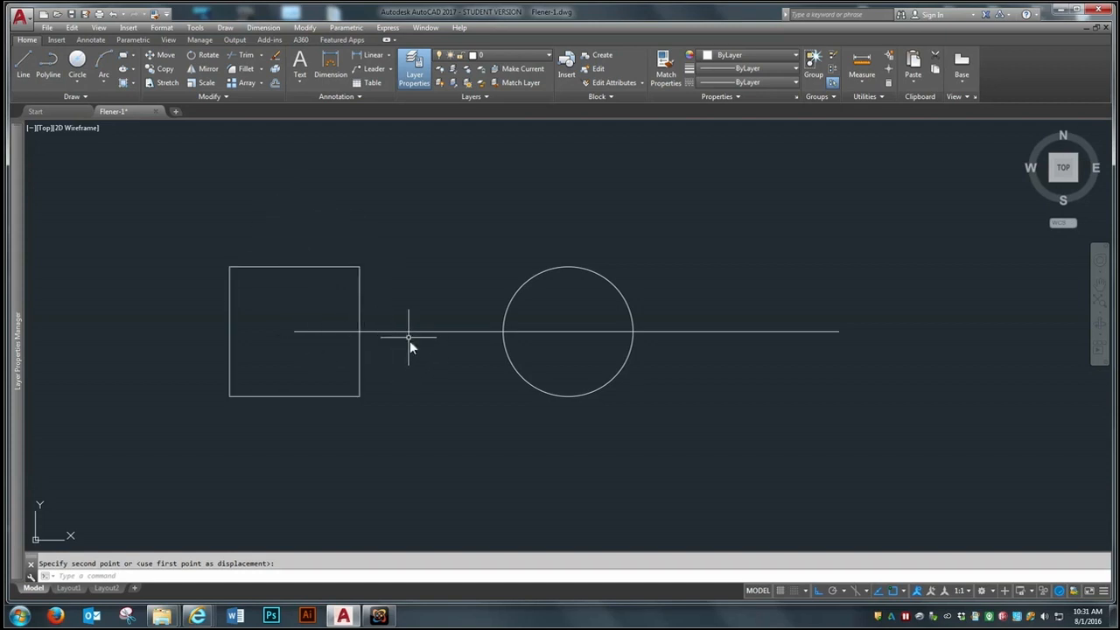
{"action": "scroll", "coordinate": [320, 395], "scroll_direction": "down", "scroll_amount": 2}
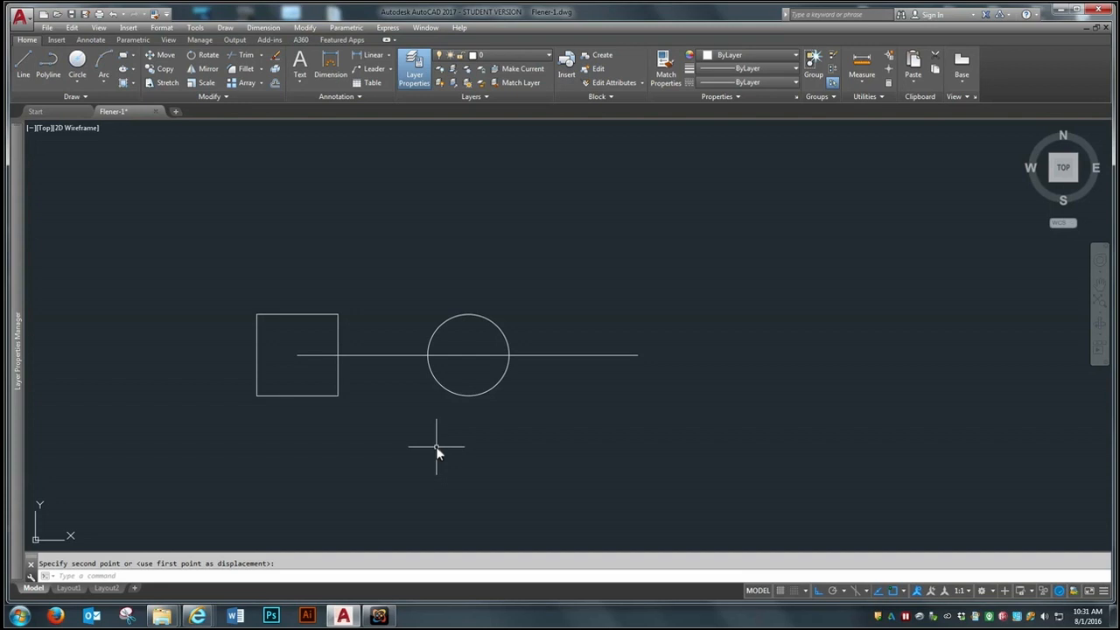
Step: Turn Ortho mode off and draw a line sloping down from above the circle to beyond the horizontal line's right end
{"action": "left_click", "coordinate": [819, 592]}
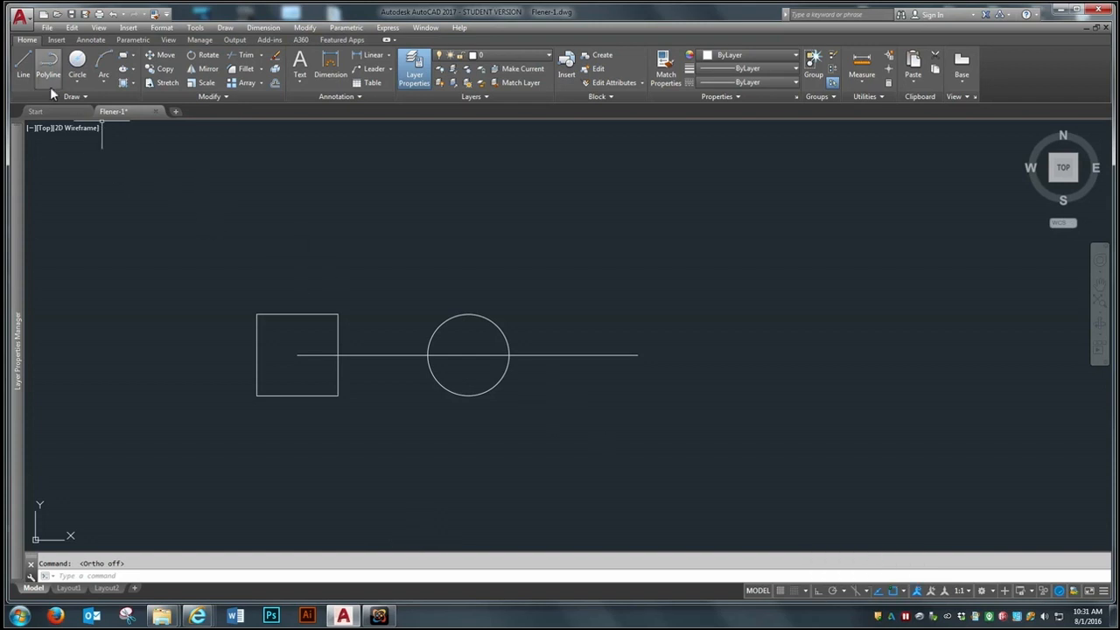
{"action": "left_click", "coordinate": [24, 63]}
{"action": "left_click", "coordinate": [367, 225]}
{"action": "left_click", "coordinate": [790, 406]}
{"action": "key", "text": "Return"}
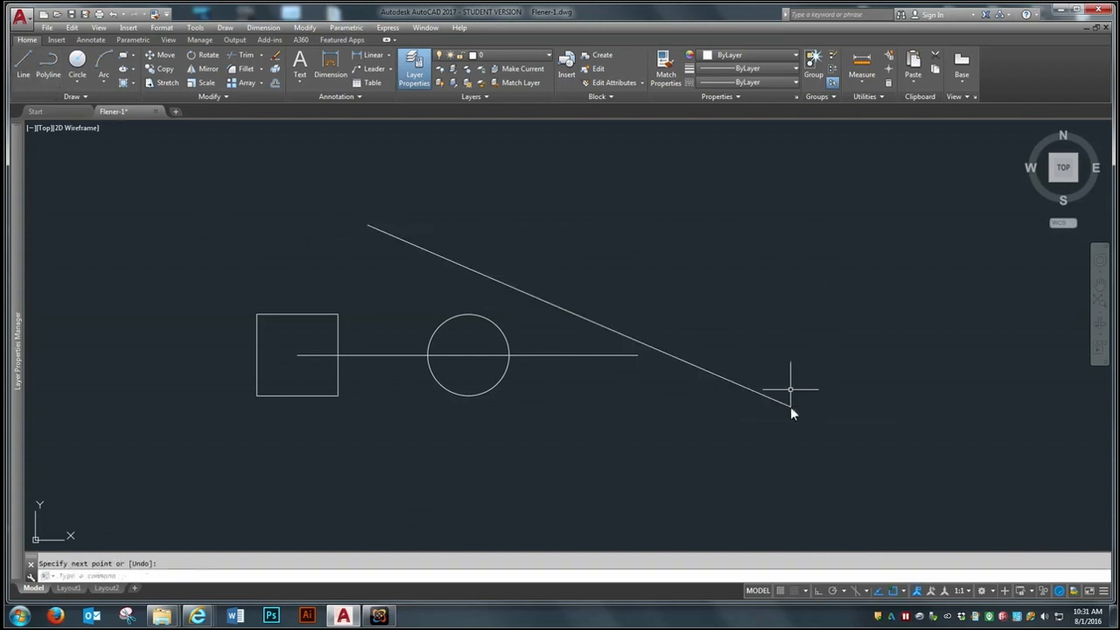
Step: Draw a steep diagonal line from the upper right down to the lower left, crossing the first sloping line
{"action": "key", "text": "Return"}
{"action": "left_click", "coordinate": [791, 227]}
{"action": "left_click", "coordinate": [610, 497]}
{"action": "key", "text": "Return"}
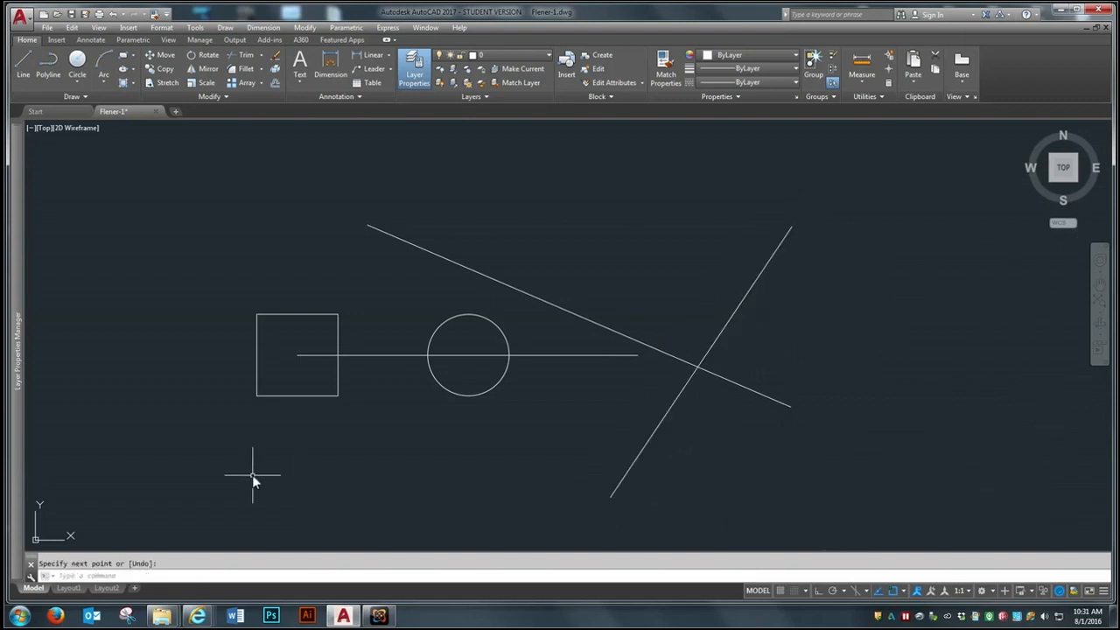
Step: Turn Ortho mode back on and draw a long horizontal line above the square, circle and sloping line
{"action": "left_click", "coordinate": [821, 591]}
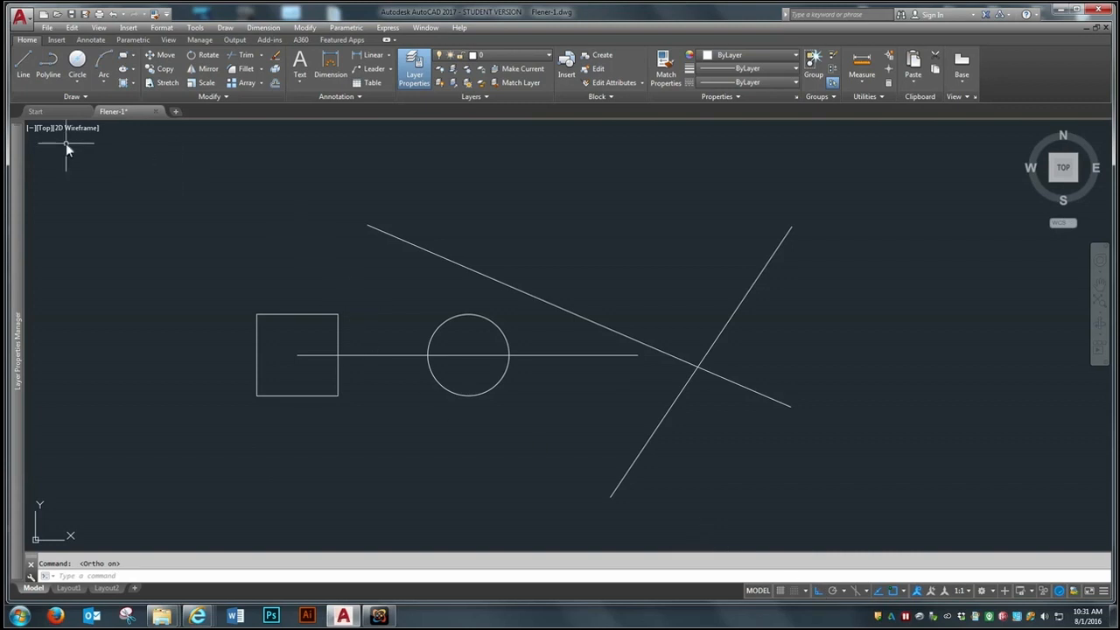
{"action": "left_click", "coordinate": [22, 67]}
{"action": "left_click", "coordinate": [268, 212]}
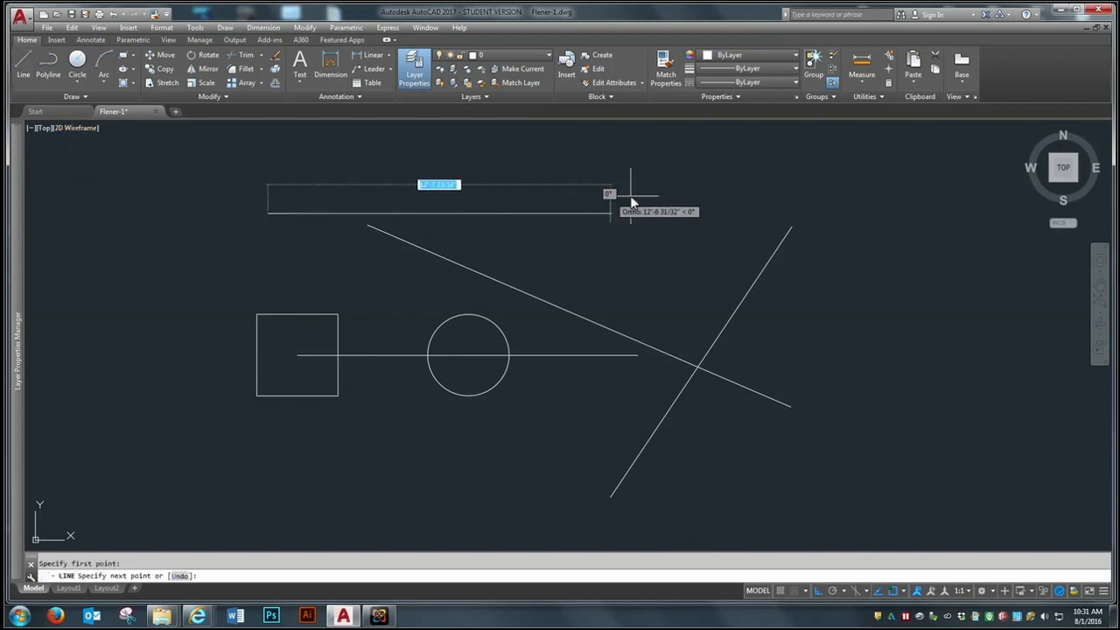
{"action": "key", "text": "Return"}
{"action": "key", "text": "Return"}
Step: Draw a vertical line from above the upper horizontal line down through the circle, ending below it
{"action": "left_click", "coordinate": [480, 134]}
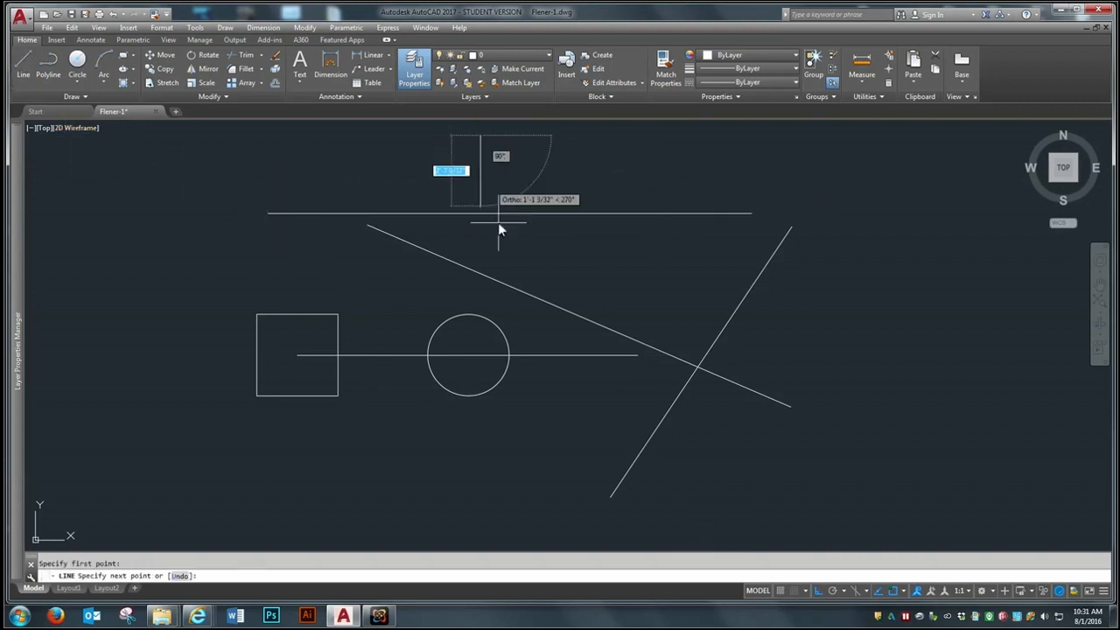
{"action": "left_click", "coordinate": [527, 475]}
{"action": "key", "text": "Return"}
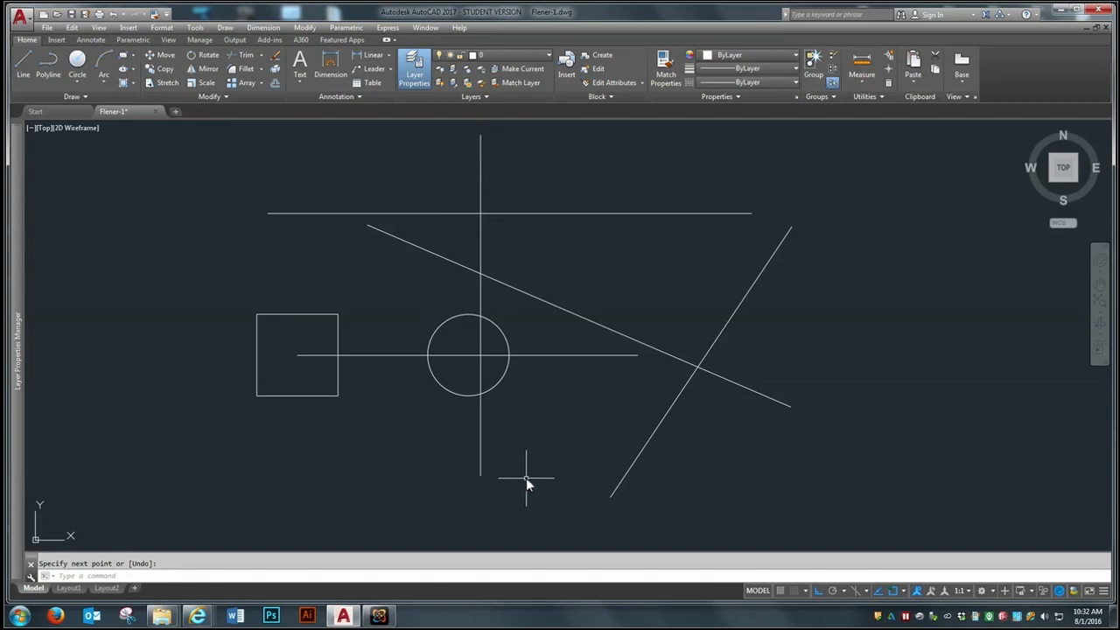
Step: Turn object snap on and draw a horizontal line from the vertical line's top endpoint to above the upper horizontal line's right end
{"action": "left_click", "coordinate": [894, 591]}
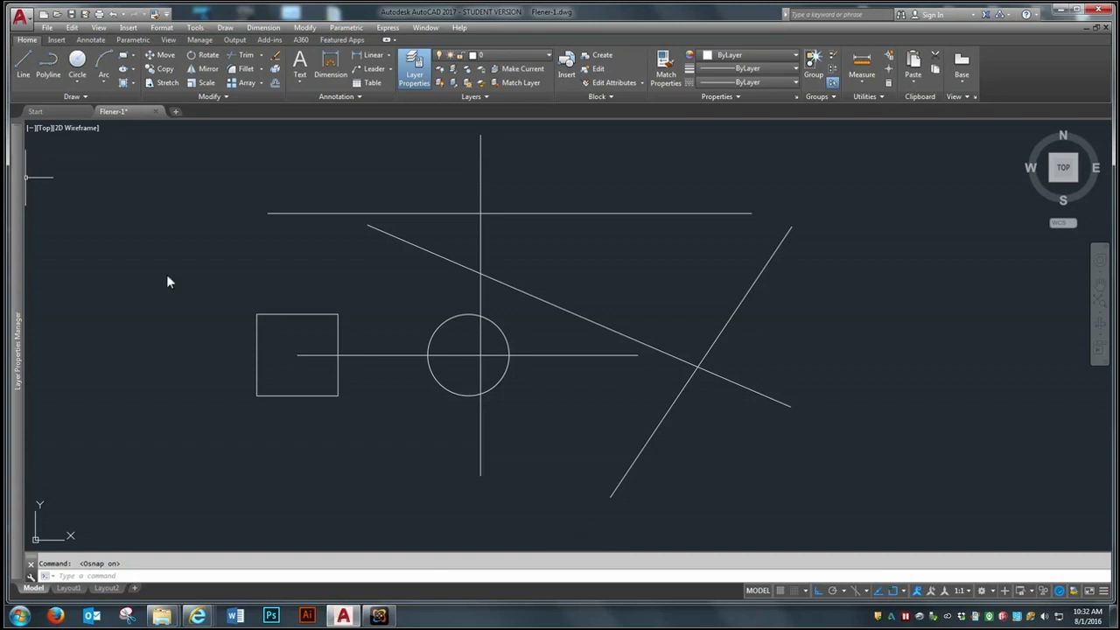
{"action": "left_click", "coordinate": [26, 65]}
{"action": "left_click", "coordinate": [480, 136]}
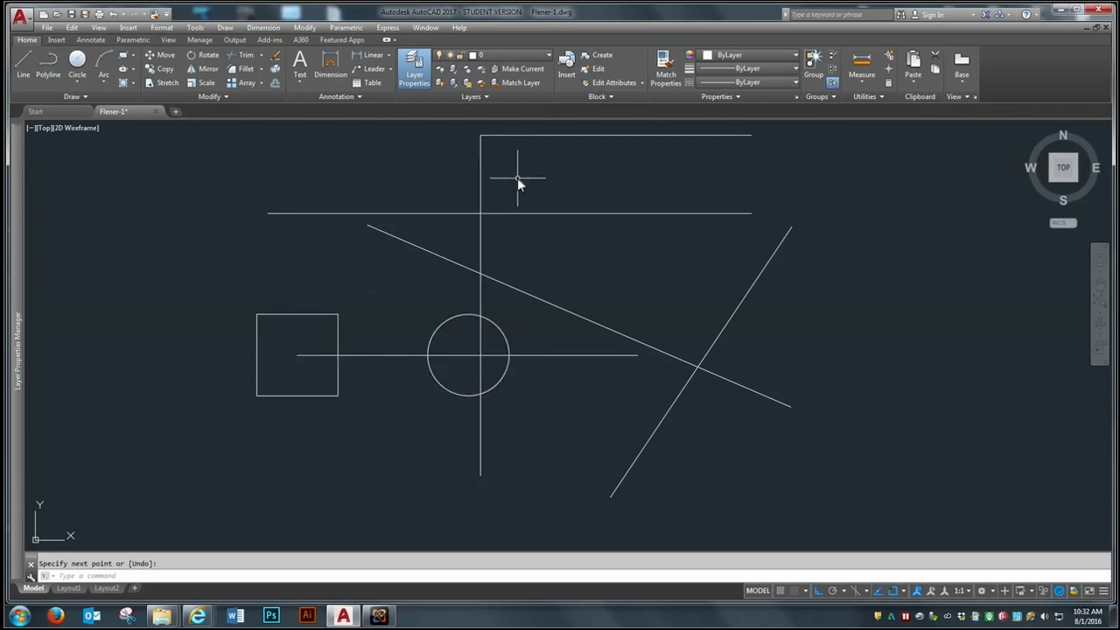
Step: Join the topmost horizontal line and the vertical line meeting at its endpoint into one polyline
{"action": "key", "text": "Return"}
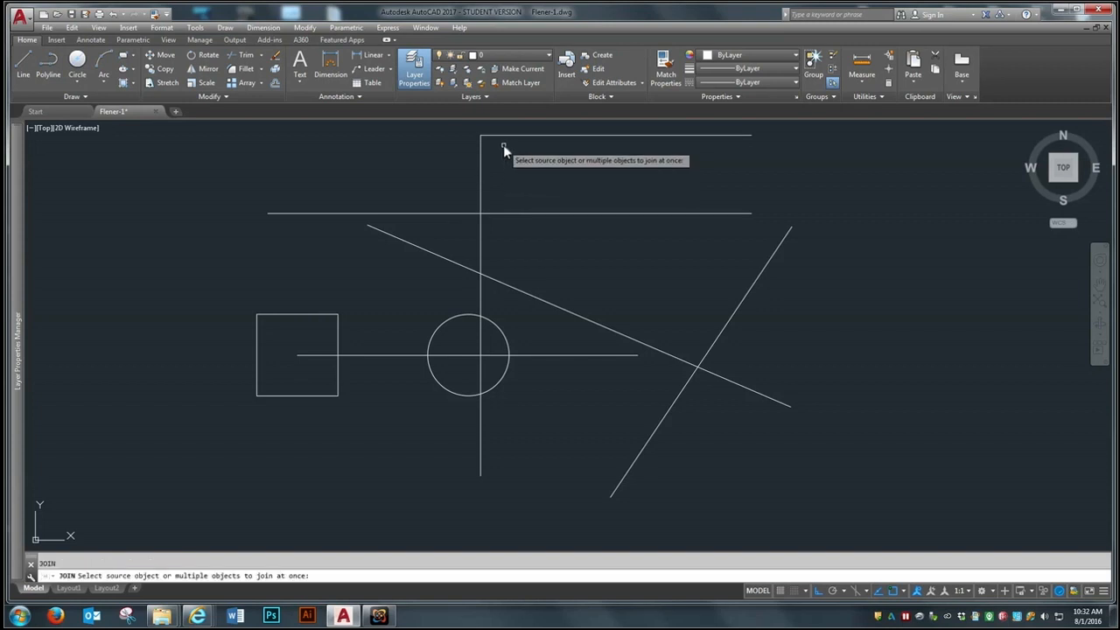
{"action": "left_click", "coordinate": [503, 134]}
{"action": "left_click", "coordinate": [470, 165]}
{"action": "key", "text": "Return"}
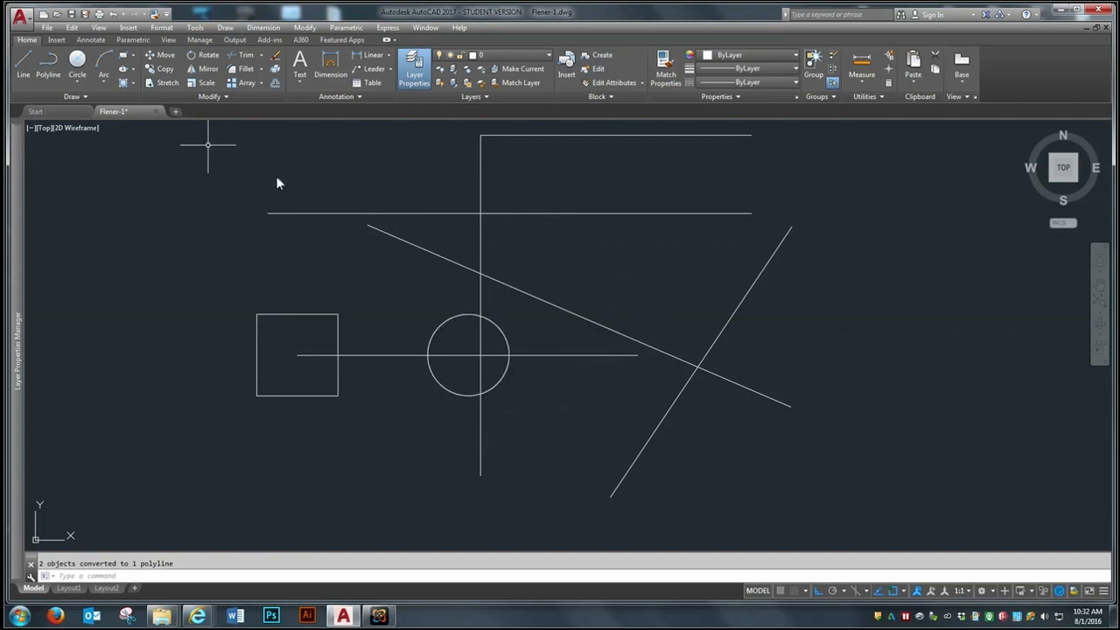
Step: Draw a circle about 3'-11 3/4" in diameter overlapping the right part of the lower of the two upper horizontal lines
{"action": "left_click", "coordinate": [77, 61]}
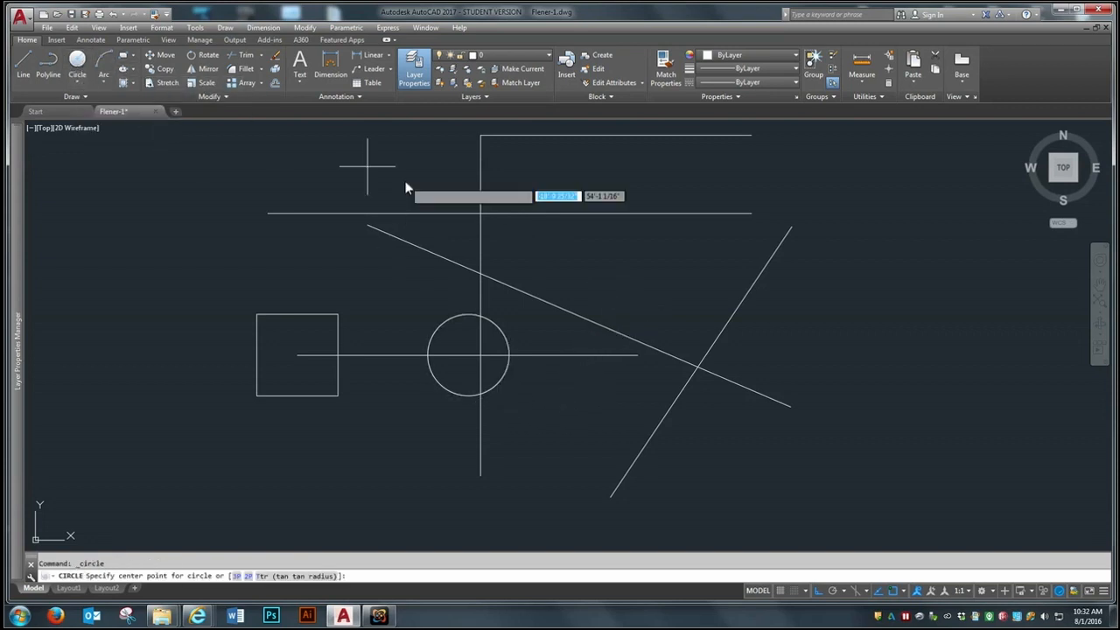
{"action": "left_click", "coordinate": [679, 259]}
{"action": "type", "text": "d"}
{"action": "key", "text": "Return"}
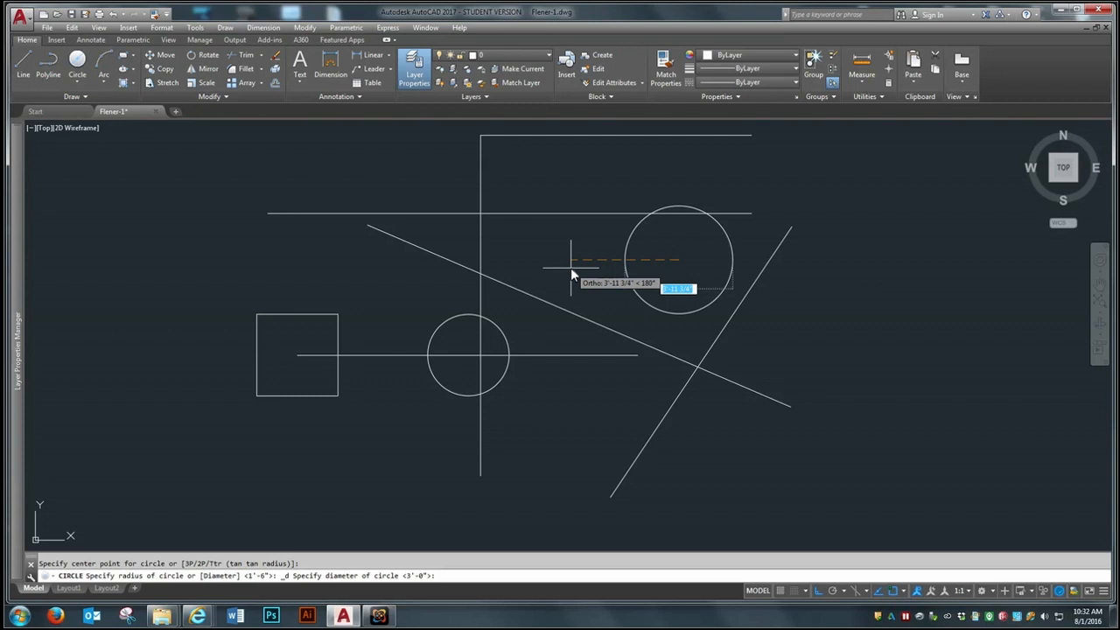
{"action": "left_click", "coordinate": [570, 268]}
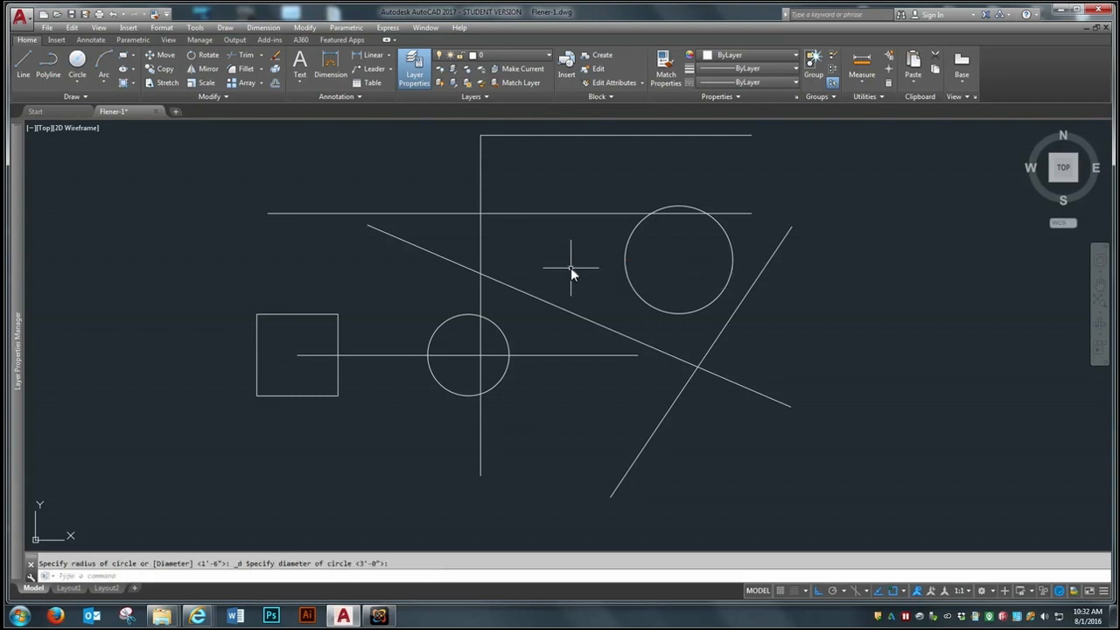
Step: Draw a circle about 3'-8 3/8" in diameter in the empty area to the upper right of the lines
{"action": "left_click", "coordinate": [77, 60]}
{"action": "left_click", "coordinate": [911, 219]}
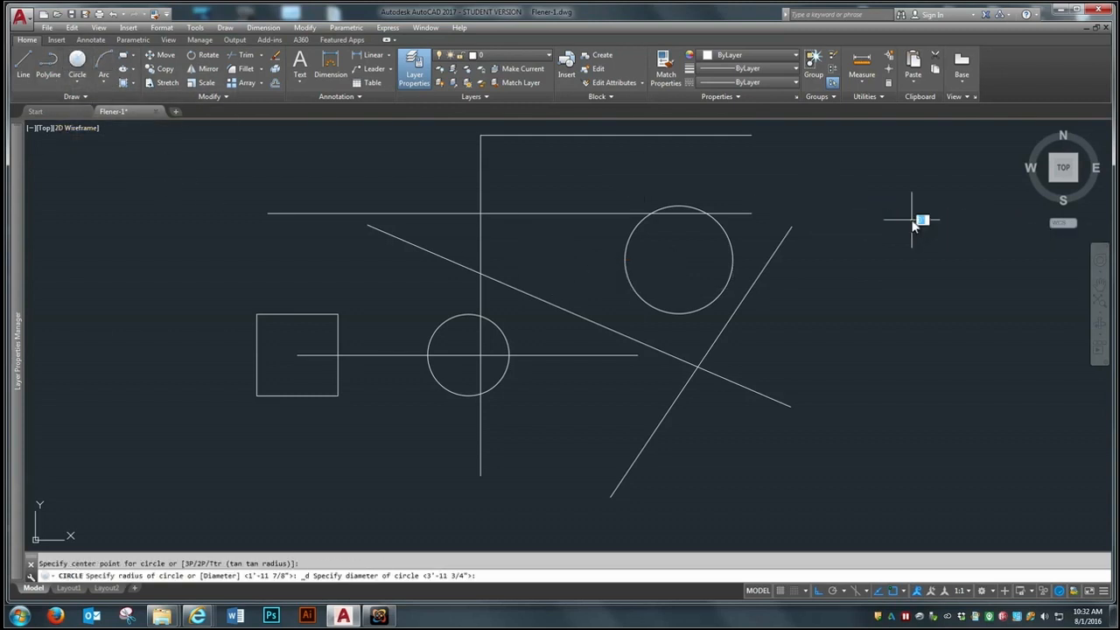
{"action": "left_click", "coordinate": [883, 320]}
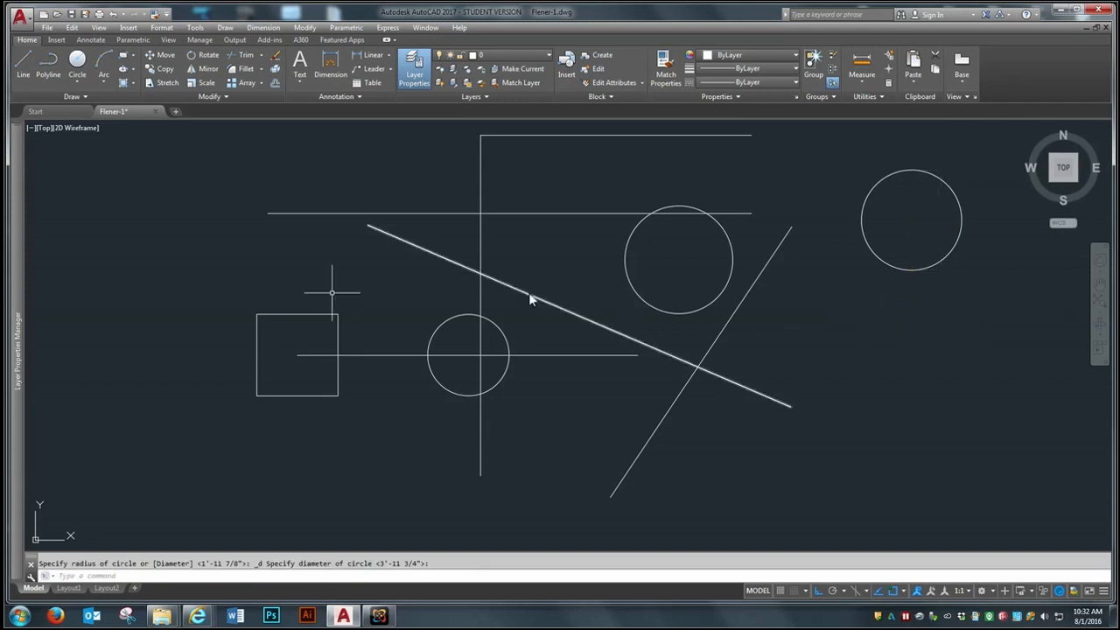
Step: Draw a circle with a diameter of 48 just below the rightmost circle
{"action": "left_click", "coordinate": [77, 60]}
{"action": "left_click", "coordinate": [950, 346]}
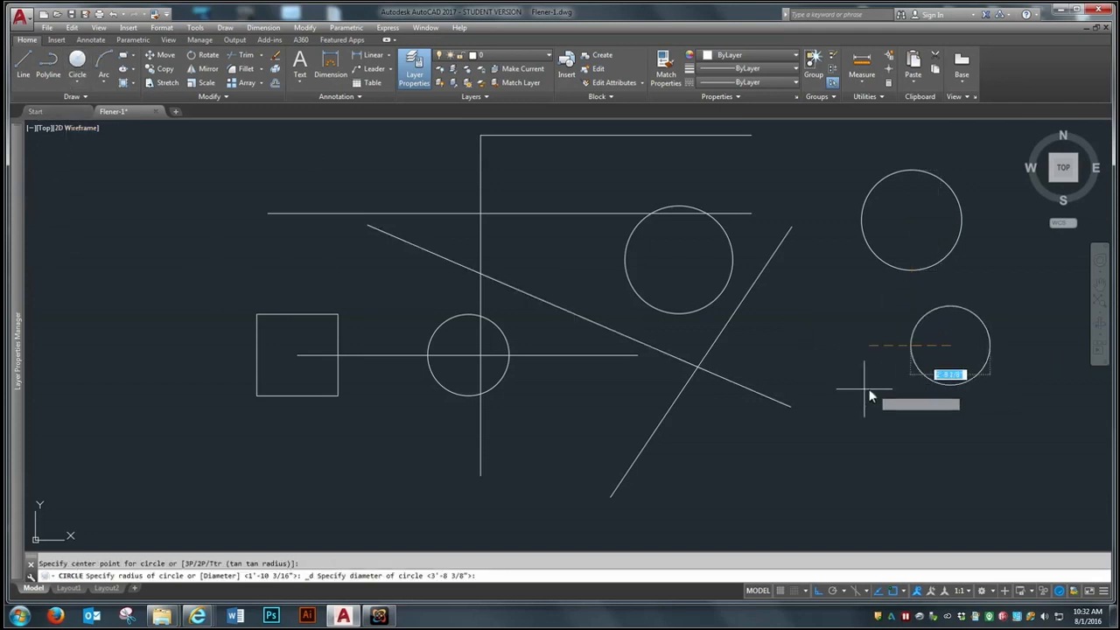
{"action": "type", "text": "48"}
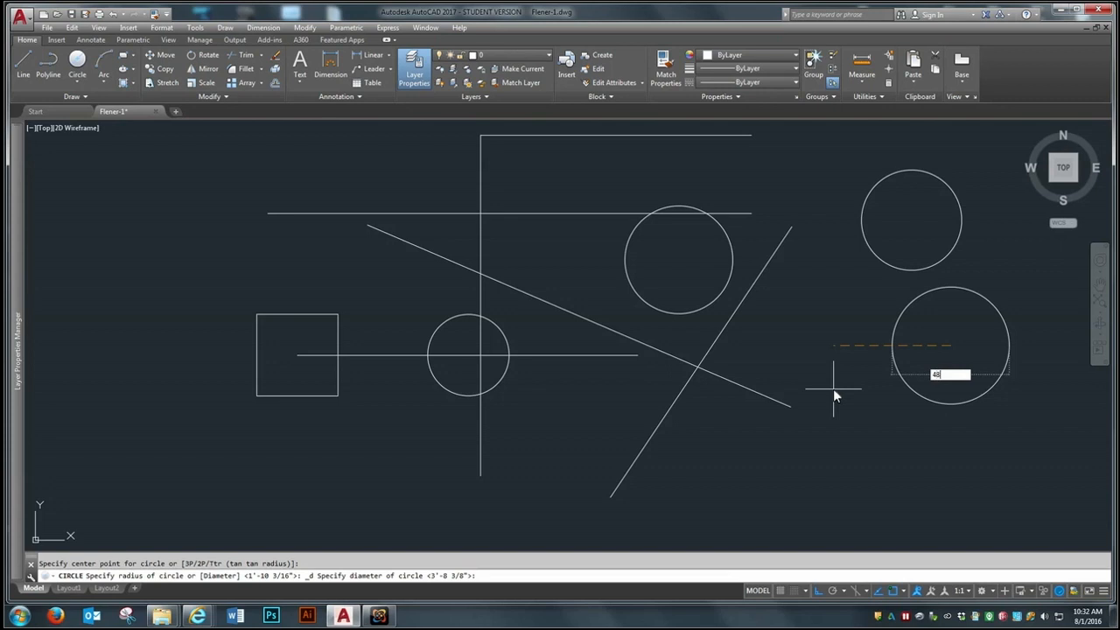
{"action": "key", "text": "Return"}
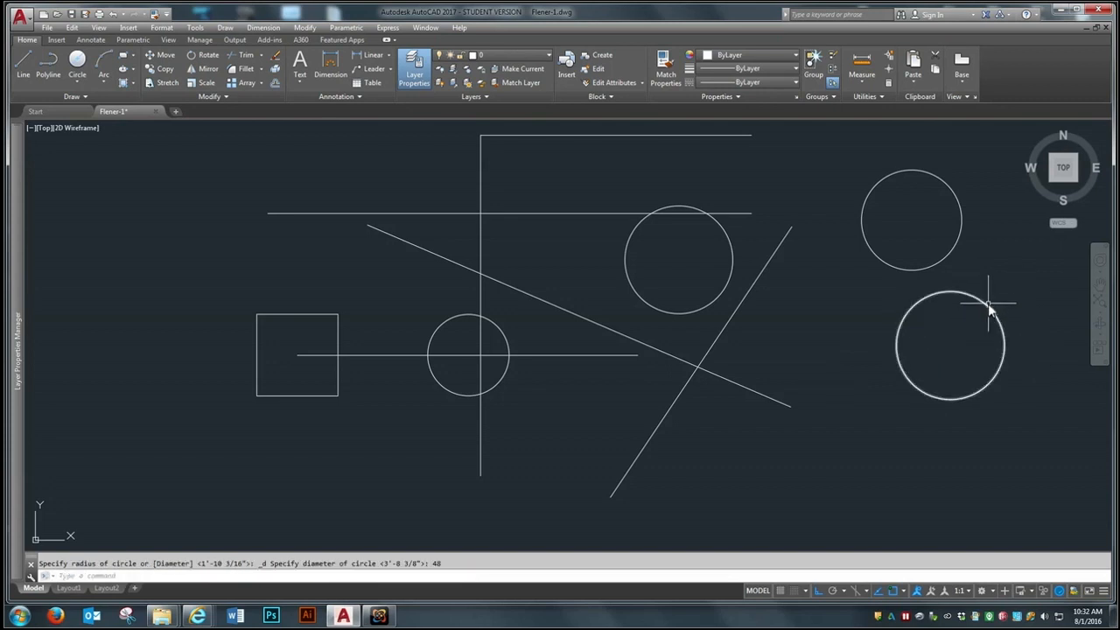
Step: Draw a center-radius circle with a radius of 48 at the upper left of the square
{"action": "left_click", "coordinate": [75, 81]}
{"action": "left_click", "coordinate": [91, 105]}
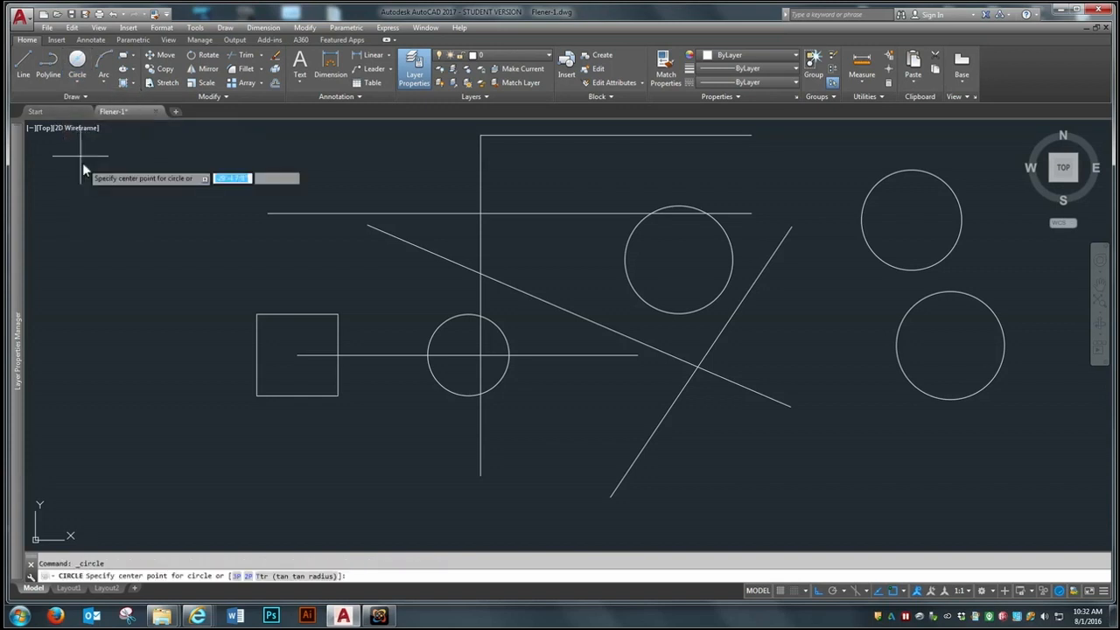
{"action": "left_click", "coordinate": [207, 266]}
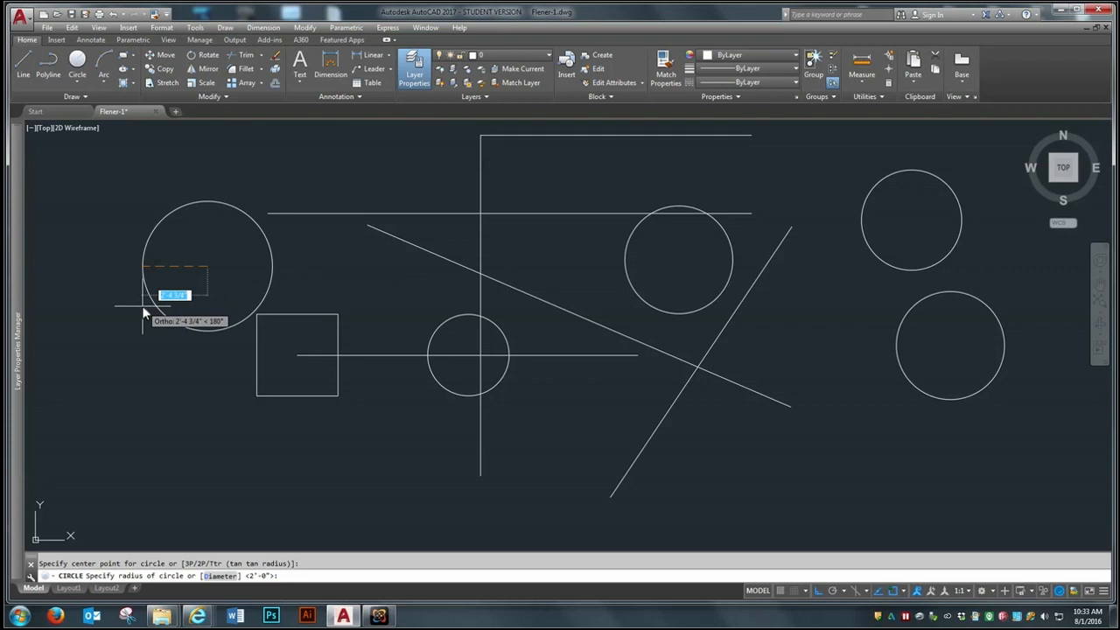
{"action": "type", "text": "48"}
{"action": "key", "text": "Return"}
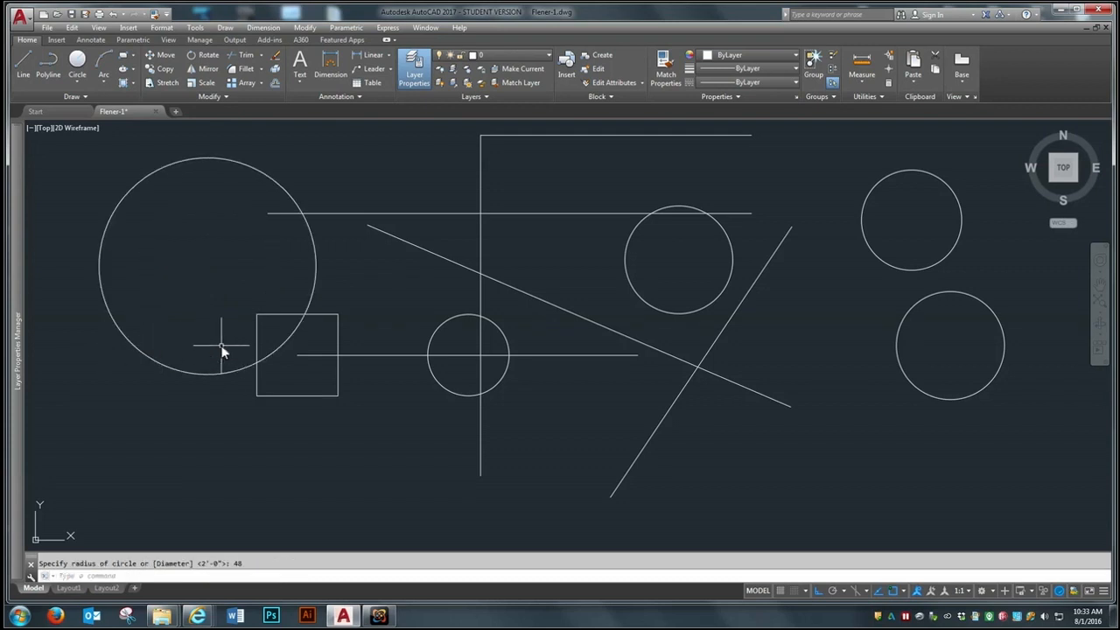
Step: Erase the large circle at the upper left of the square
{"action": "type", "text": "e"}
{"action": "key", "text": "Return"}
{"action": "left_click", "coordinate": [200, 305]}
{"action": "left_click", "coordinate": [143, 391]}
{"action": "key", "text": "Return"}
{"action": "key", "text": "Return"}
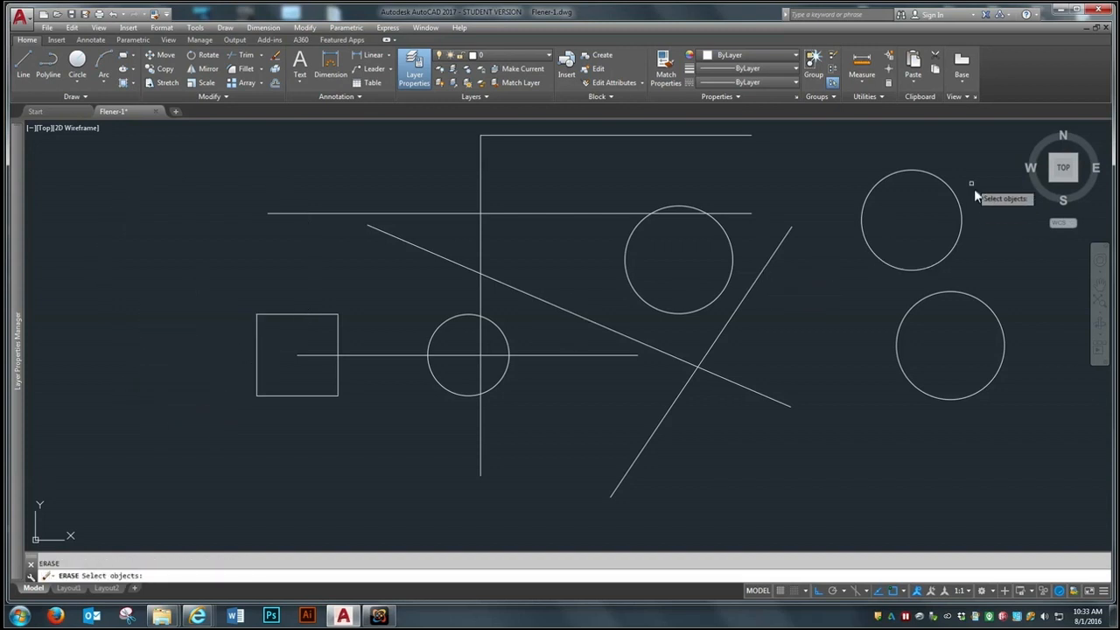
Step: Erase all remaining objects in the drawing with one crossing selection
{"action": "left_click", "coordinate": [992, 159]}
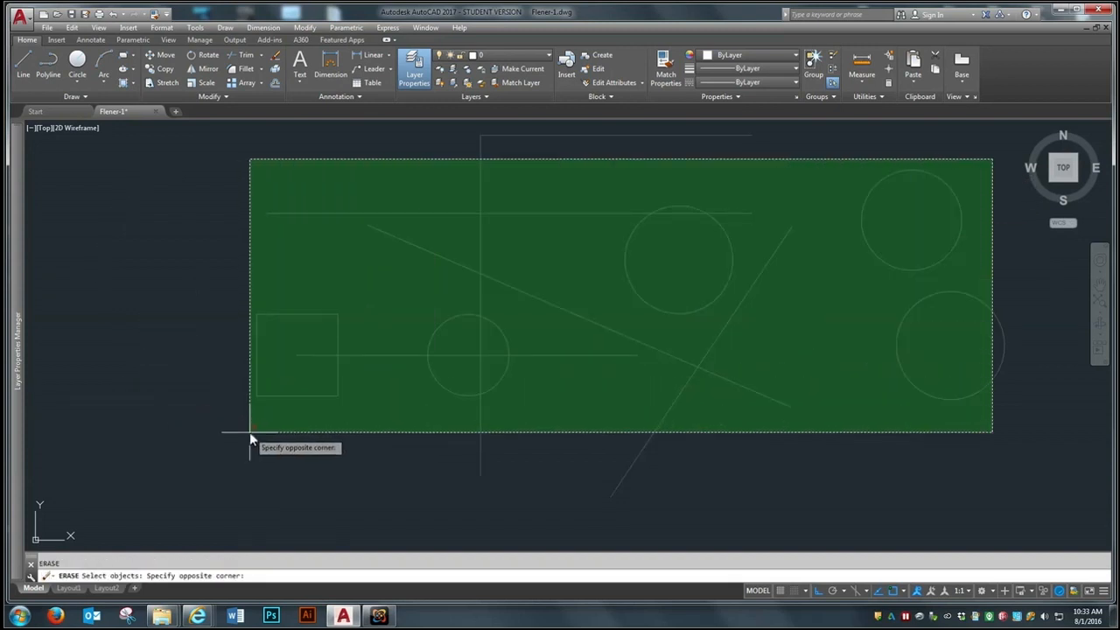
{"action": "left_click", "coordinate": [249, 432]}
{"action": "key", "text": "Return"}
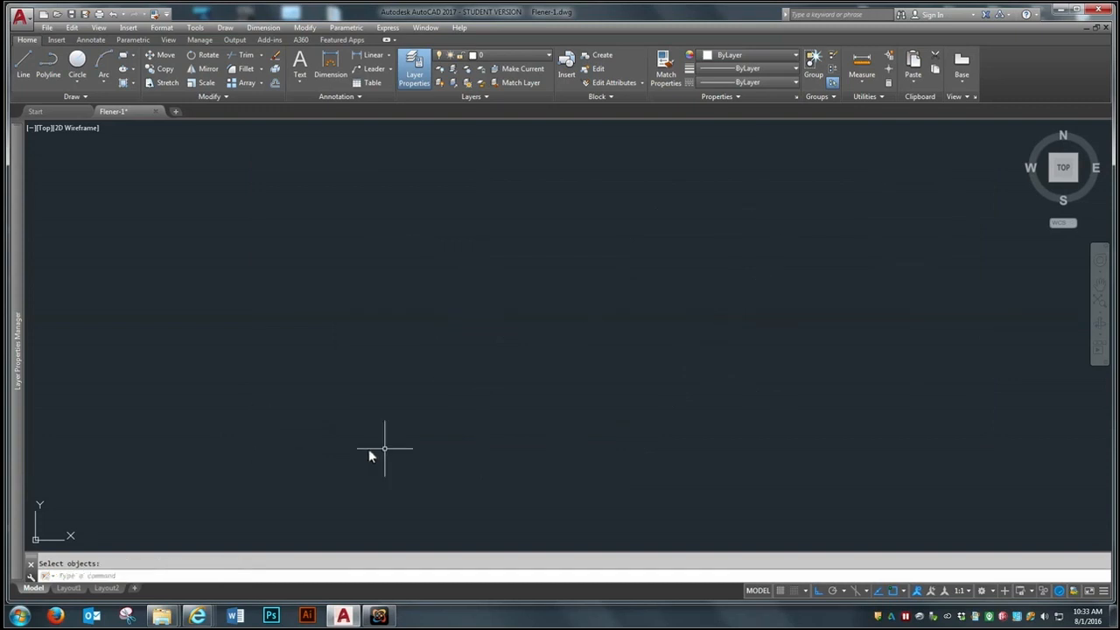
Step: Turn Ortho mode off and draw a closed five-pointed star from connected lines in the left part of the drawing
{"action": "left_click", "coordinate": [819, 592]}
{"action": "left_click", "coordinate": [24, 66]}
{"action": "left_click", "coordinate": [141, 329]}
{"action": "left_click", "coordinate": [254, 179]}
{"action": "left_click", "coordinate": [421, 444]}
{"action": "left_click", "coordinate": [103, 193]}
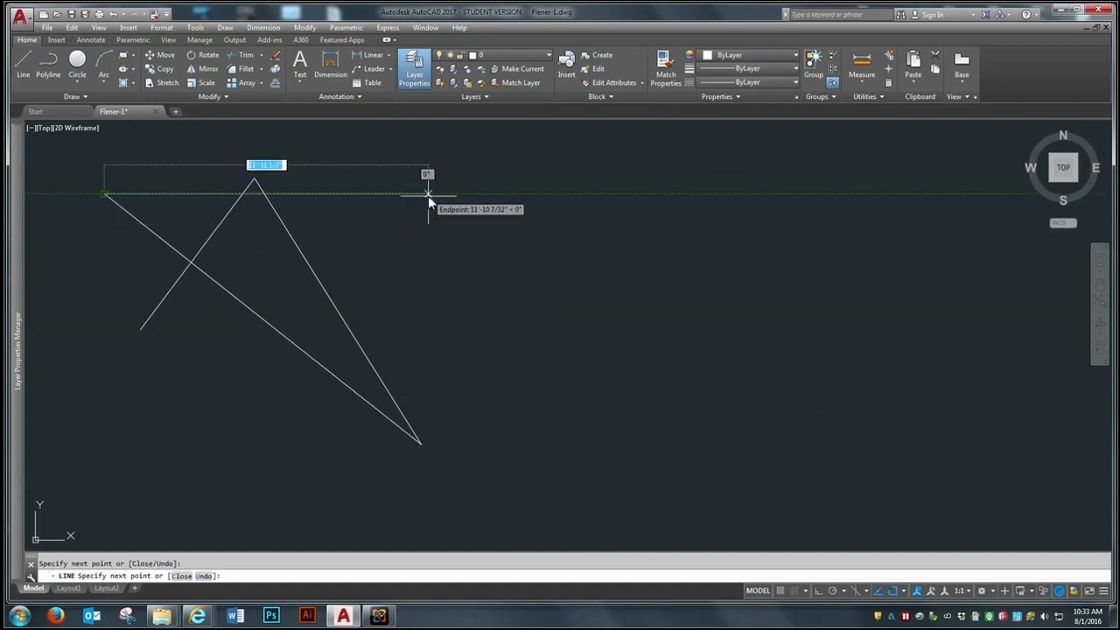
{"action": "left_click", "coordinate": [440, 261]}
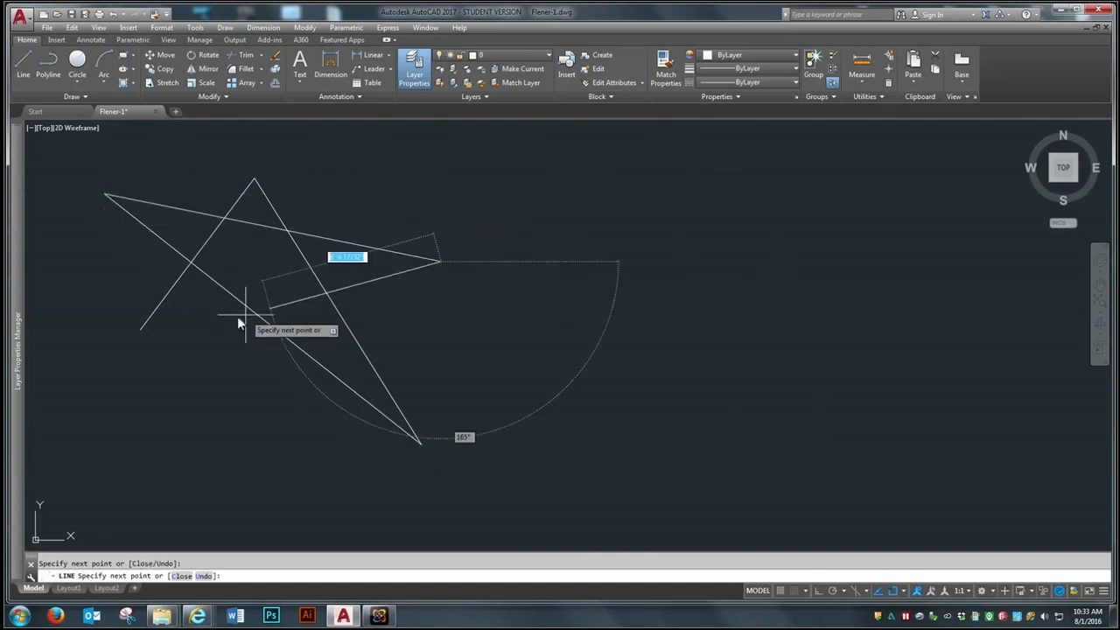
{"action": "left_click", "coordinate": [138, 328]}
{"action": "key", "text": "Return"}
Step: Draw three separate, roughly parallel diagonal lines sloping down to the right, beside the star
{"action": "scroll", "coordinate": [307, 439], "scroll_direction": "down", "scroll_amount": 1}
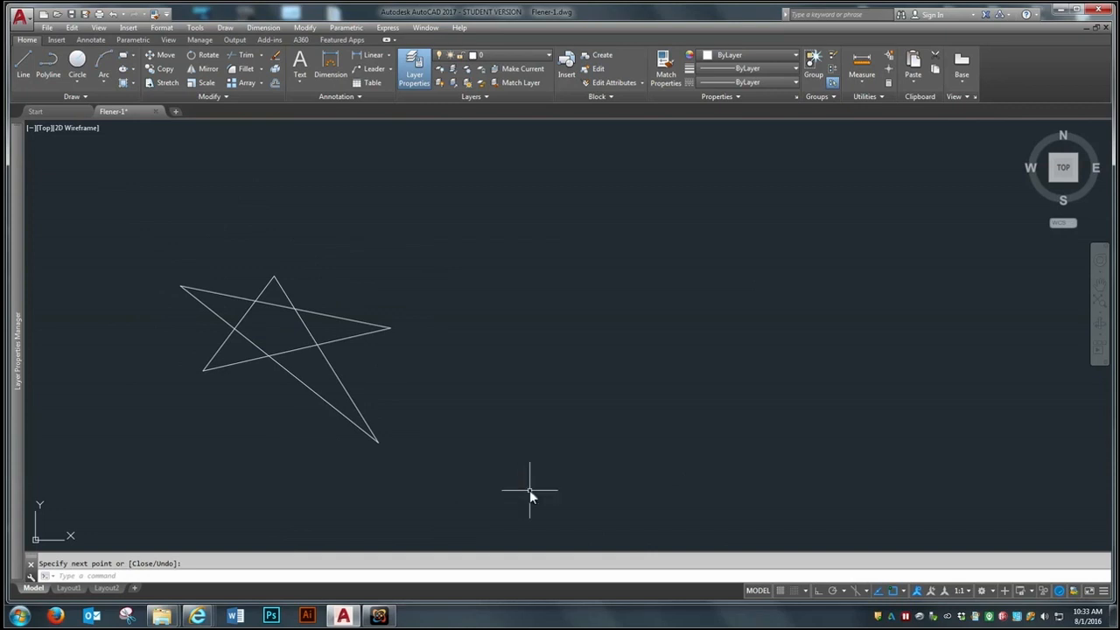
{"action": "scroll", "coordinate": [529, 491], "scroll_direction": "up", "scroll_amount": 2}
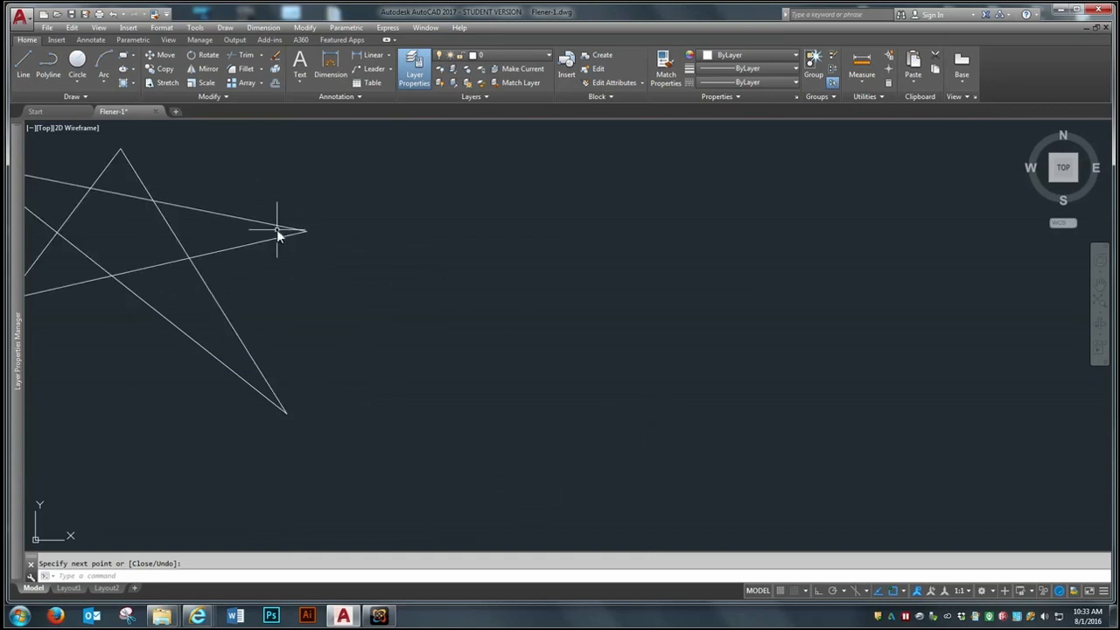
{"action": "left_click", "coordinate": [26, 59]}
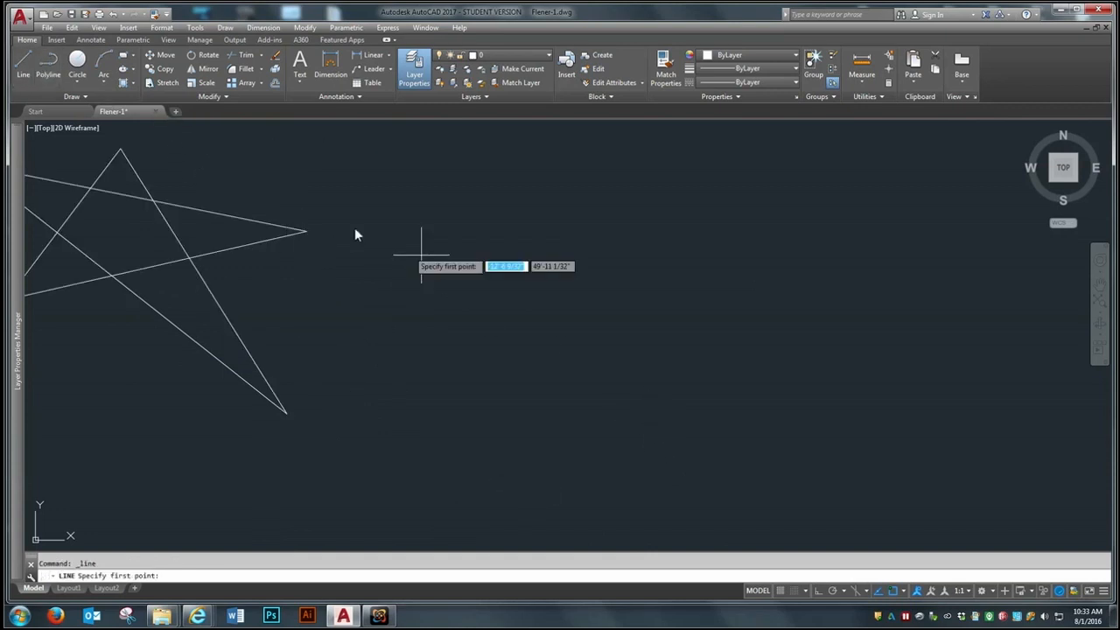
{"action": "left_click", "coordinate": [457, 195]}
{"action": "left_click", "coordinate": [673, 352]}
{"action": "key", "text": "Return"}
{"action": "key", "text": "Return"}
{"action": "left_click", "coordinate": [434, 219]}
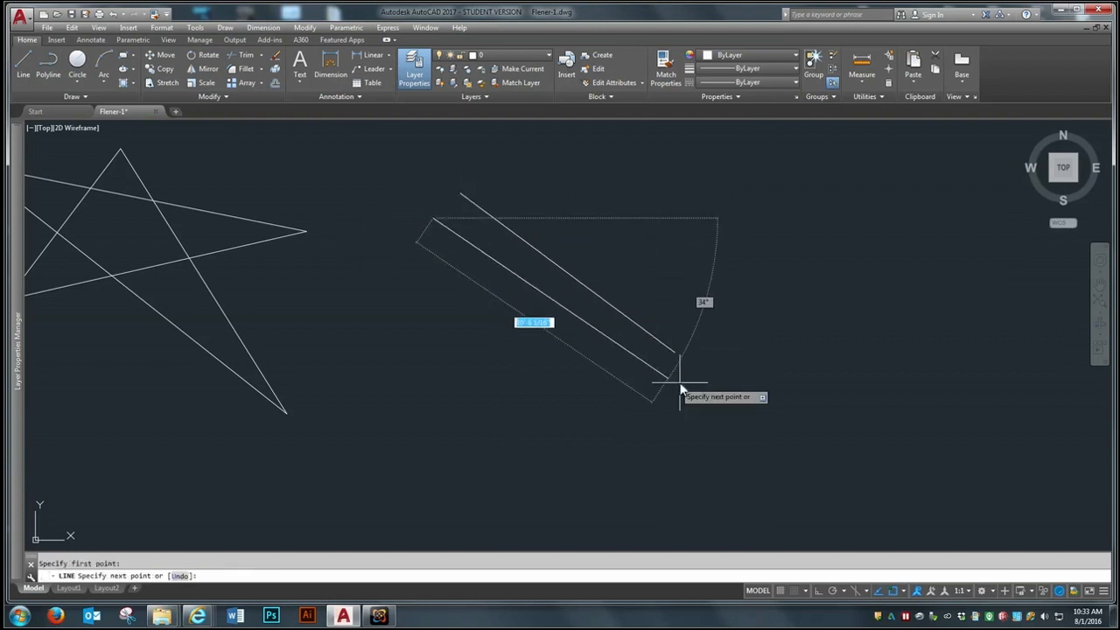
{"action": "left_click", "coordinate": [678, 407]}
{"action": "key", "text": "Return"}
{"action": "key", "text": "Return"}
{"action": "left_click", "coordinate": [388, 254]}
{"action": "left_click", "coordinate": [655, 451]}
Step: Draw three separate diagonal lines rising to the right across the first three, forming a crosshatch
{"action": "key", "text": "Return"}
{"action": "key", "text": "Return"}
{"action": "left_click", "coordinate": [385, 360]}
{"action": "left_click", "coordinate": [575, 183]}
{"action": "key", "text": "Return"}
{"action": "left_click", "coordinate": [450, 399]}
{"action": "left_click", "coordinate": [647, 210]}
{"action": "key", "text": "Return"}
{"action": "key", "text": "Return"}
{"action": "left_click", "coordinate": [517, 430]}
{"action": "left_click", "coordinate": [673, 257]}
{"action": "key", "text": "Return"}
Step: Draw a small circle to the right of the crosshatch and a large circle overlapping it at the lower right
{"action": "scroll", "coordinate": [189, 317], "scroll_direction": "down", "scroll_amount": 2}
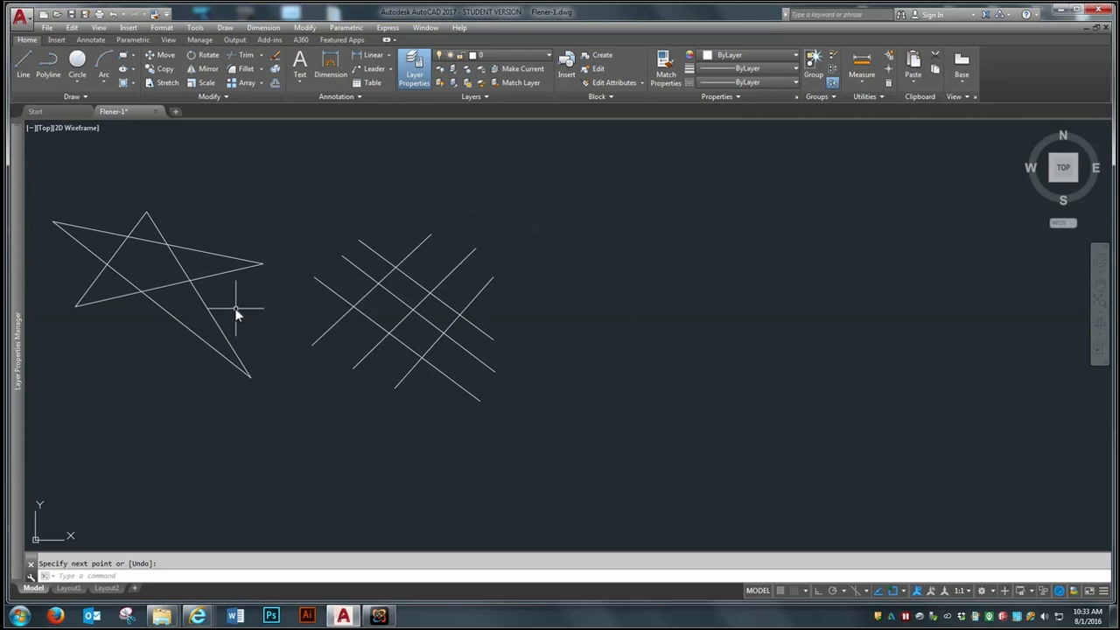
{"action": "left_click", "coordinate": [77, 82]}
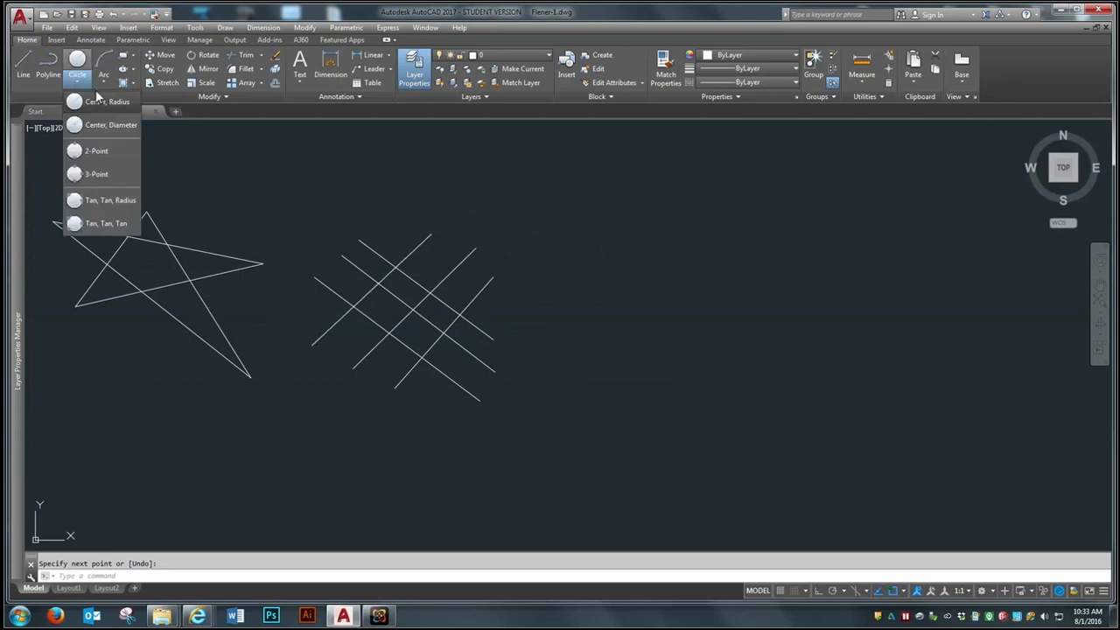
{"action": "left_click", "coordinate": [101, 125]}
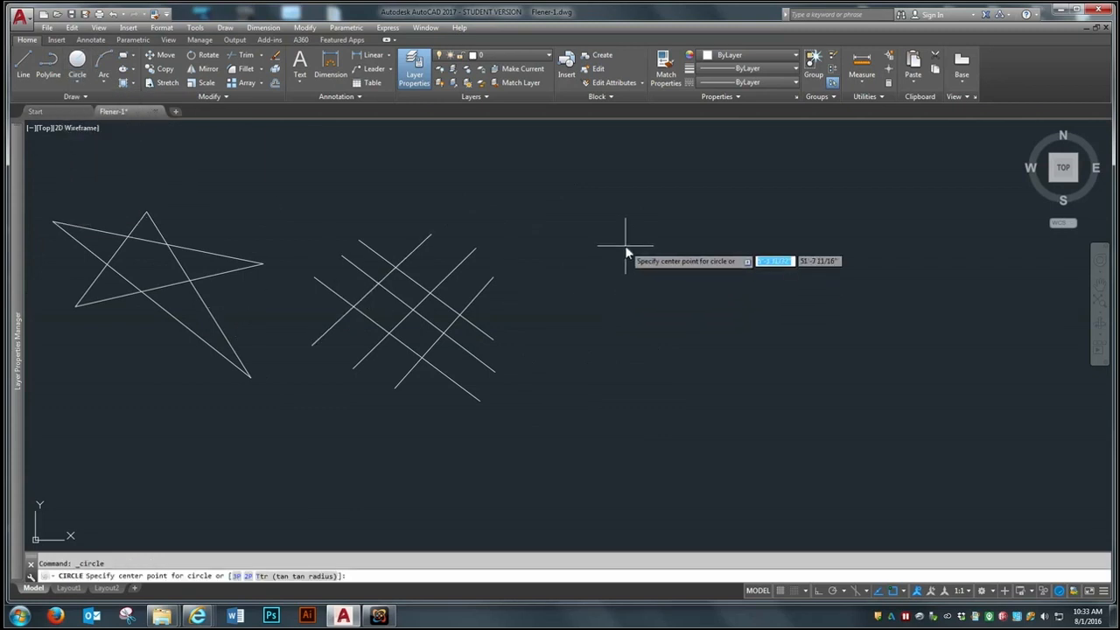
{"action": "left_click", "coordinate": [625, 245]}
{"action": "left_click", "coordinate": [592, 304]}
{"action": "key", "text": "Return"}
{"action": "left_click", "coordinate": [675, 310]}
{"action": "left_click", "coordinate": [631, 370]}
Step: Draw a circle of about 2'-8 7/8" radius across the large circle's lower edge and one of about 1'-9 13/16" radius inside it
{"action": "key", "text": "Return"}
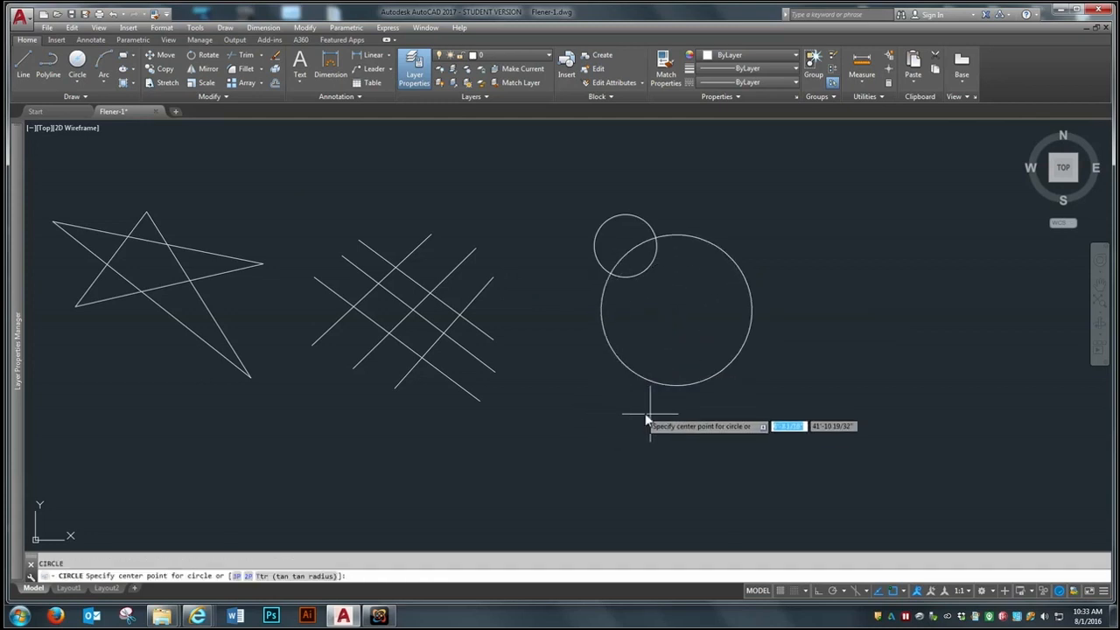
{"action": "left_click", "coordinate": [725, 399]}
{"action": "left_click", "coordinate": [690, 428]}
{"action": "key", "text": "Return"}
{"action": "left_click", "coordinate": [686, 295]}
{"action": "left_click", "coordinate": [670, 325]}
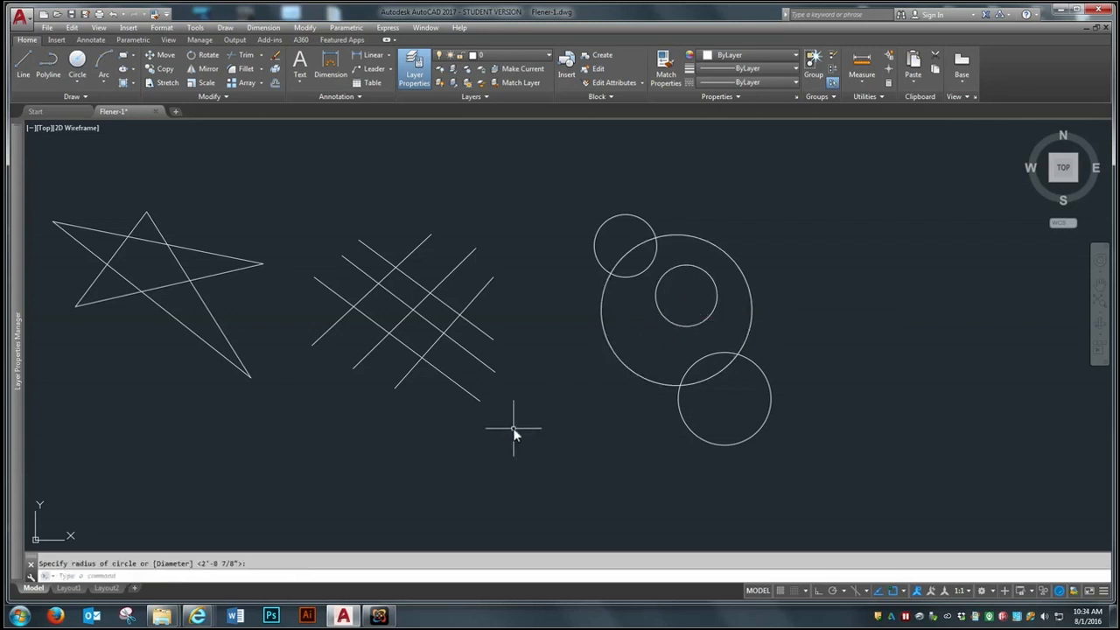
Step: Draw a separate circle in the empty area to the right of the overlapping circle group
{"action": "scroll", "coordinate": [398, 350], "scroll_direction": "down", "scroll_amount": 2}
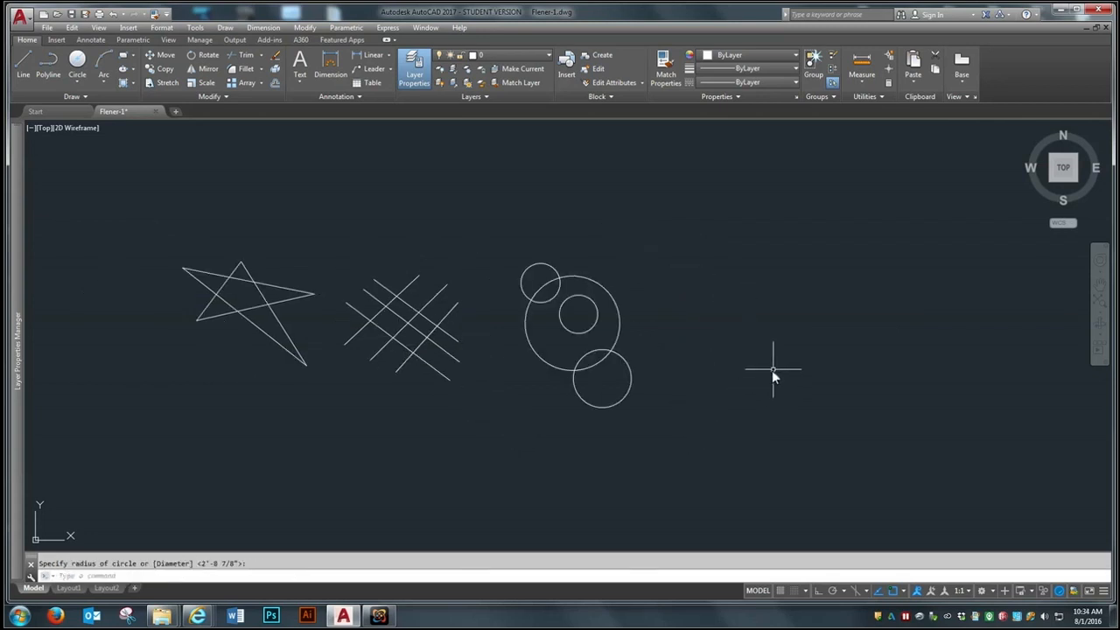
{"action": "key", "text": "Return"}
{"action": "left_click", "coordinate": [802, 311]}
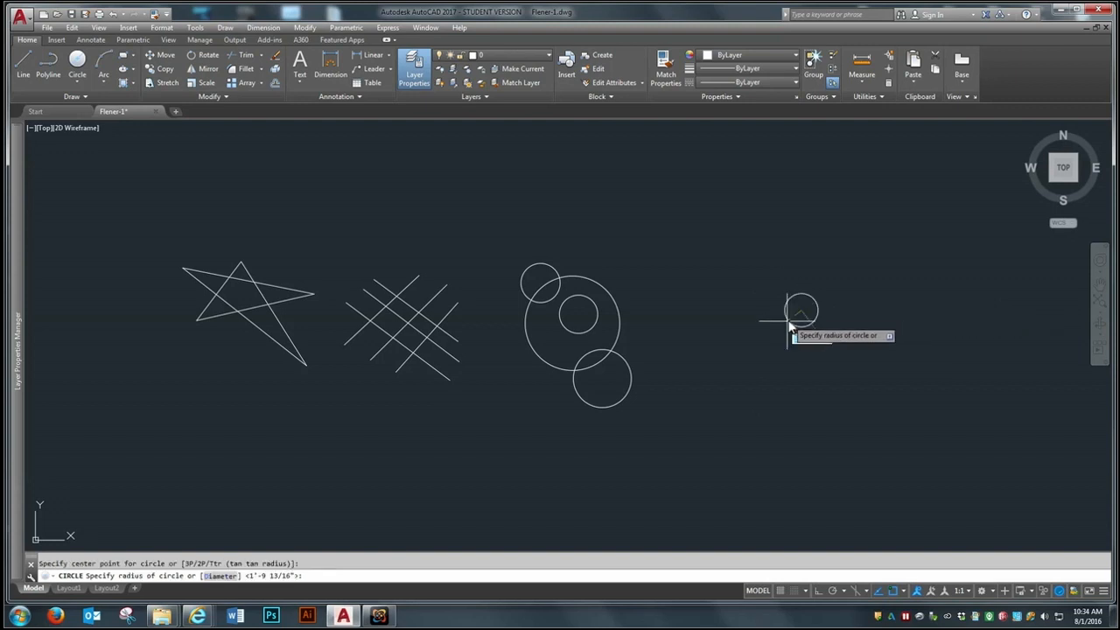
{"action": "left_click", "coordinate": [776, 334]}
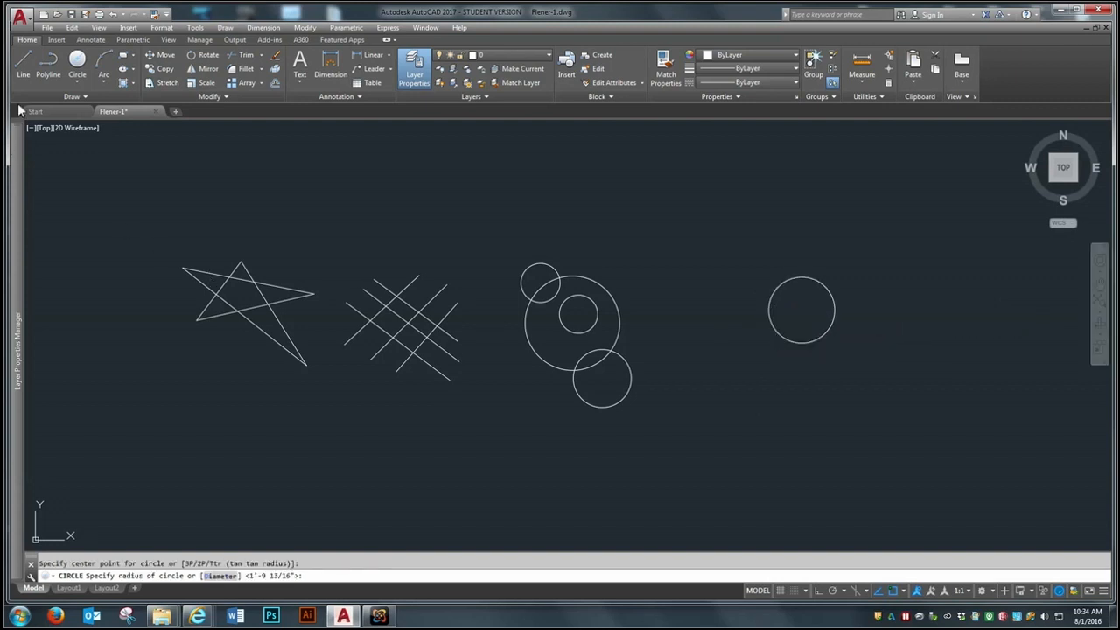
Step: Draw connected lines with Ortho mode on around the separate circle, forming the first inner turn of a rectangular spiral
{"action": "left_click", "coordinate": [24, 63]}
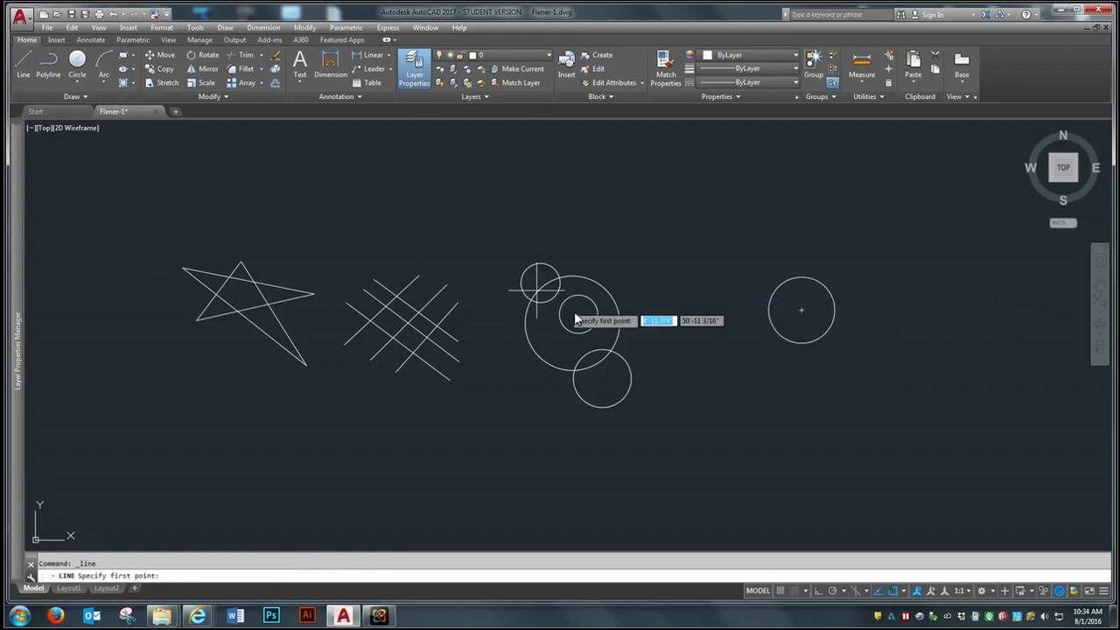
{"action": "left_click", "coordinate": [760, 251]}
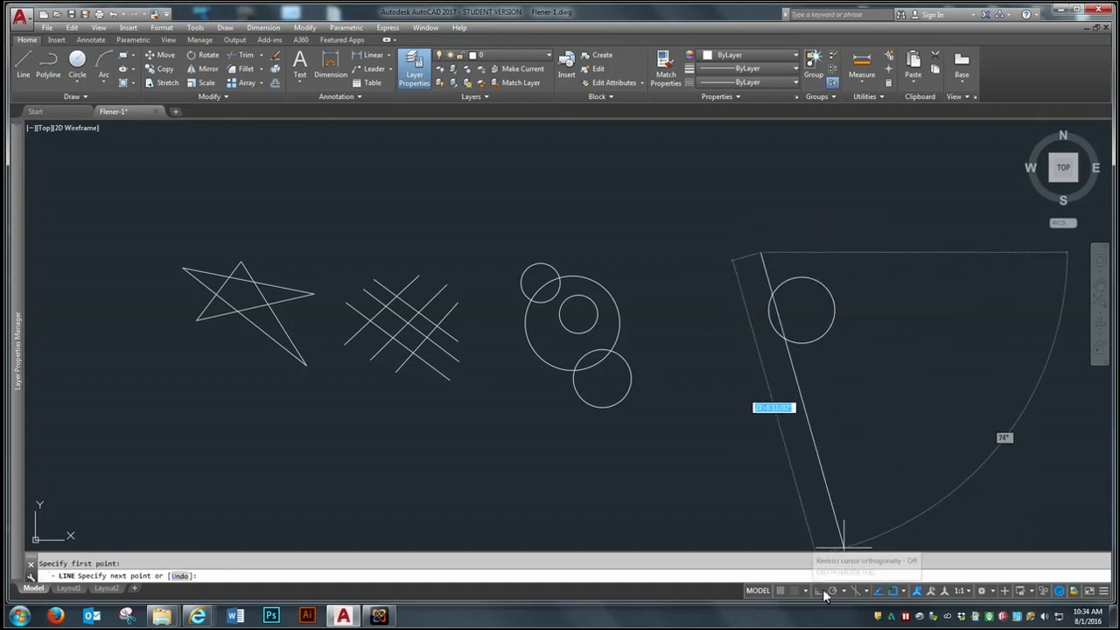
{"action": "left_click", "coordinate": [822, 594]}
{"action": "left_click", "coordinate": [863, 253]}
{"action": "left_click", "coordinate": [879, 456]}
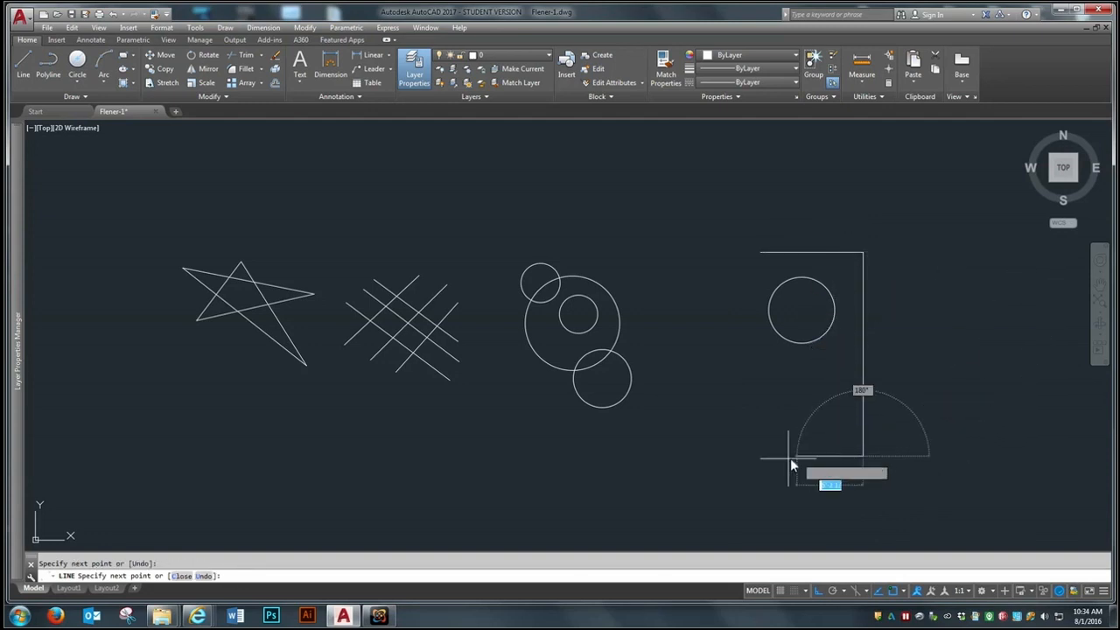
{"action": "left_click", "coordinate": [721, 459]}
{"action": "left_click", "coordinate": [723, 215]}
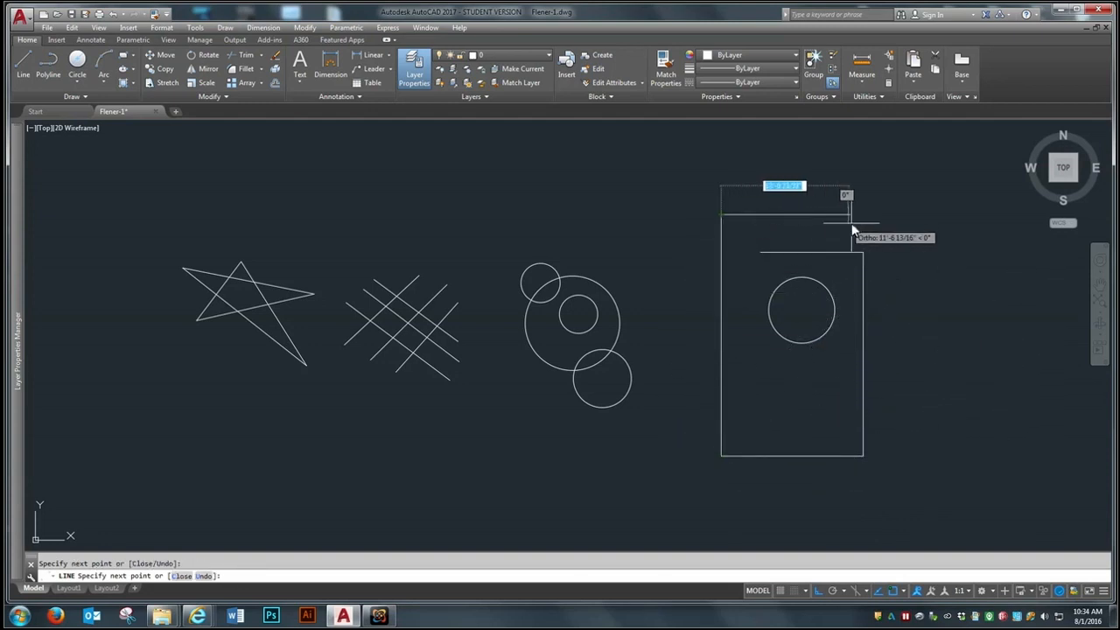
Step: Continue the line chain outward through two larger rectangular turns, ending with a vertical segment between the spiral and the circle group
{"action": "left_click", "coordinate": [886, 225]}
{"action": "left_click", "coordinate": [910, 490]}
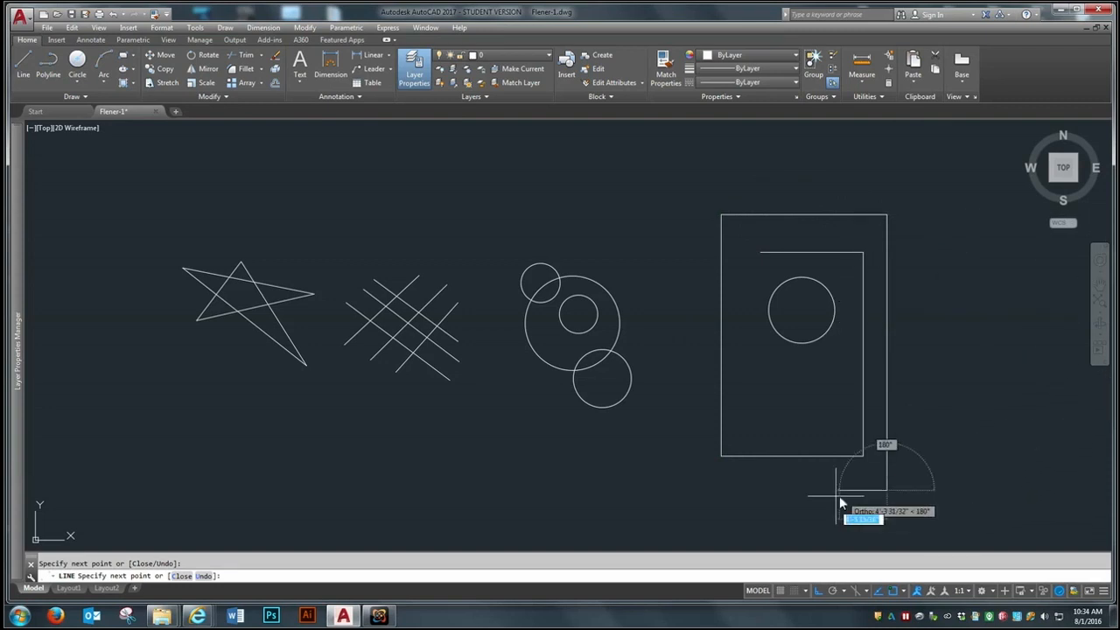
{"action": "left_click", "coordinate": [695, 502]}
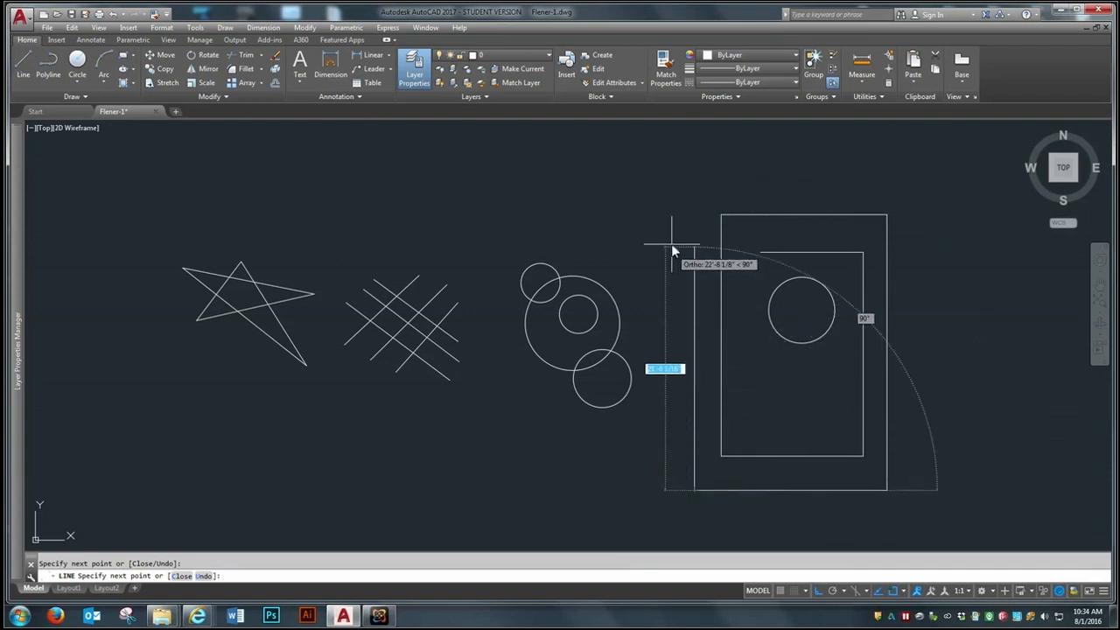
{"action": "left_click", "coordinate": [695, 177]}
{"action": "left_click", "coordinate": [918, 176]}
{"action": "left_click", "coordinate": [947, 524]}
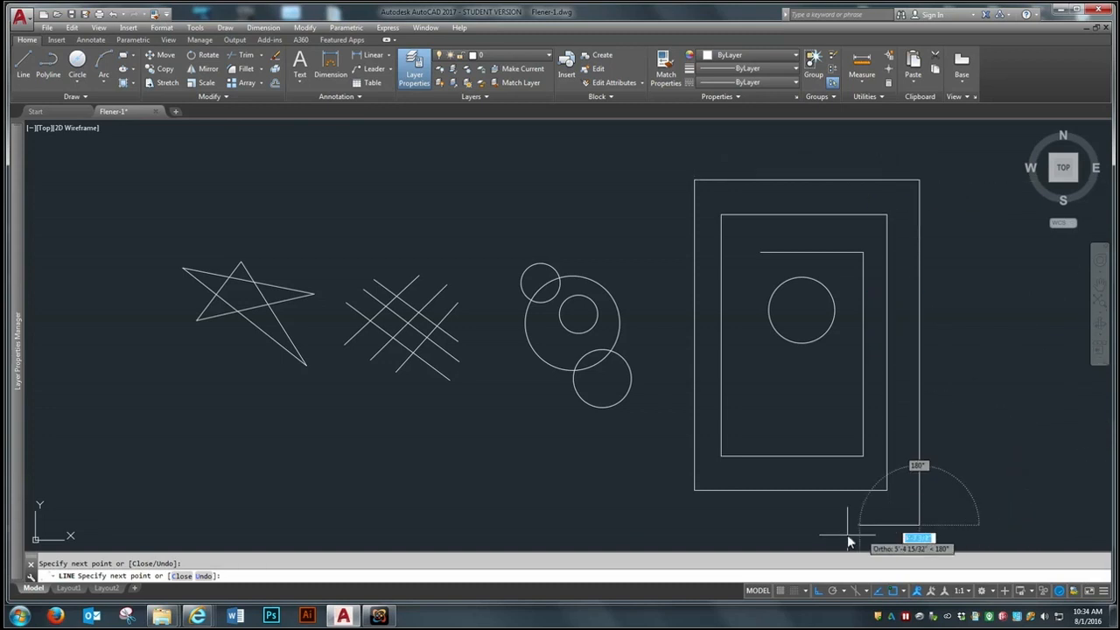
{"action": "left_click", "coordinate": [651, 533]}
{"action": "left_click", "coordinate": [622, 182]}
{"action": "key", "text": "Return"}
Step: Make E-Lighting the current layer and draw a circle in the empty area to the upper right of the spiral
{"action": "scroll", "coordinate": [444, 271], "scroll_direction": "down", "scroll_amount": 2}
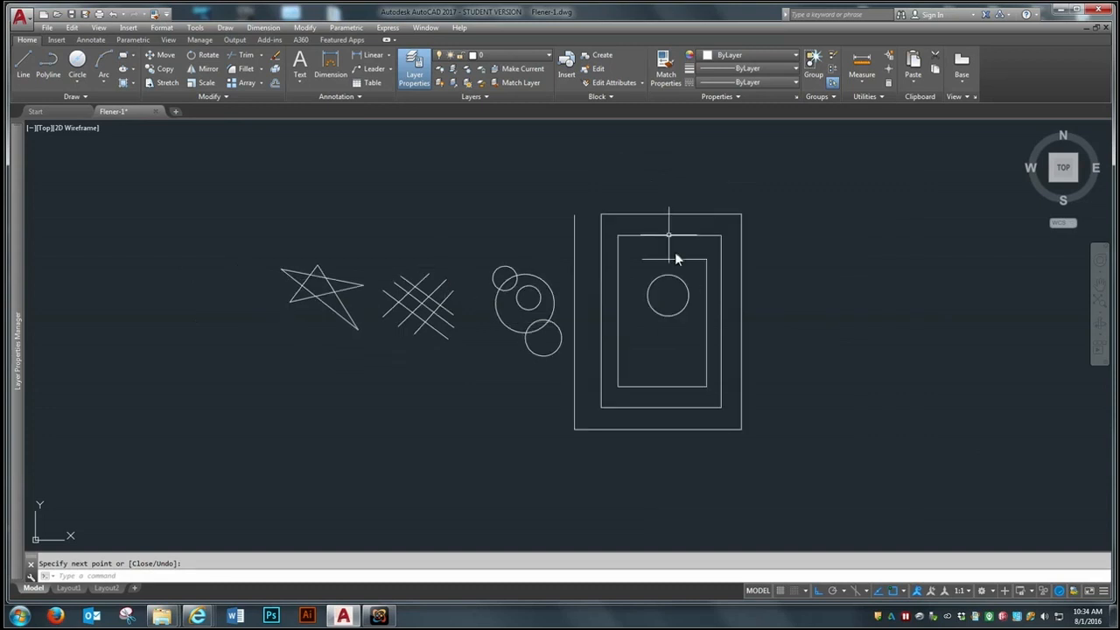
{"action": "scroll", "coordinate": [373, 324], "scroll_direction": "up", "scroll_amount": 2}
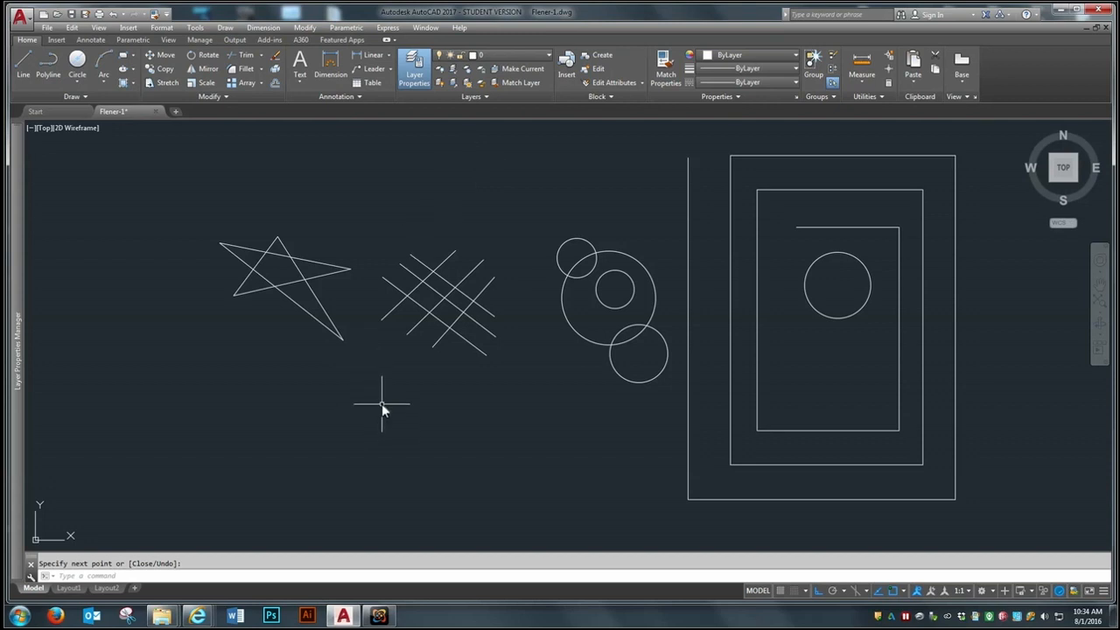
{"action": "scroll", "coordinate": [382, 404], "scroll_direction": "down", "scroll_amount": 2}
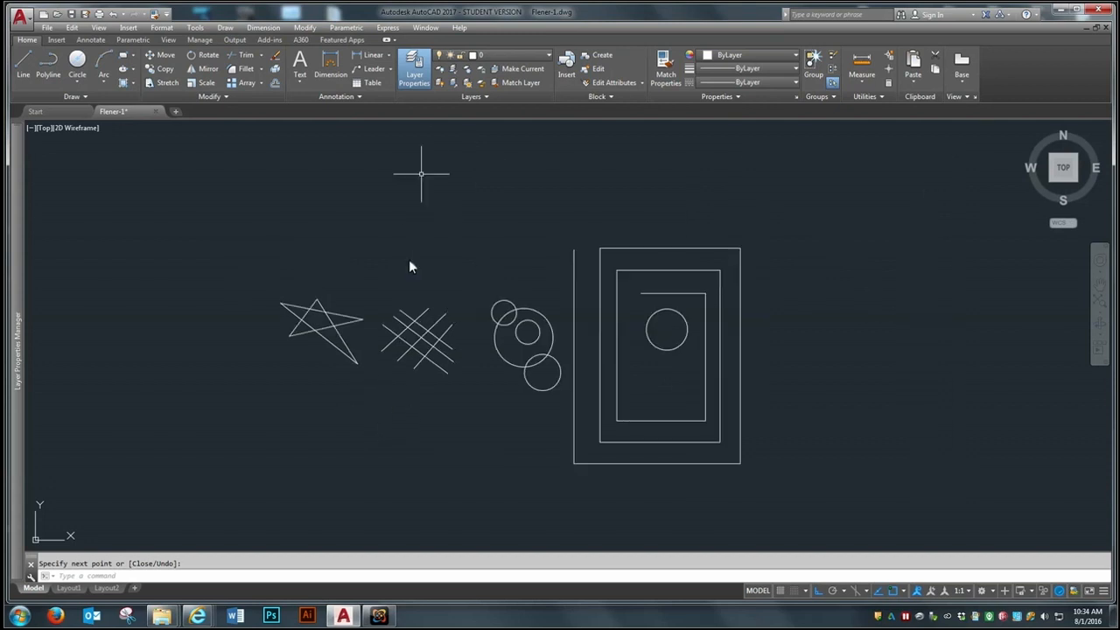
{"action": "left_click", "coordinate": [529, 55]}
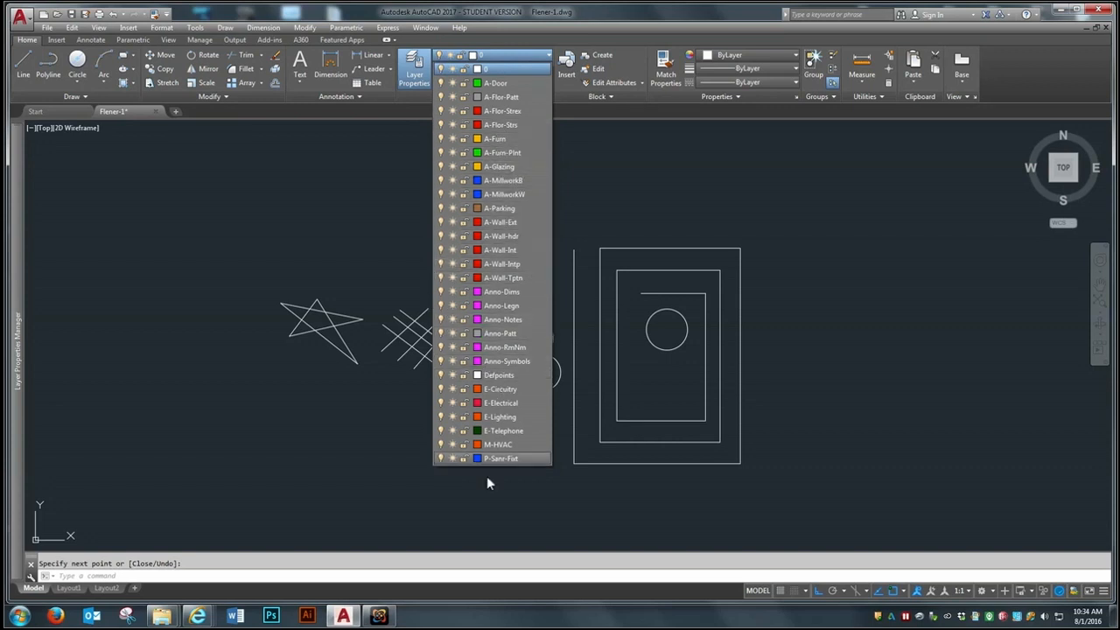
{"action": "left_click", "coordinate": [499, 418]}
{"action": "left_click", "coordinate": [77, 59]}
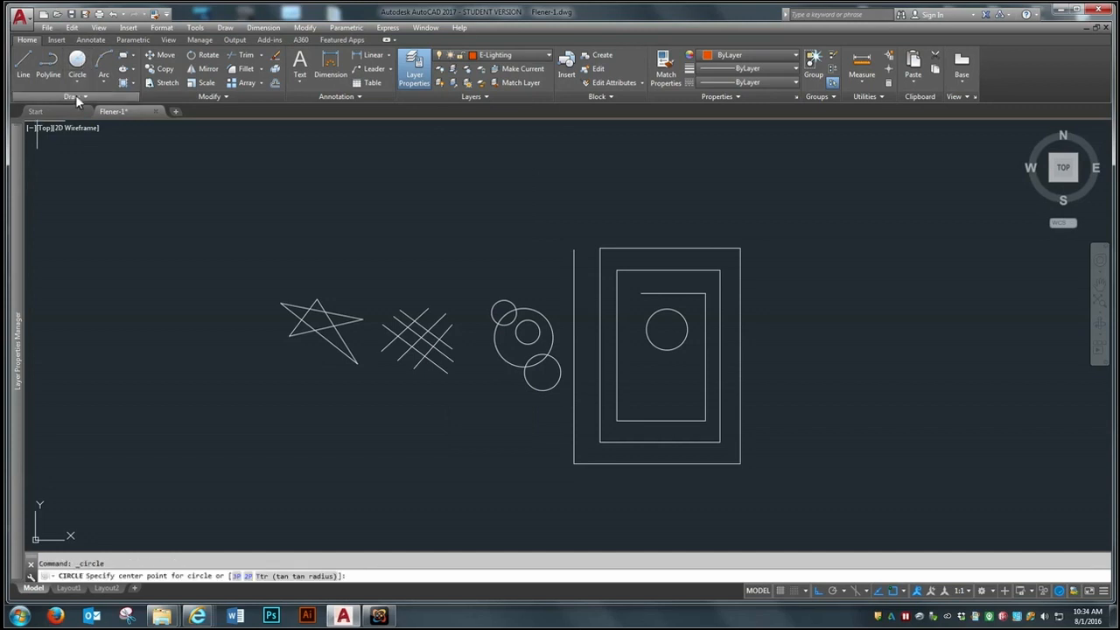
{"action": "left_click", "coordinate": [872, 228]}
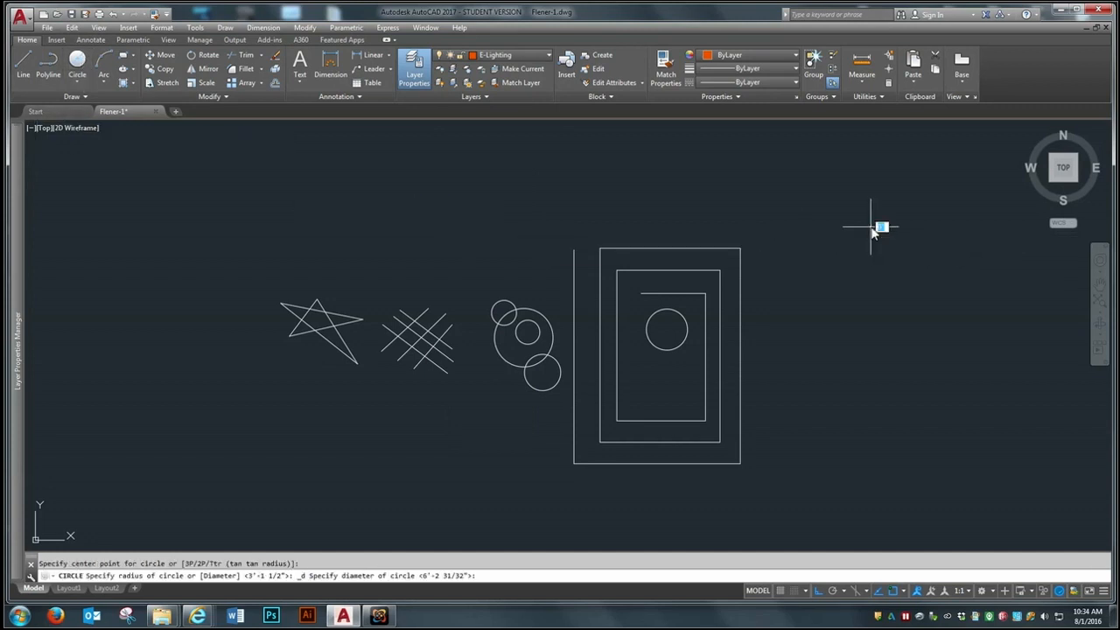
{"action": "left_click", "coordinate": [835, 276]}
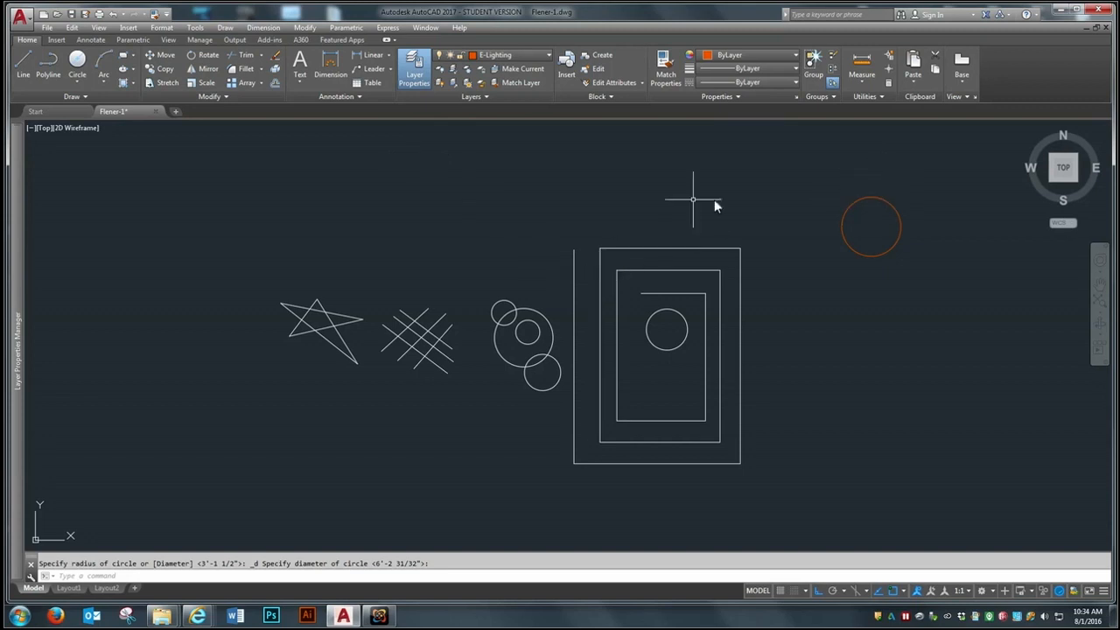
Step: Make A-Door the current layer and draw a vertical line about 14'-10" long above the crosshatch
{"action": "left_click", "coordinate": [511, 56]}
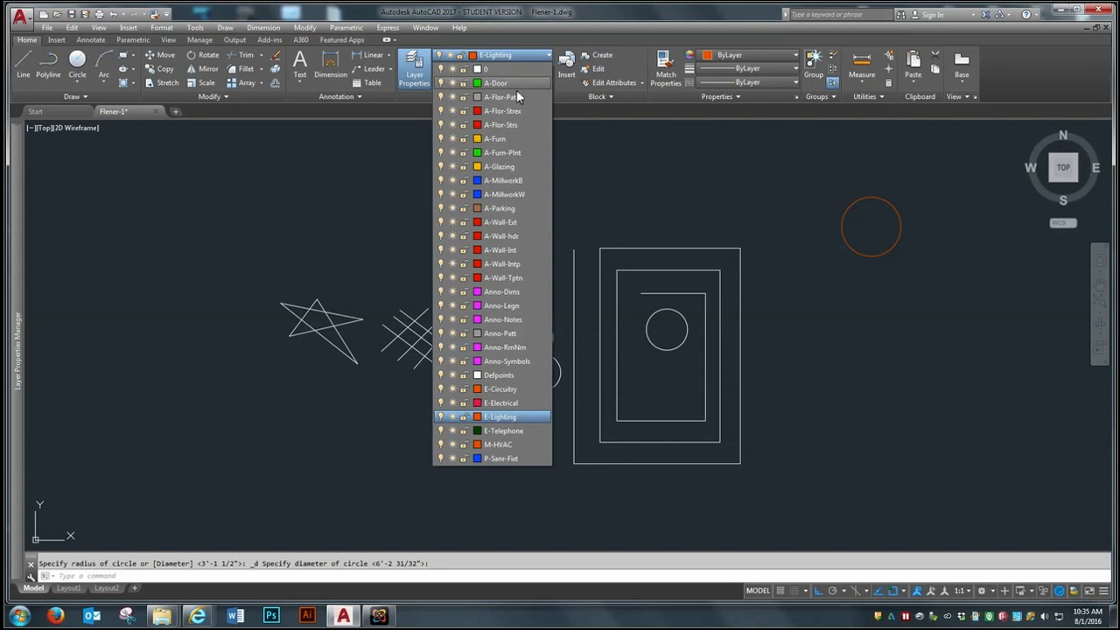
{"action": "left_click", "coordinate": [513, 86]}
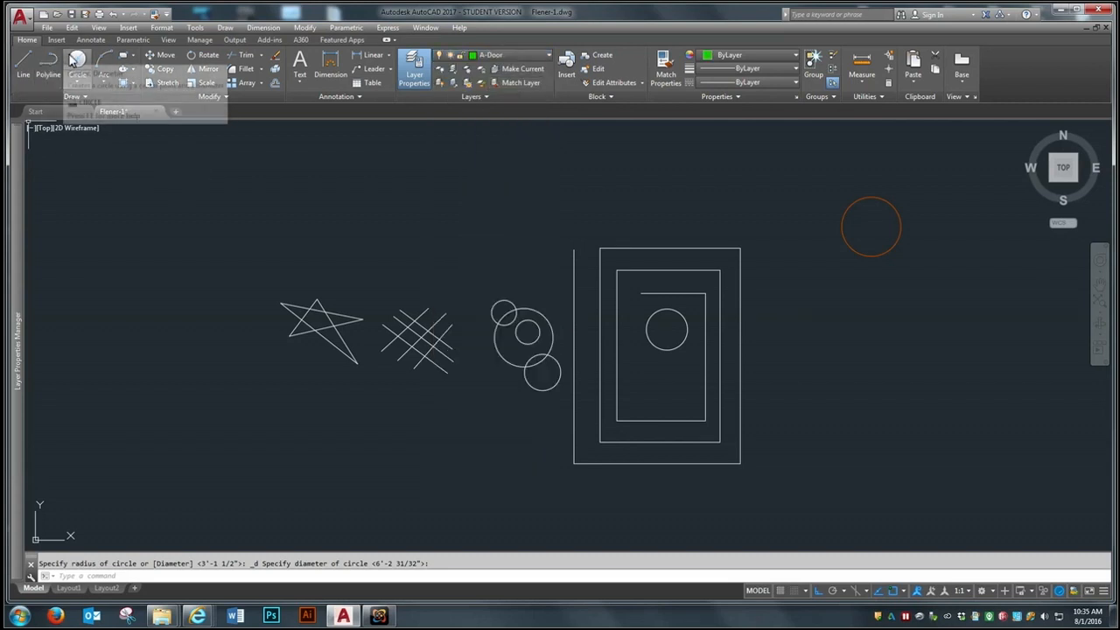
{"action": "left_click", "coordinate": [28, 59]}
{"action": "left_click", "coordinate": [416, 158]}
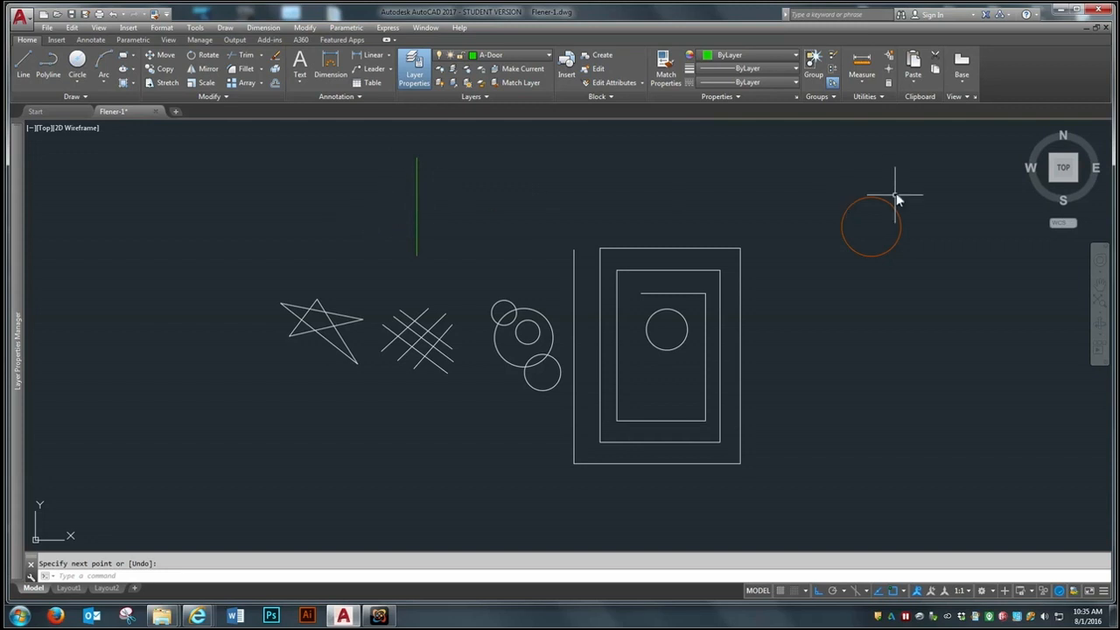
{"action": "key", "text": "Return"}
Step: Stretch the lower endpoint of the green vertical line straight down by about 32'-4", through the crosshatch
{"action": "left_click", "coordinate": [417, 202]}
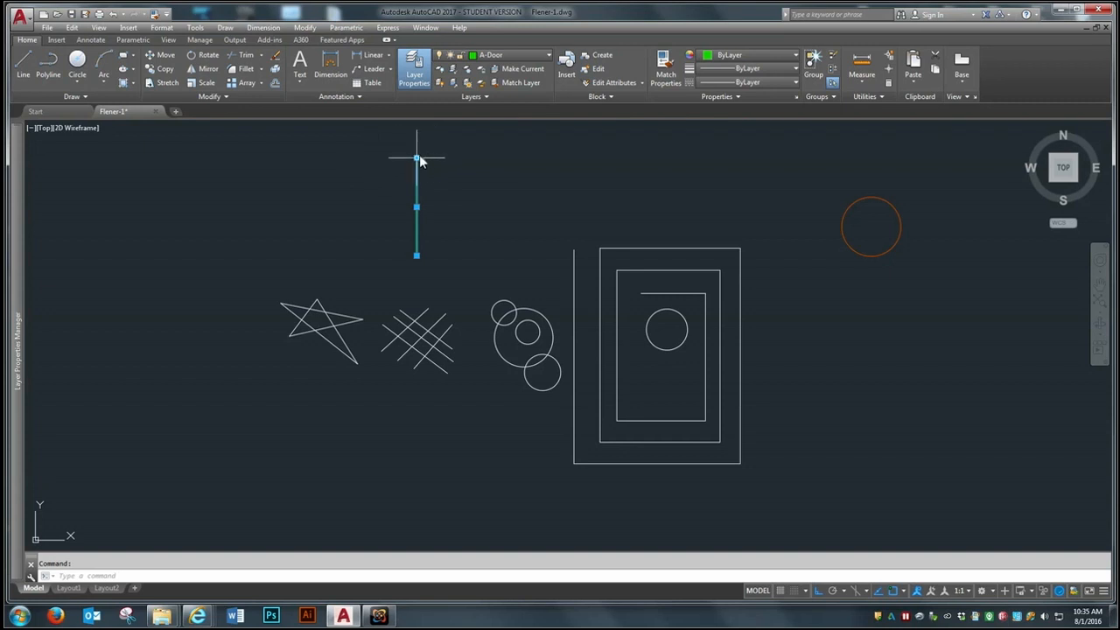
{"action": "mouse_move", "coordinate": [416, 160]}
{"action": "left_click", "coordinate": [416, 257]}
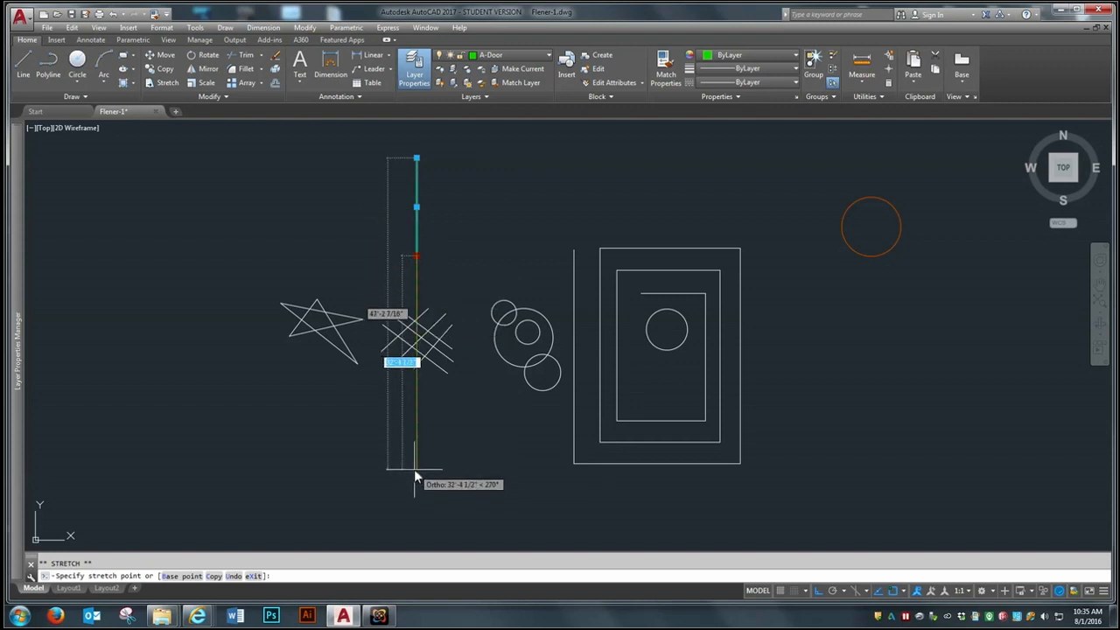
{"action": "left_click", "coordinate": [414, 469]}
Step: Draw a horizontal line about 7'-3" long leftward from the top endpoint of the green vertical line
{"action": "key", "text": "space"}
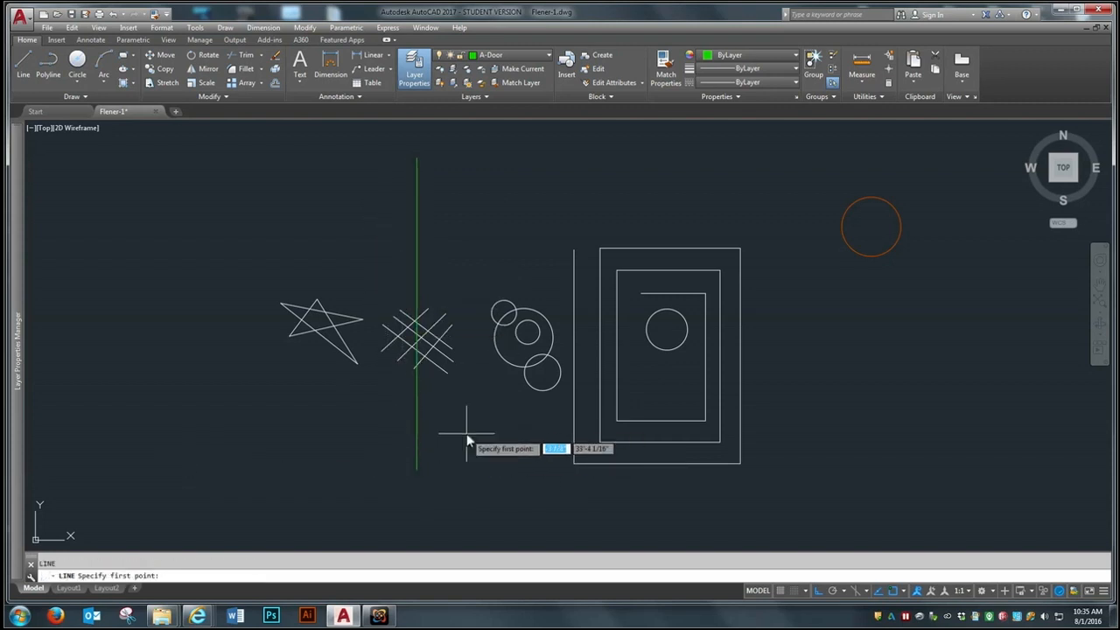
{"action": "left_click", "coordinate": [416, 158]}
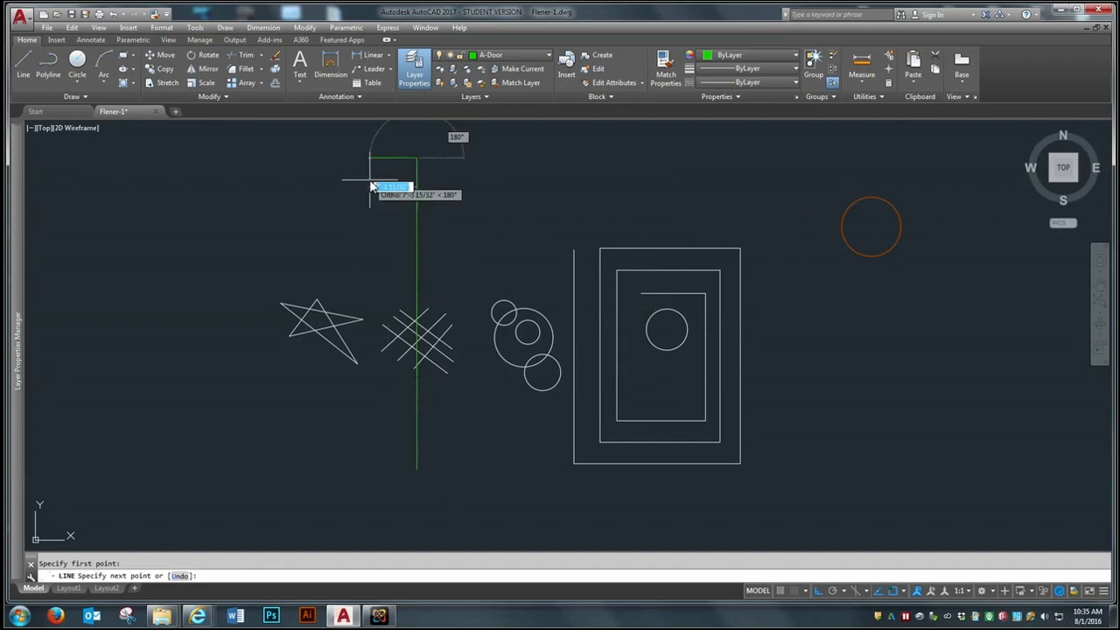
{"action": "left_click", "coordinate": [370, 180]}
{"action": "key", "text": "Escape"}
Step: Shorten the green vertical line by stretching its lower endpoint upward so that it ends well above the crosshatch
{"action": "left_click", "coordinate": [417, 202]}
{"action": "left_click", "coordinate": [417, 470]}
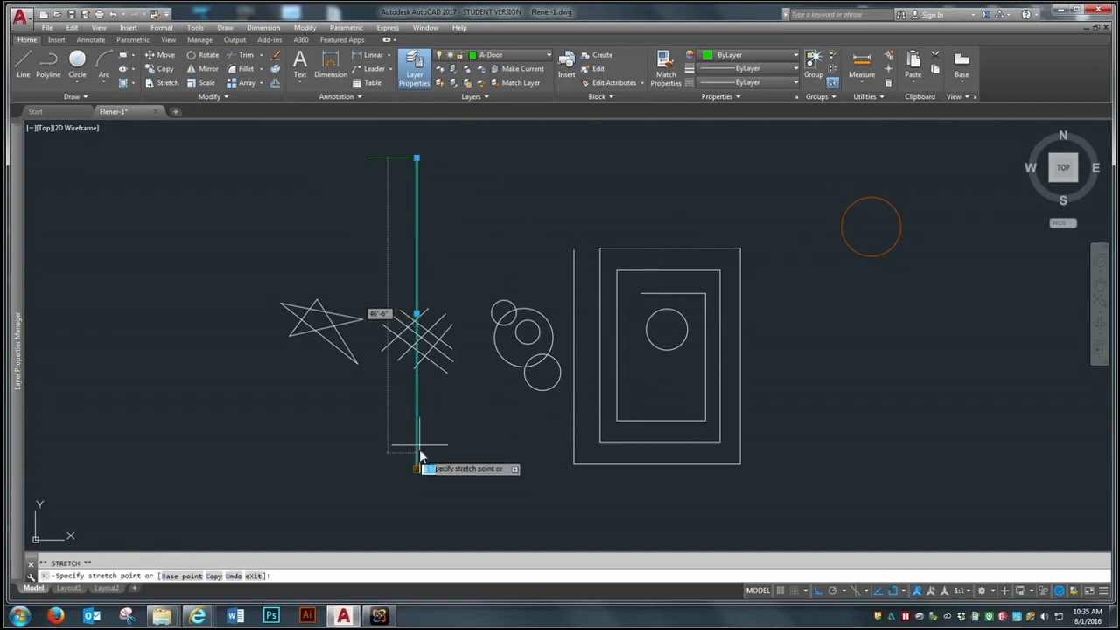
{"action": "left_click", "coordinate": [443, 223]}
{"action": "key", "text": "Escape"}
{"action": "key", "text": "Escape"}
Step: Erase the short horizontal line at the top of the green vertical line
{"action": "type", "text": "e"}
{"action": "key", "text": "Return"}
{"action": "left_click", "coordinate": [373, 158]}
{"action": "key", "text": "Escape"}
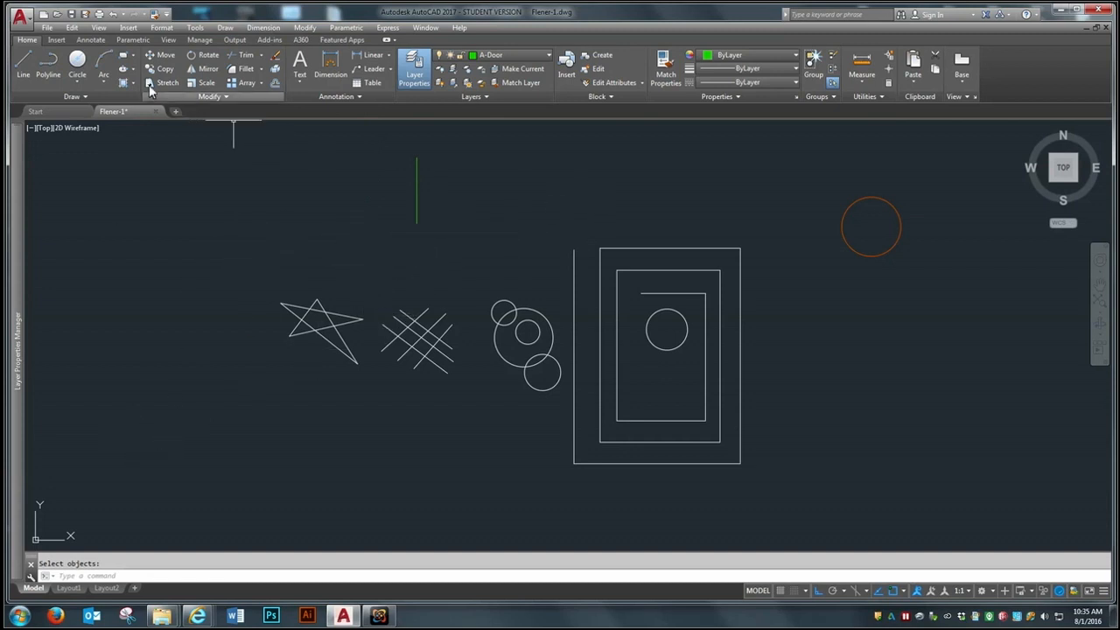
Step: Use Match Properties to apply the green vertical line's properties to all the other figures in the drawing
{"action": "left_click", "coordinate": [167, 15]}
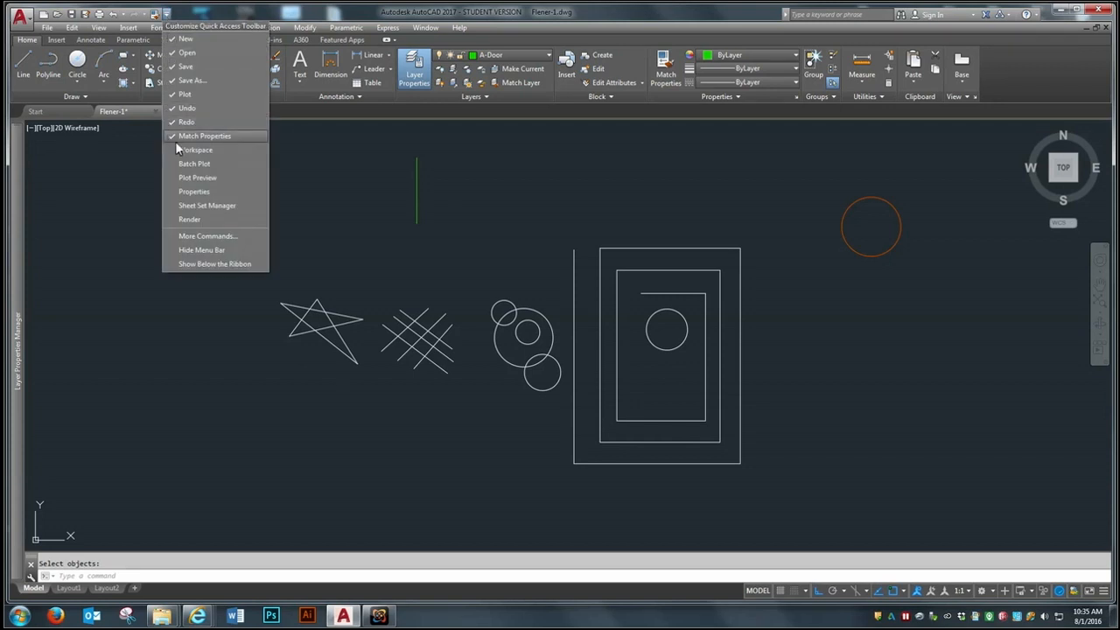
{"action": "left_click", "coordinate": [153, 16]}
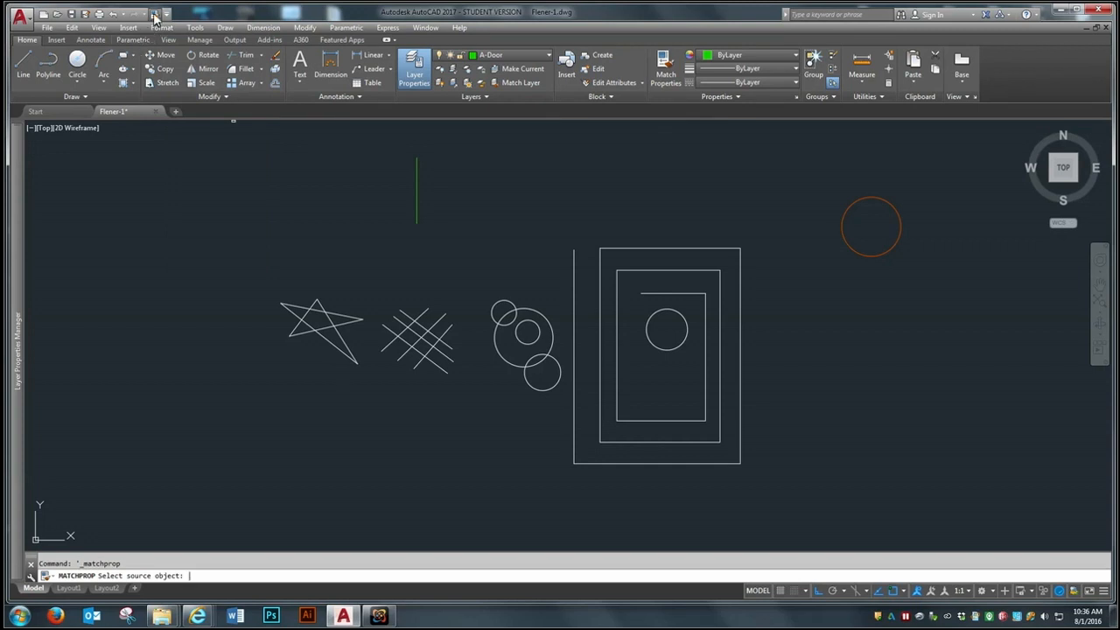
{"action": "left_click", "coordinate": [154, 16]}
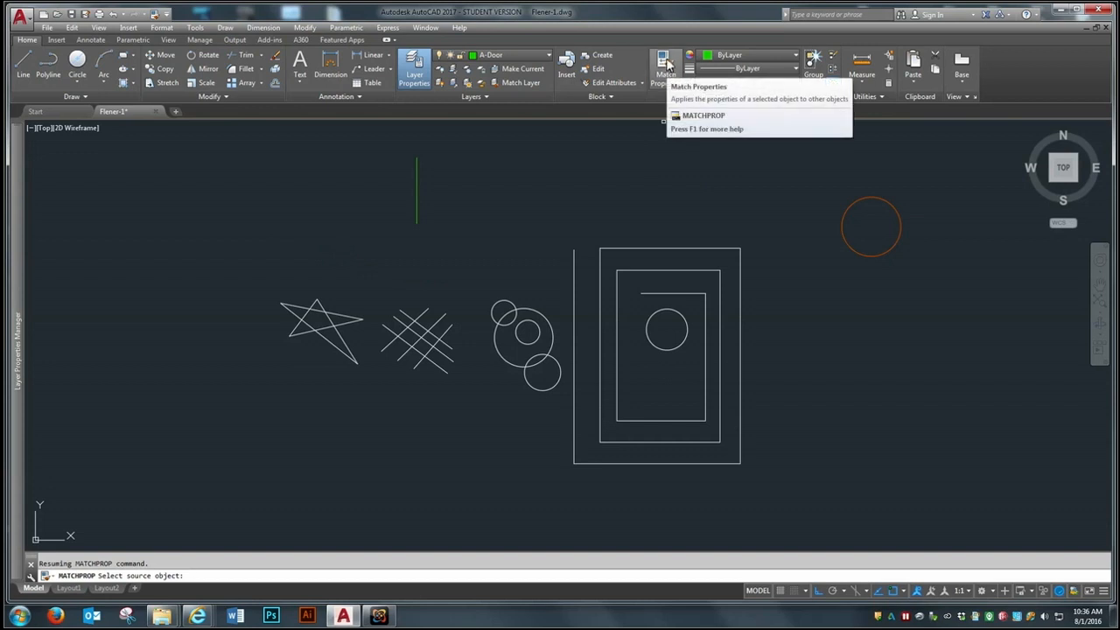
{"action": "left_click", "coordinate": [416, 194]}
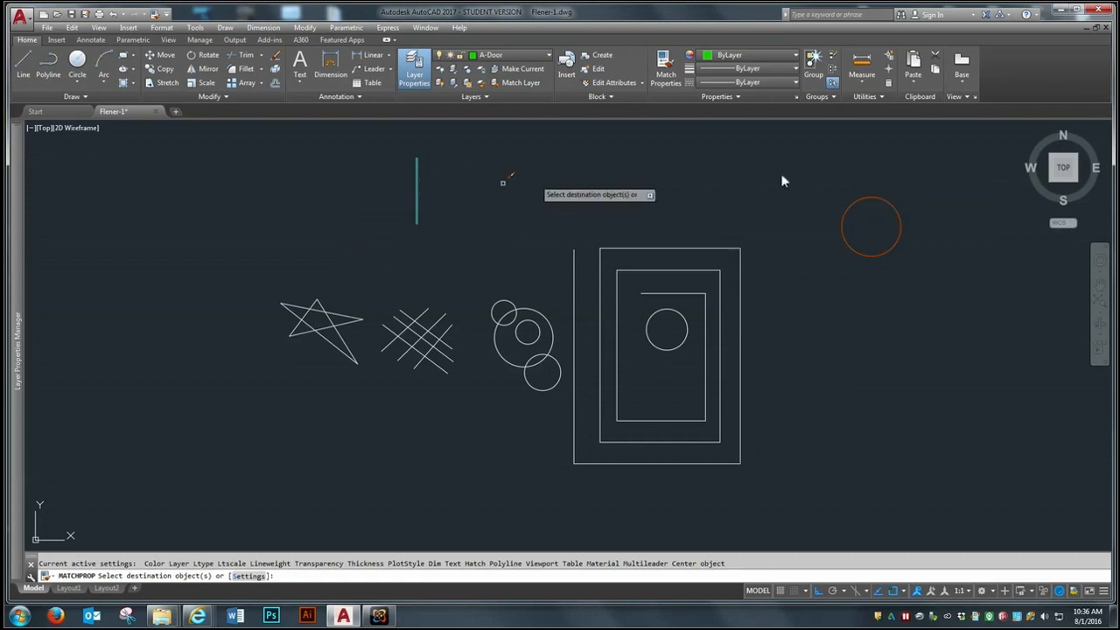
{"action": "left_click", "coordinate": [417, 201]}
{"action": "left_click", "coordinate": [959, 154]}
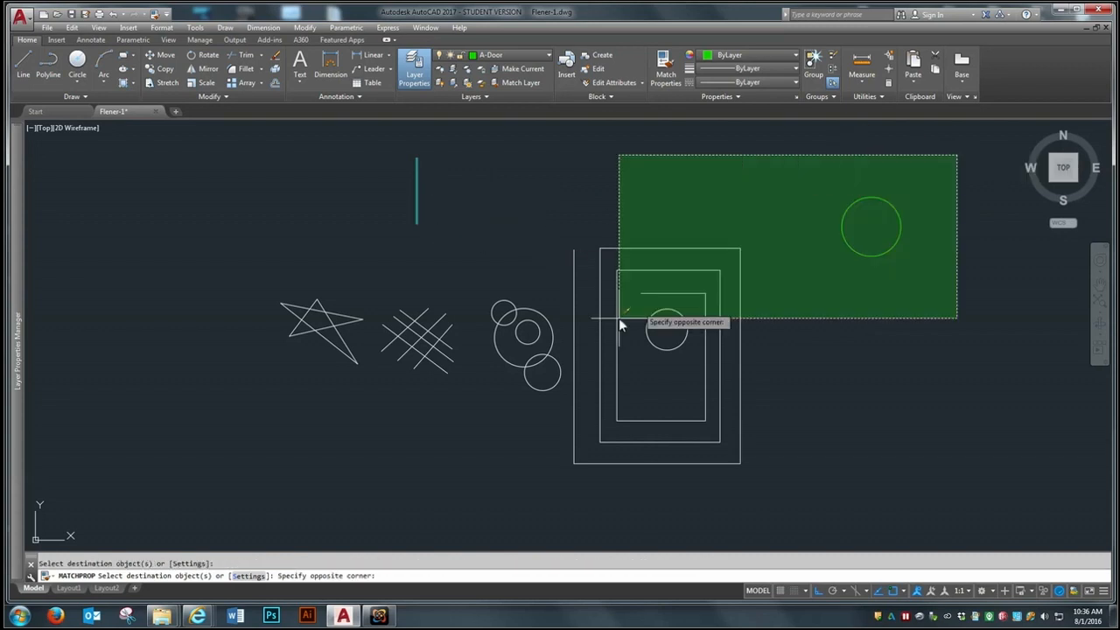
{"action": "left_click", "coordinate": [220, 504]}
{"action": "key", "text": "Return"}
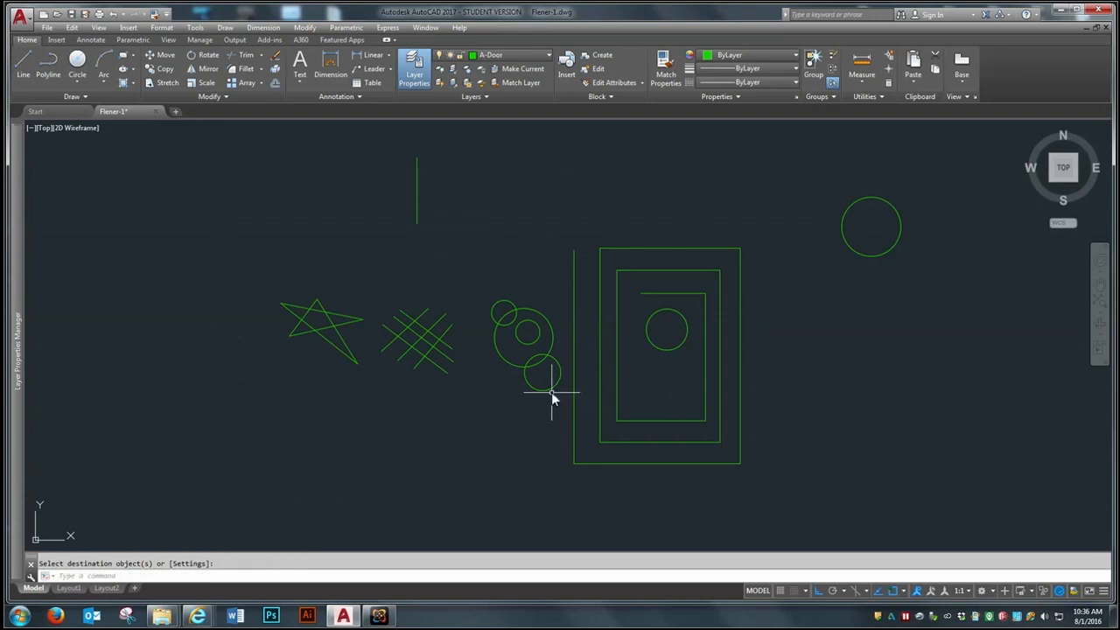
Step: Assign the standalone circle to the upper right of the spiral to the E-Circuitry layer
{"action": "left_click", "coordinate": [878, 201]}
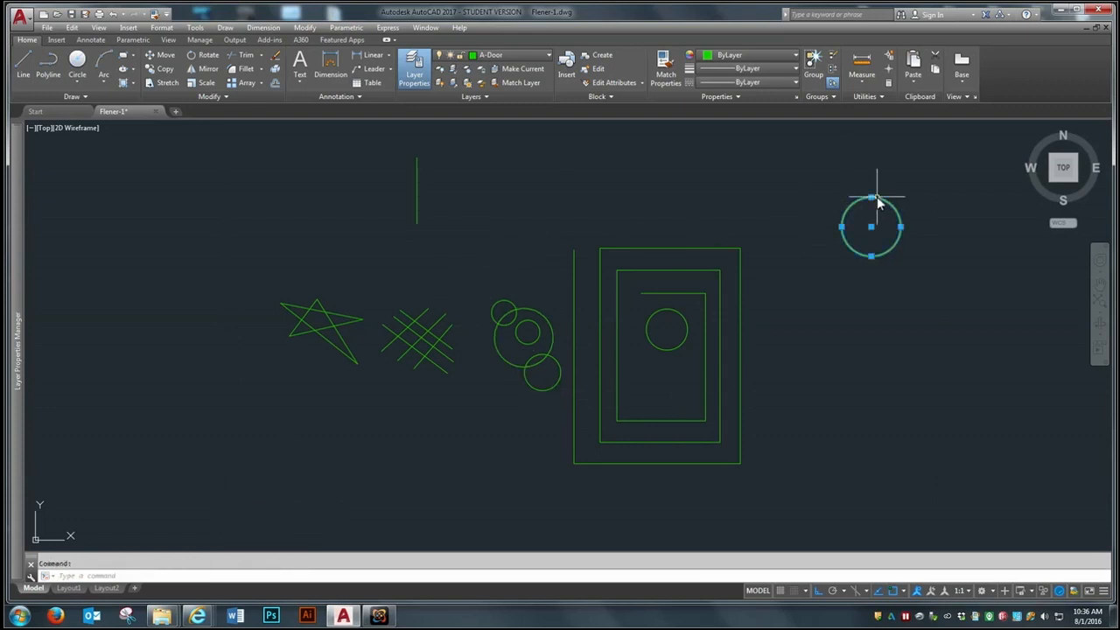
{"action": "left_click", "coordinate": [537, 54]}
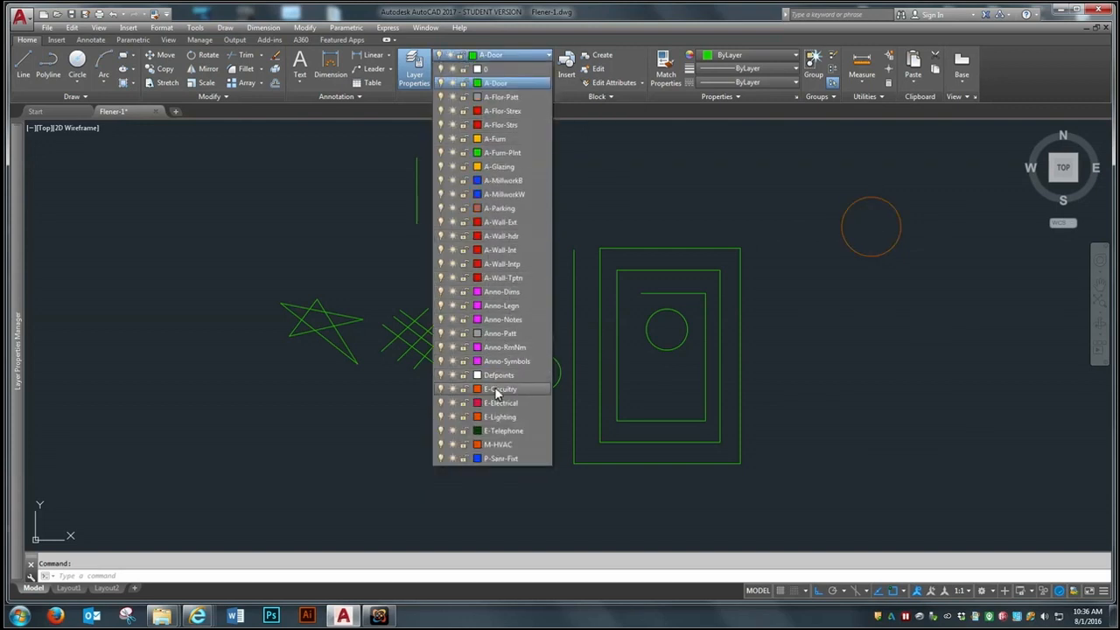
{"action": "left_click", "coordinate": [499, 389]}
{"action": "key", "text": "Escape"}
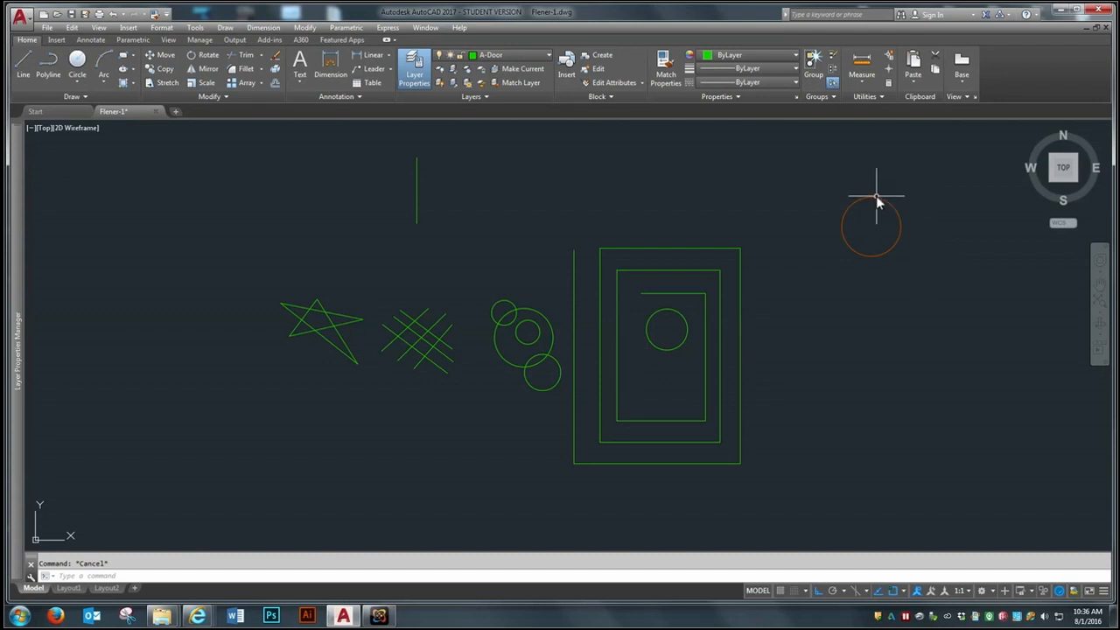
Step: Match the standalone orange circle's properties onto the four overlapping circles and the circle inside the rectangular spiral
{"action": "left_click", "coordinate": [155, 15]}
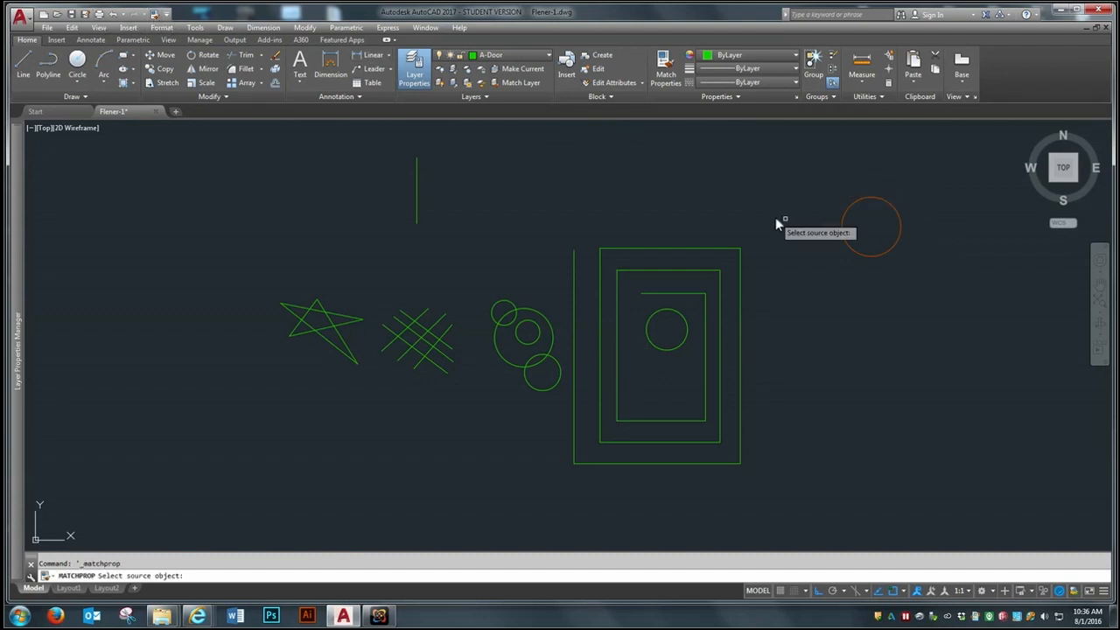
{"action": "left_click", "coordinate": [880, 197]}
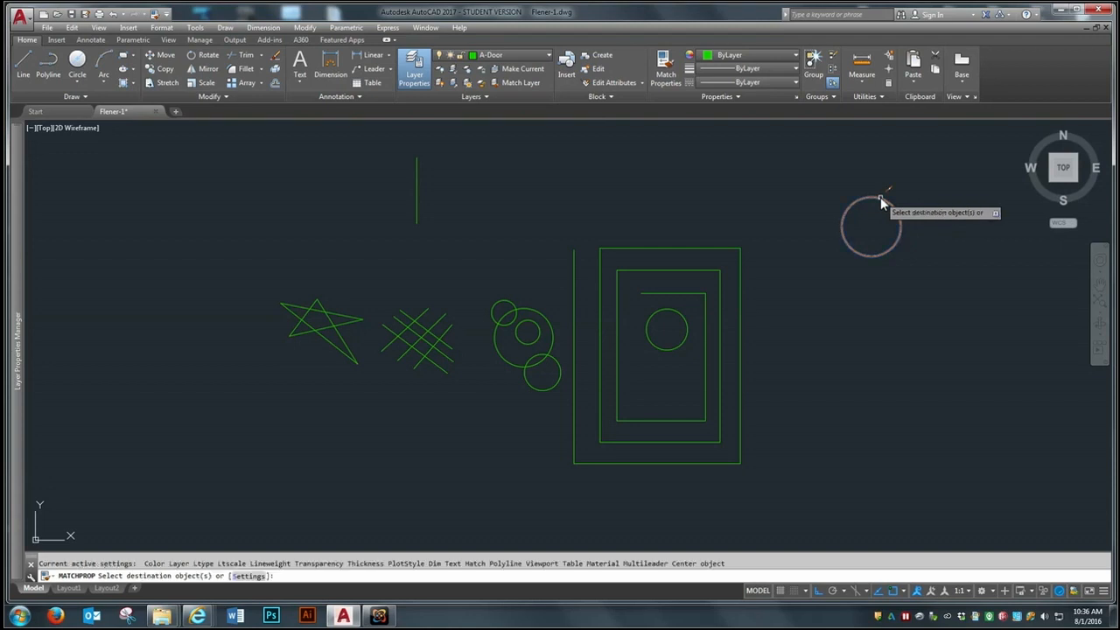
{"action": "left_click", "coordinate": [559, 266]}
{"action": "left_click", "coordinate": [500, 399]}
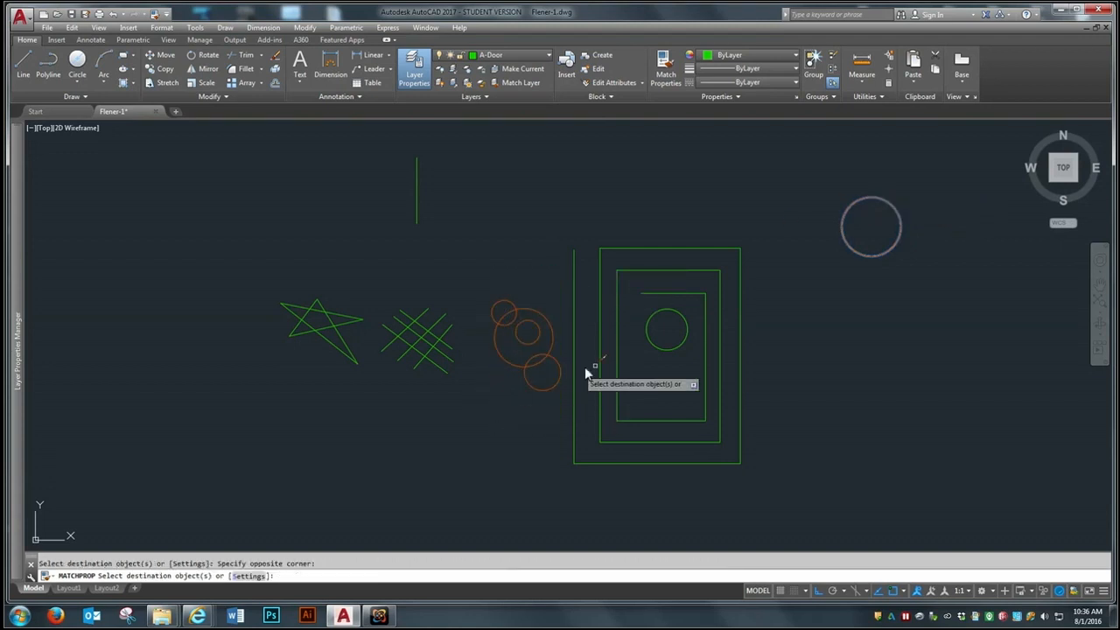
{"action": "left_click", "coordinate": [656, 347]}
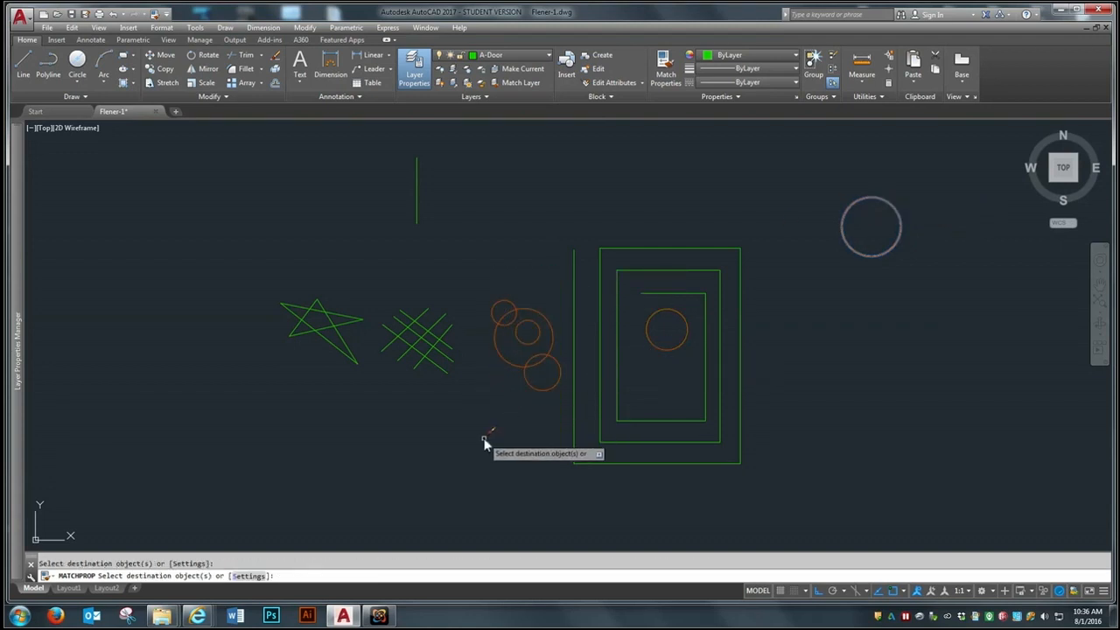
{"action": "key", "text": "Return"}
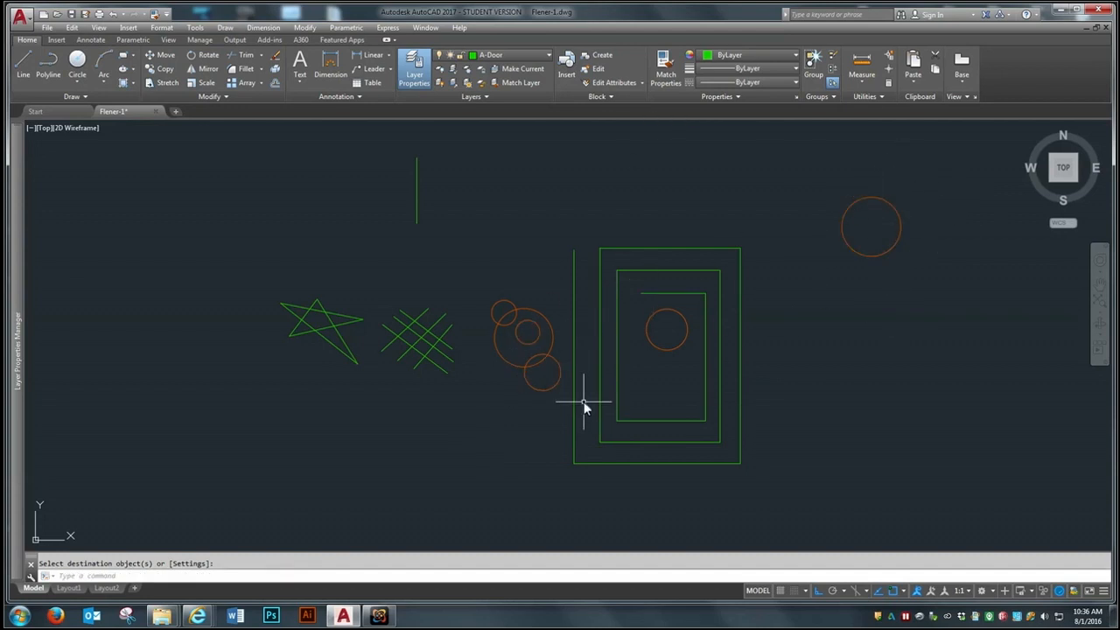
Step: Erase the vertical line above the crosshatch and the standalone circle to the upper right of the spiral
{"action": "scroll", "coordinate": [358, 407], "scroll_direction": "down", "scroll_amount": 2}
{"action": "scroll", "coordinate": [623, 400], "scroll_direction": "up", "scroll_amount": 2}
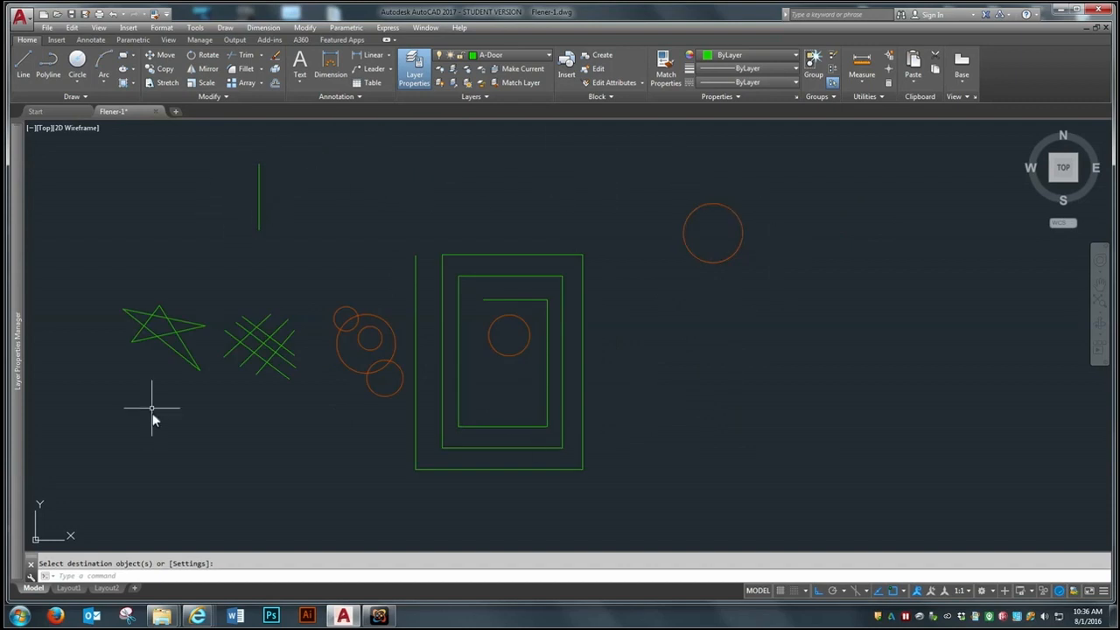
{"action": "type", "text": "e"}
{"action": "key", "text": "Return"}
{"action": "left_click", "coordinate": [275, 173]}
{"action": "left_click", "coordinate": [246, 204]}
{"action": "left_click", "coordinate": [773, 203]}
{"action": "left_click", "coordinate": [725, 256]}
{"action": "key", "text": "Return"}
Step: Save the drawing under its existing name
{"action": "scroll", "coordinate": [794, 290], "scroll_direction": "down", "scroll_amount": 2}
{"action": "scroll", "coordinate": [552, 327], "scroll_direction": "up", "scroll_amount": 4}
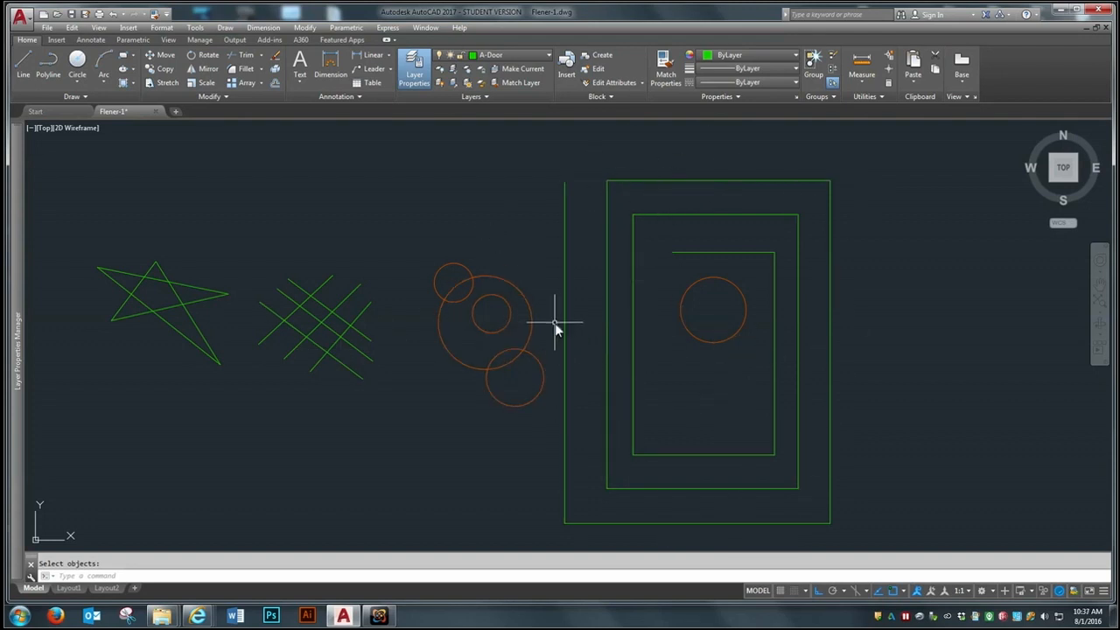
{"action": "left_click", "coordinate": [44, 28]}
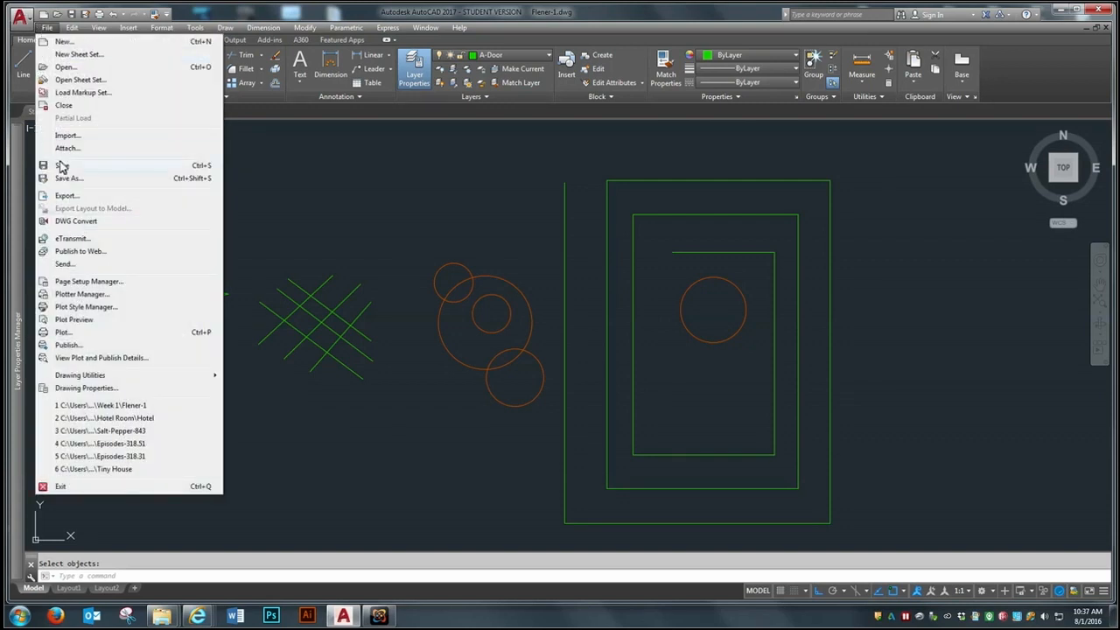
{"action": "left_click", "coordinate": [60, 167]}
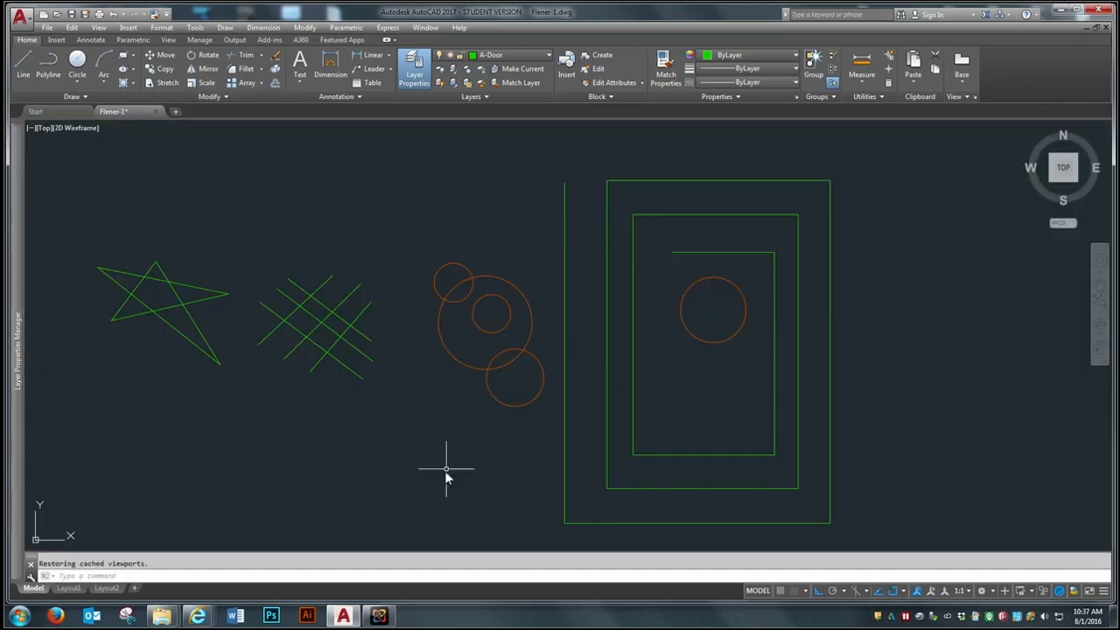
Step: Switch to Blackboard in Internet Explorer, open the Week 2 assignment, and browse the Week 1 folder for a file to attach without choosing one
{"action": "left_click", "coordinate": [1058, 9]}
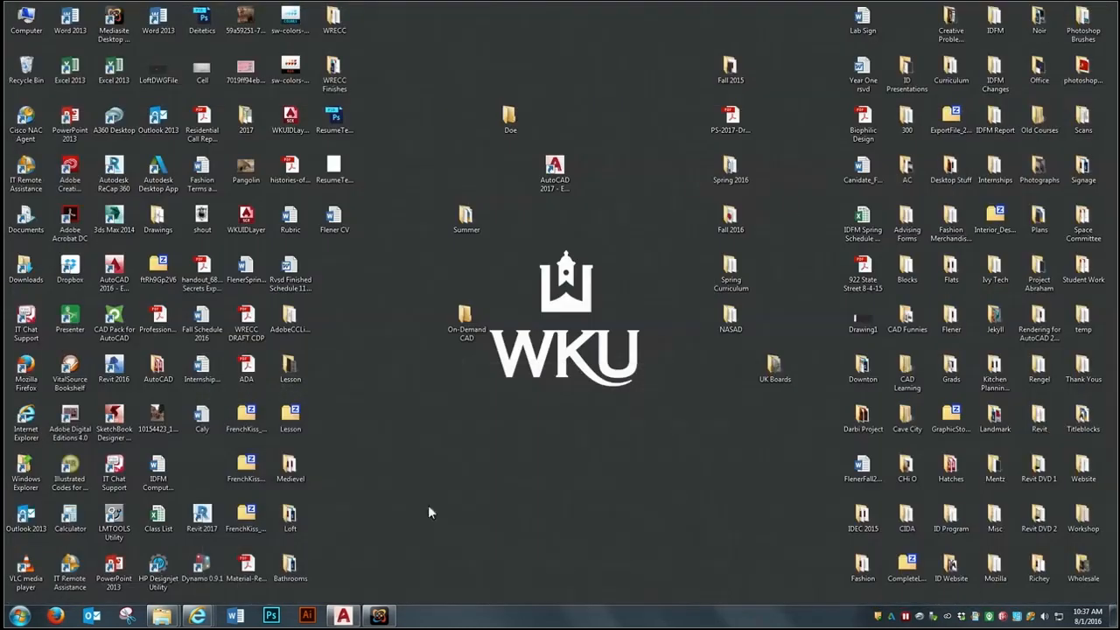
{"action": "mouse_move", "coordinate": [197, 615]}
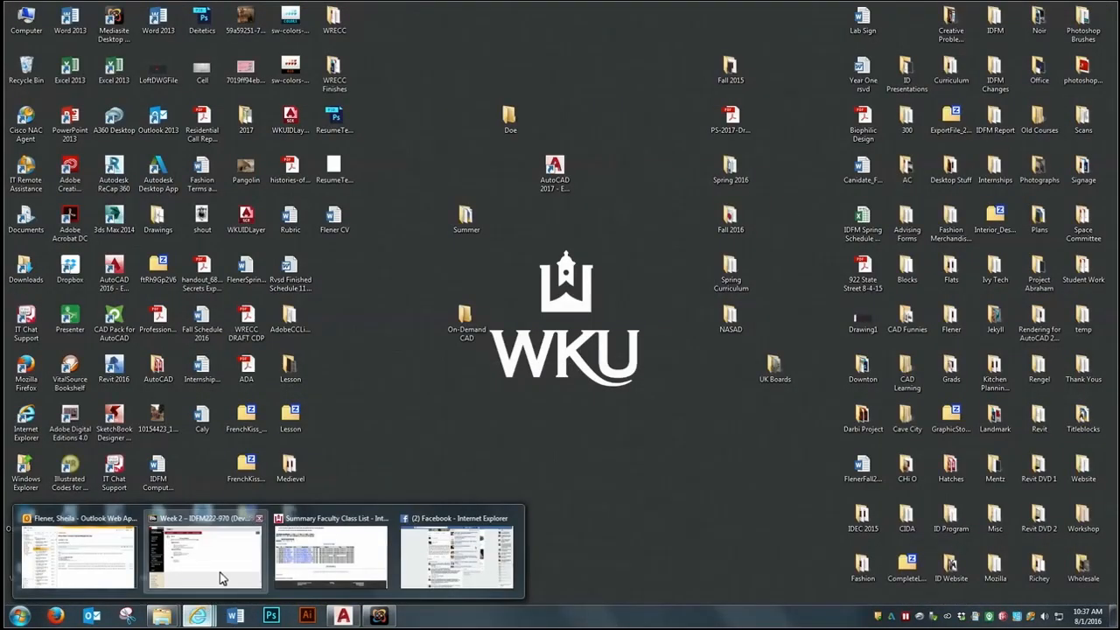
{"action": "left_click", "coordinate": [220, 572]}
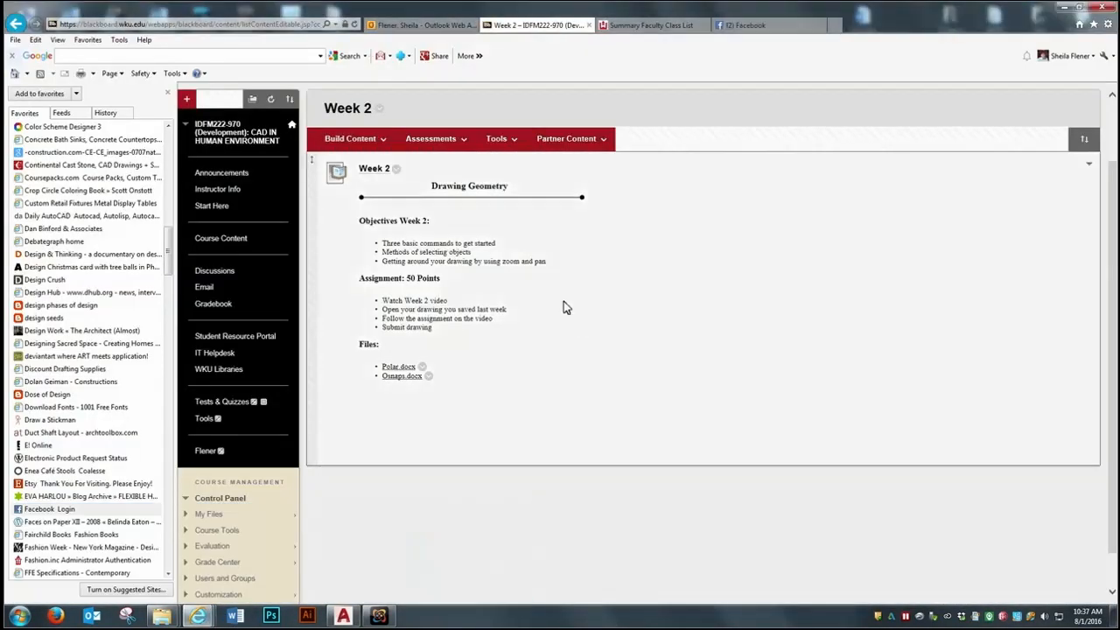
{"action": "left_click", "coordinate": [378, 171]}
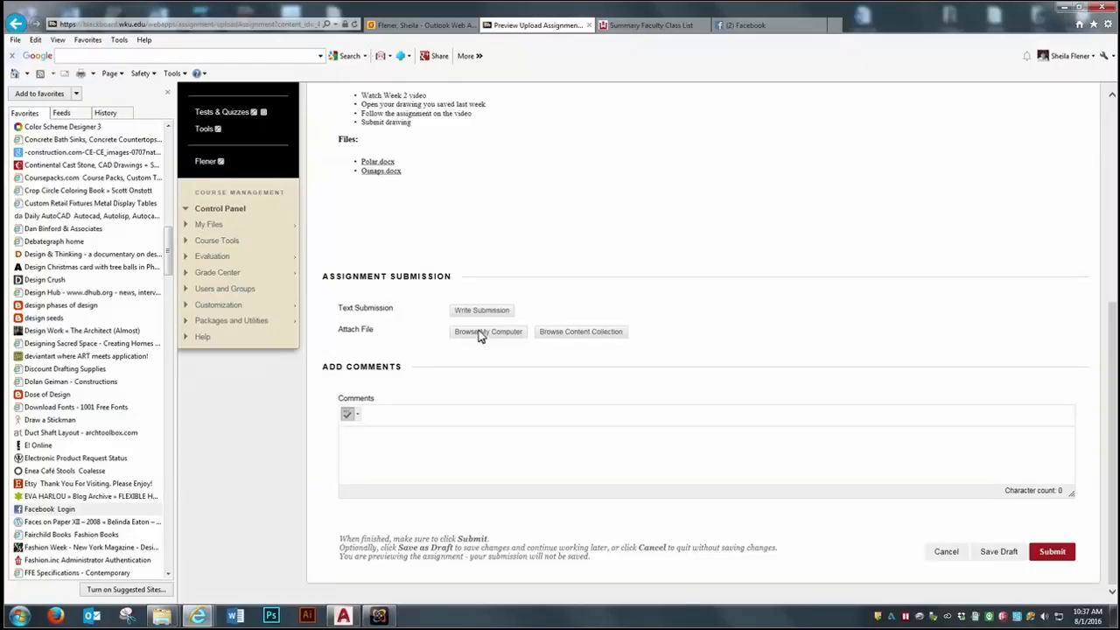
{"action": "left_click", "coordinate": [480, 333]}
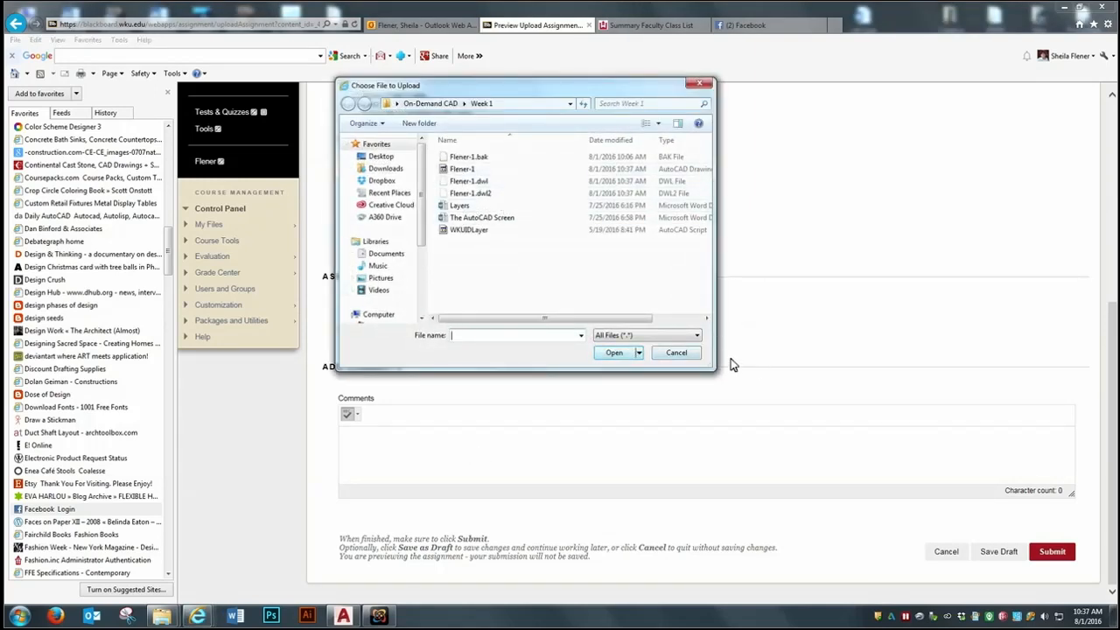
{"action": "left_click", "coordinate": [691, 353]}
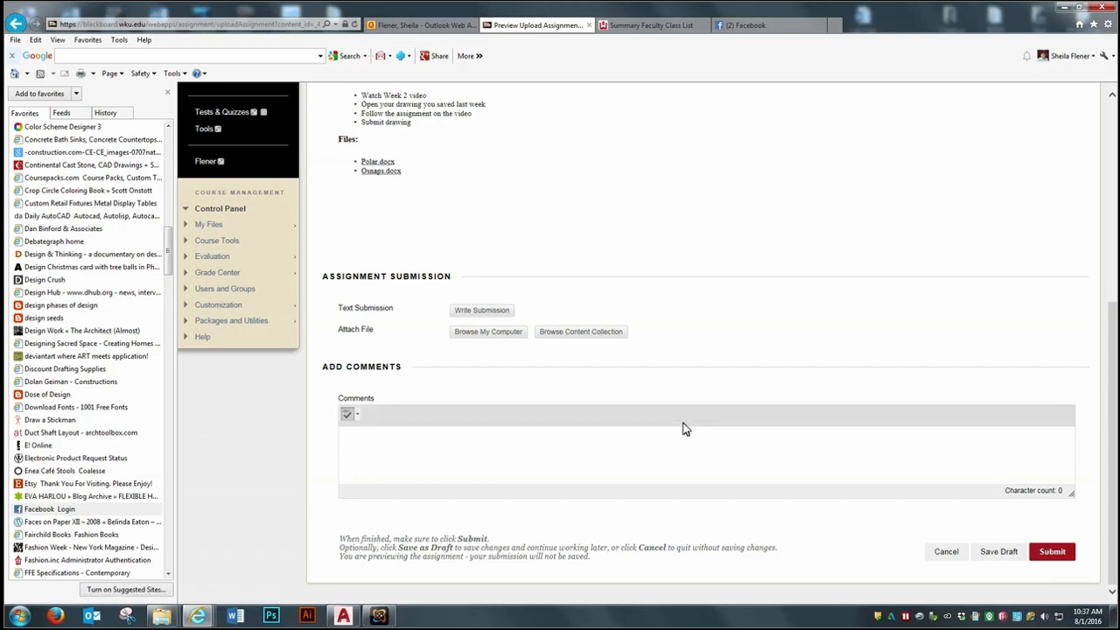
Step: Review the Week 2 assignment information and open the course's Full Grade Center
{"action": "scroll", "coordinate": [953, 365], "scroll_direction": "up", "scroll_amount": 3}
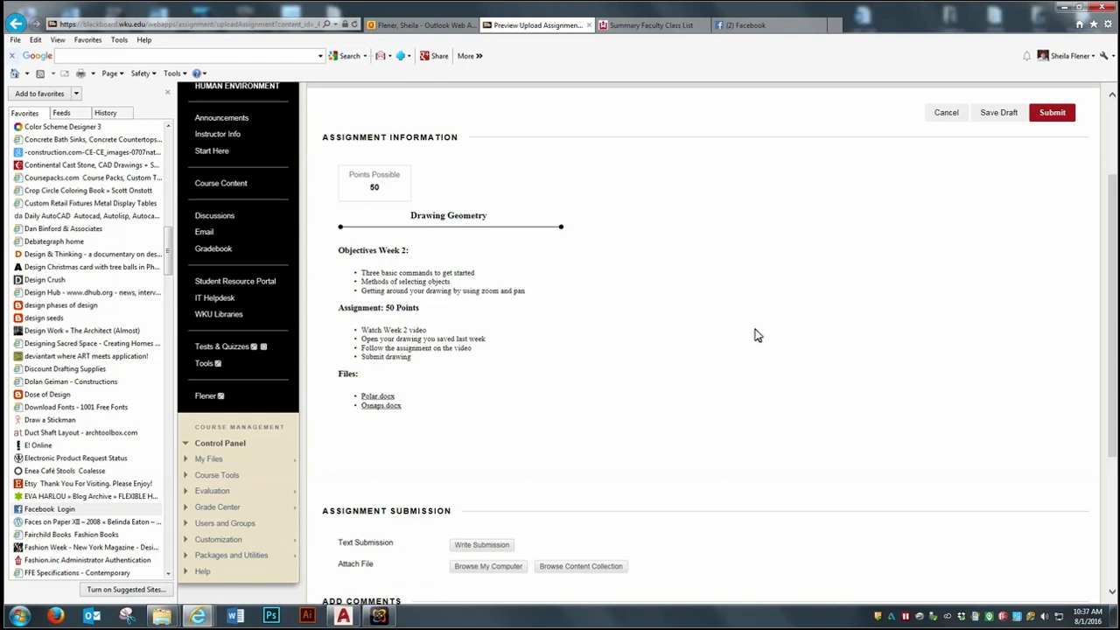
{"action": "scroll", "coordinate": [259, 494], "scroll_direction": "down", "scroll_amount": 1}
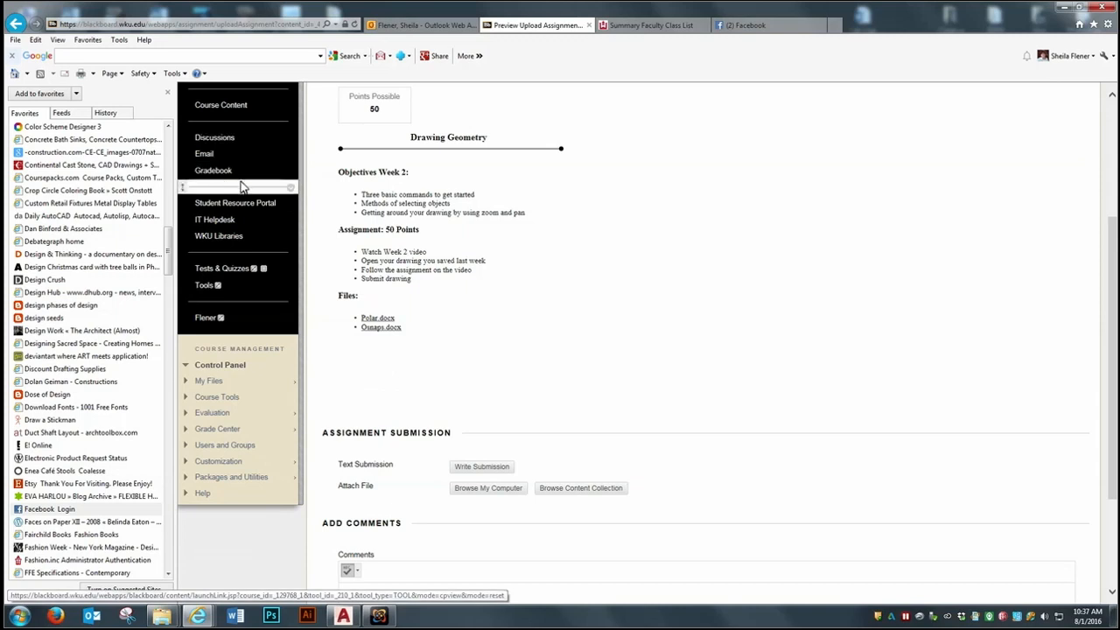
{"action": "left_click", "coordinate": [221, 429]}
{"action": "left_click", "coordinate": [225, 453]}
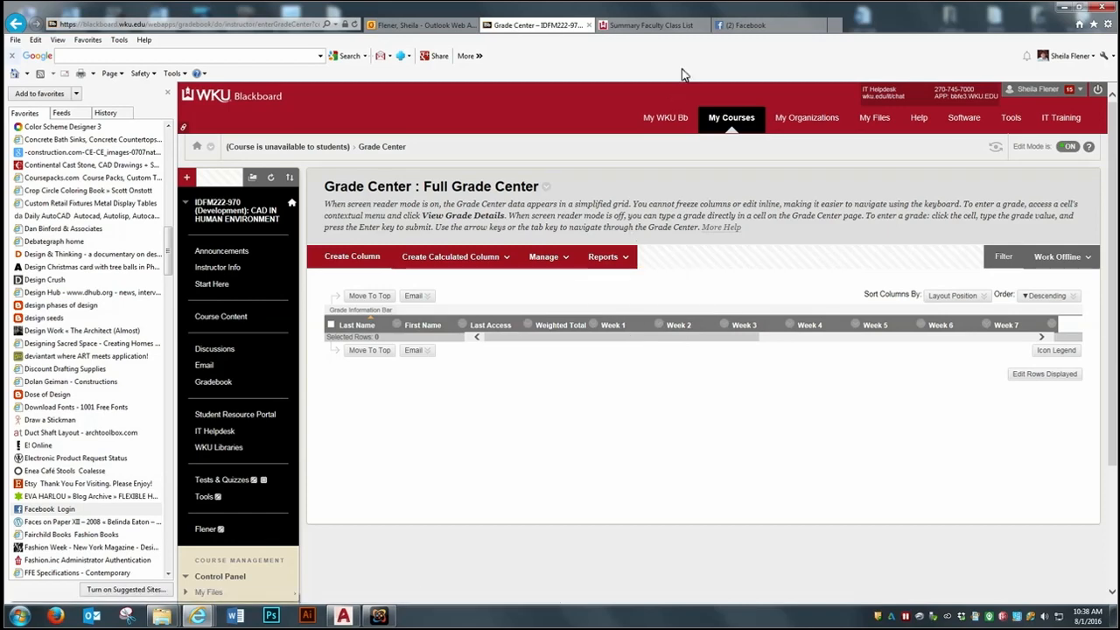
Step: Switch back to AutoCAD to review the figures in the drawing
{"action": "left_click", "coordinate": [355, 614]}
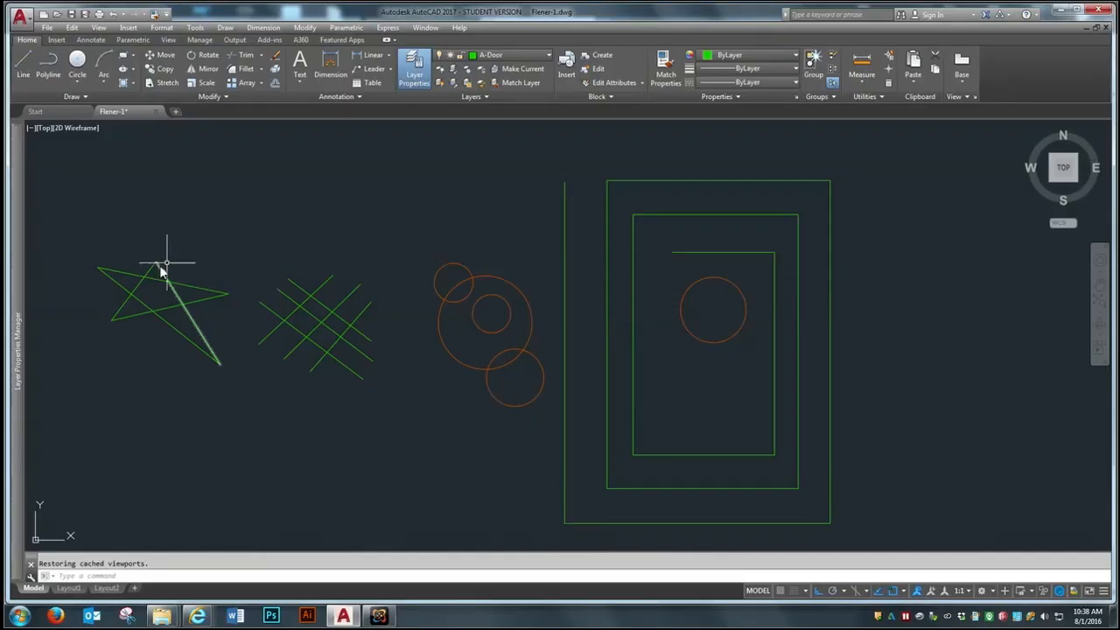
{"action": "left_click", "coordinate": [1060, 10]}
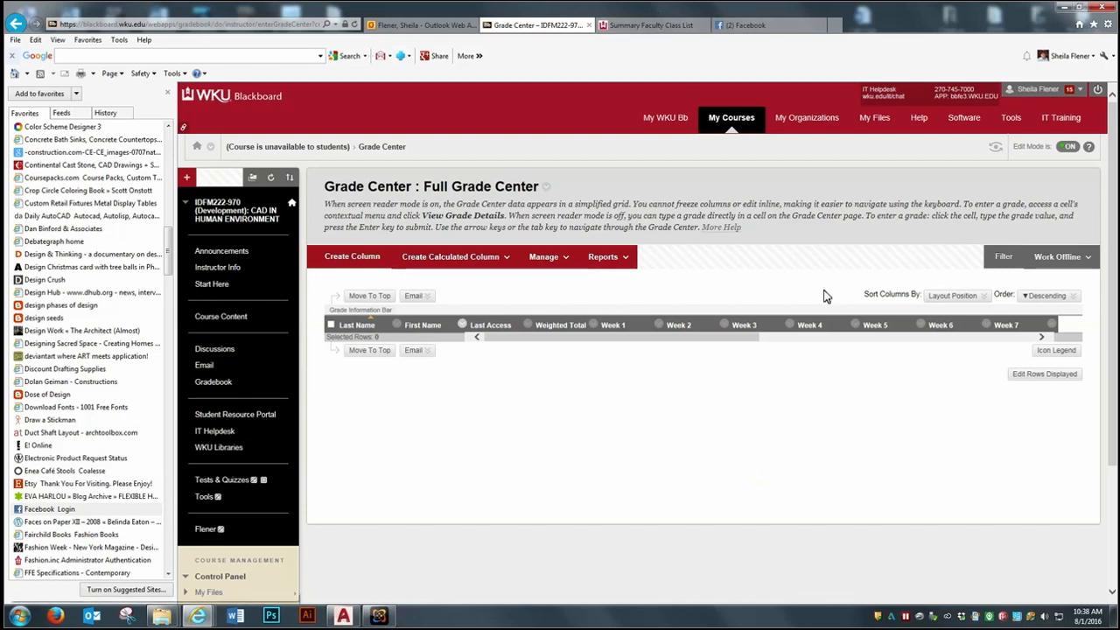
{"action": "left_click", "coordinate": [379, 616]}
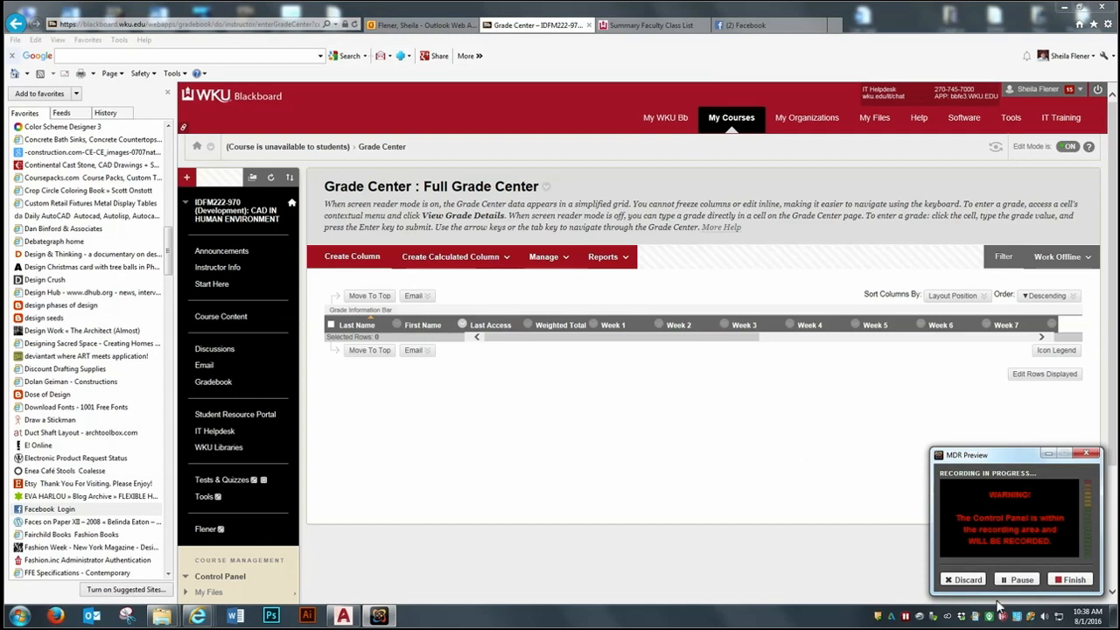
{"action": "left_click", "coordinate": [343, 616]}
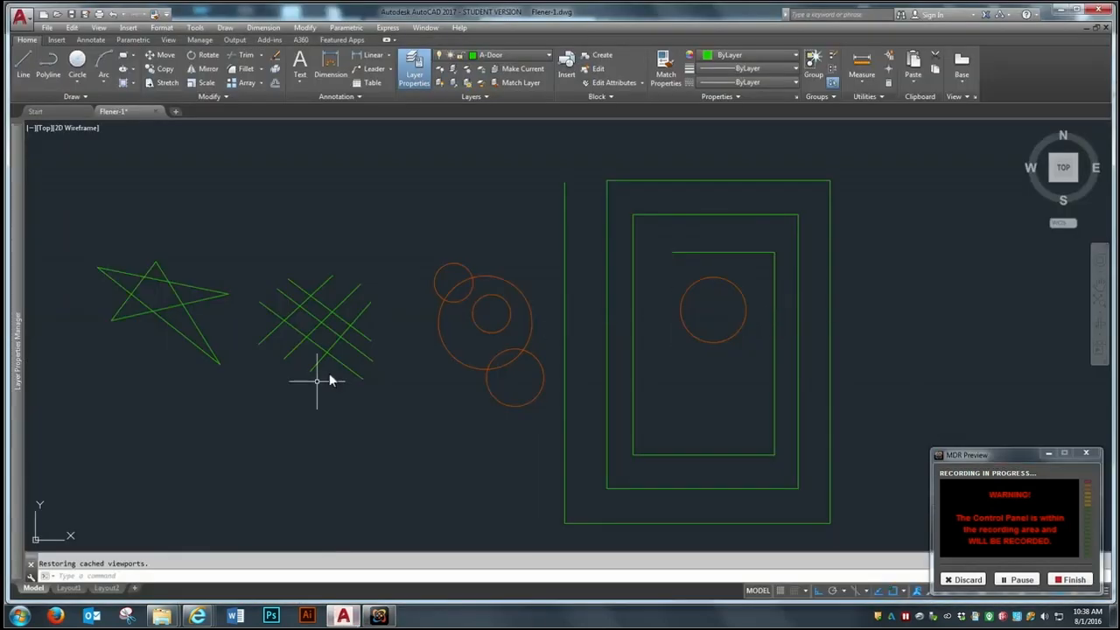